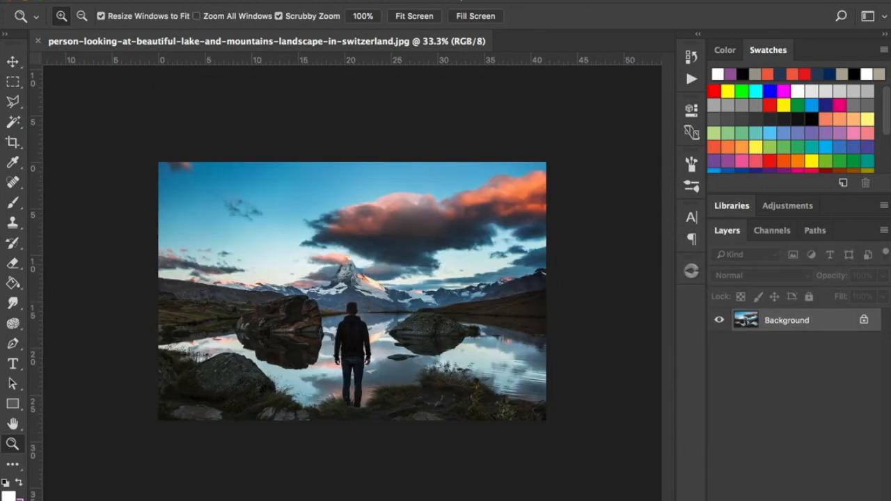
Examine the outline of the standing man up close, from his legs and jacket up to the edge of his hair.
left_click(308, 372)
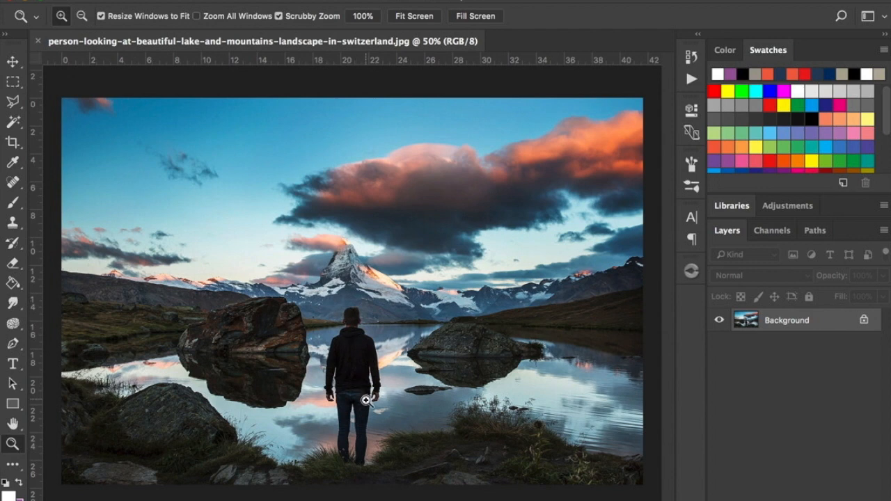
left_click(351, 418)
left_click(348, 432)
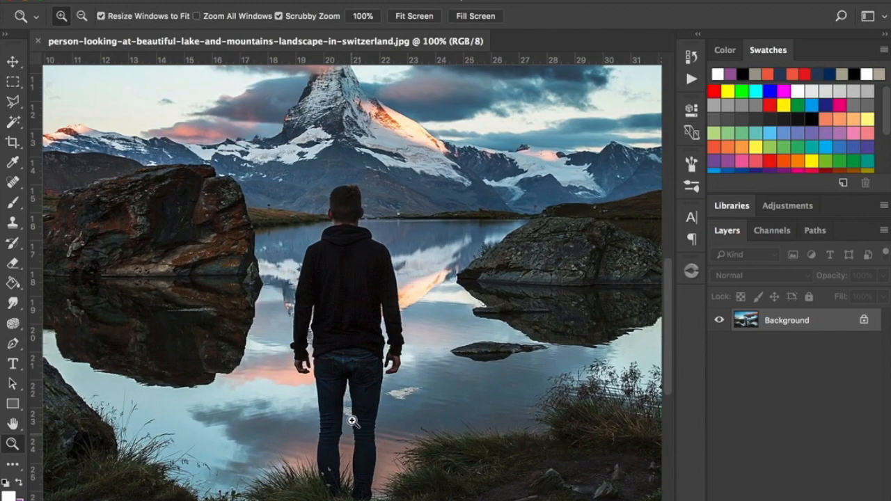
left_click(351, 472)
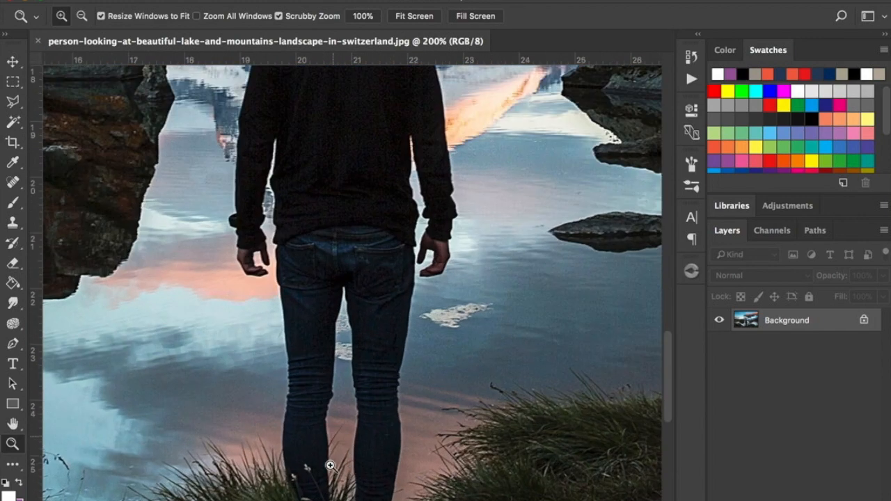
scroll(324, 302, "down", 3)
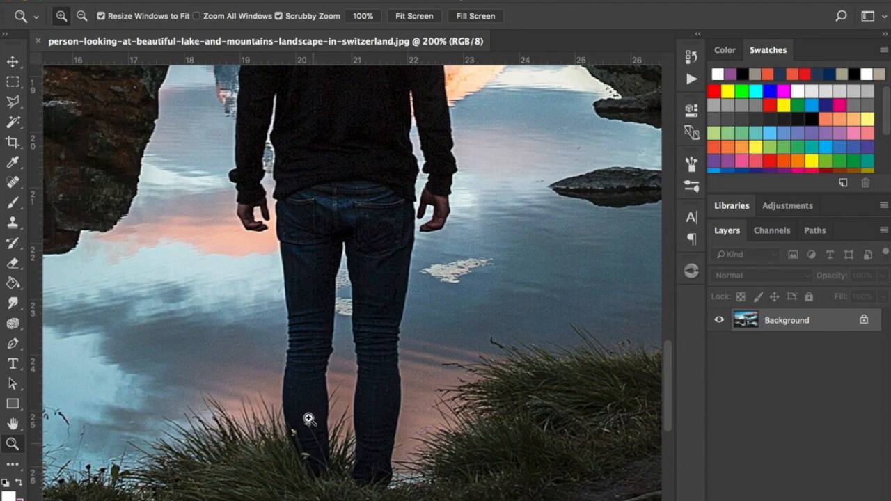
left_click(312, 437)
left_click(312, 436)
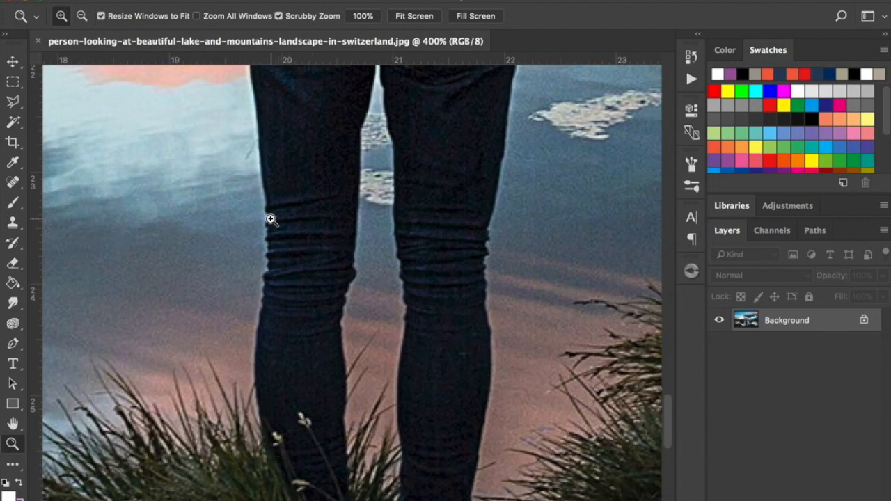
scroll(270, 220, "up", 10)
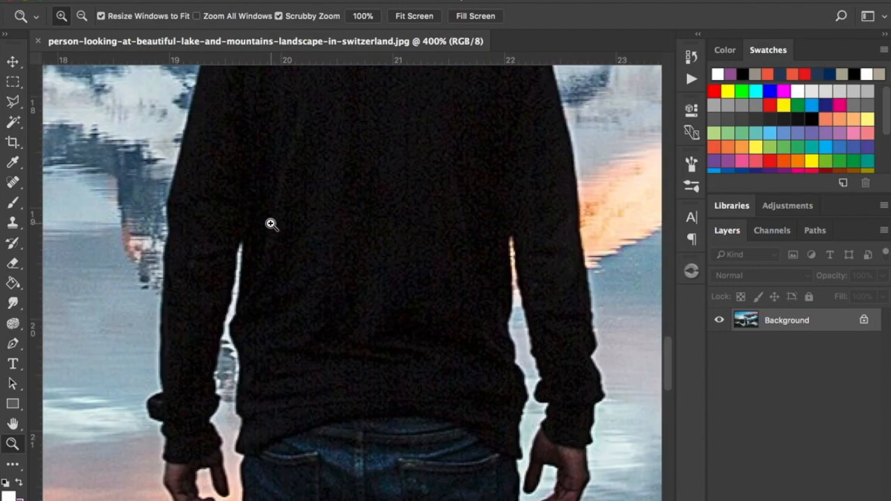
scroll(271, 223, "up", 8)
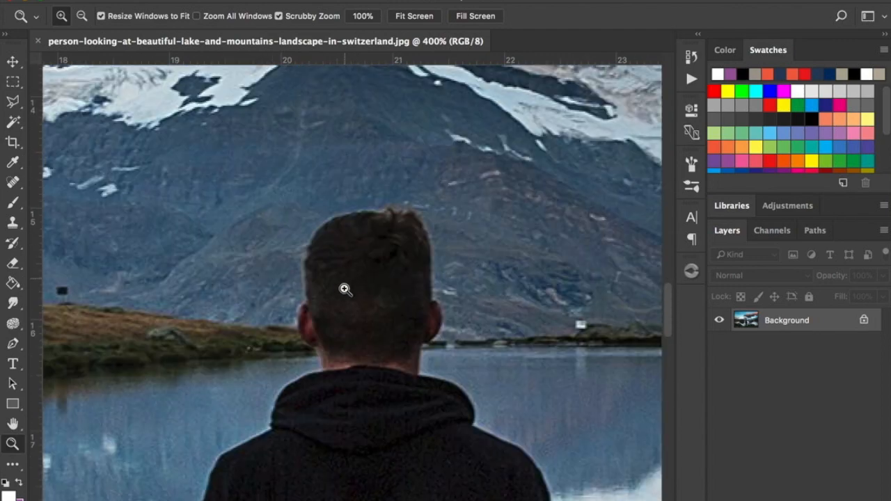
left_click(342, 270)
left_click(353, 244)
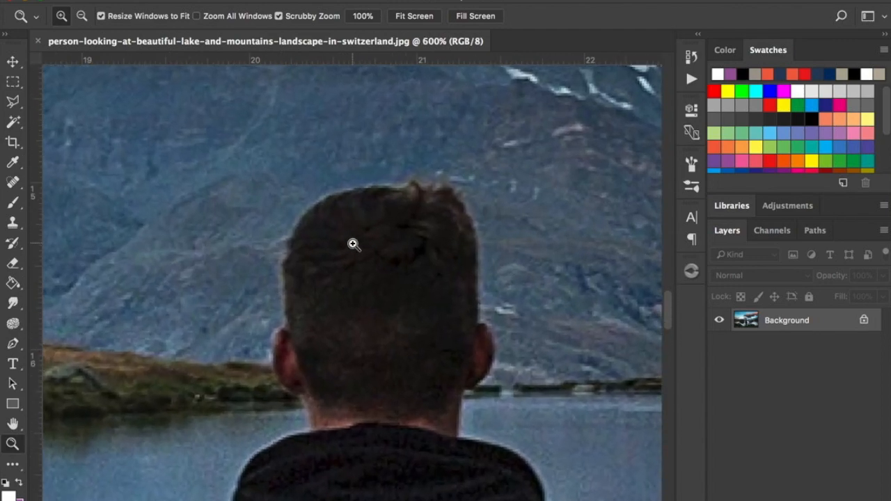
left_click(352, 243)
left_click(354, 234)
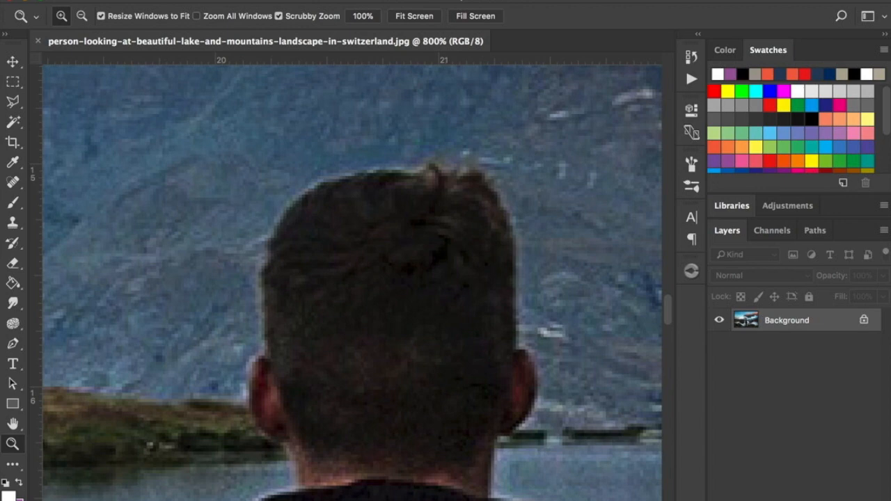
left_click(384, 197)
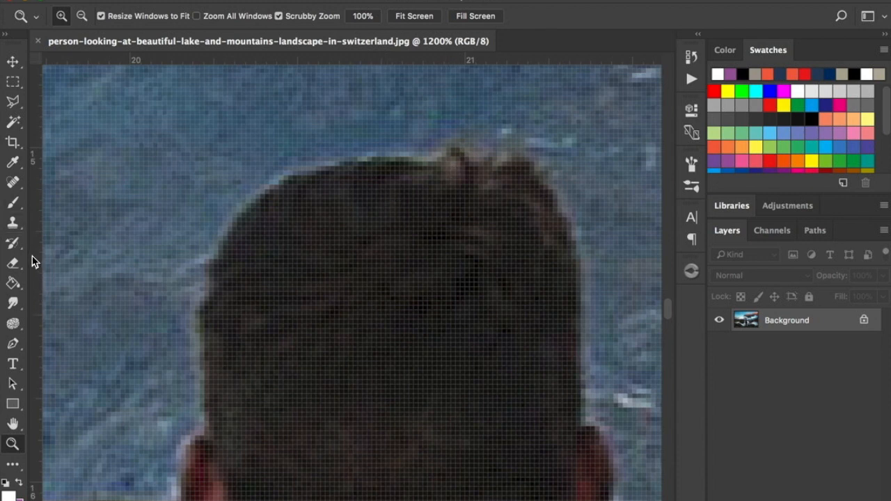
With the Pen tool in Path mode, start a path at the crown and trace the upper left curve of the man's head.
left_click(14, 344)
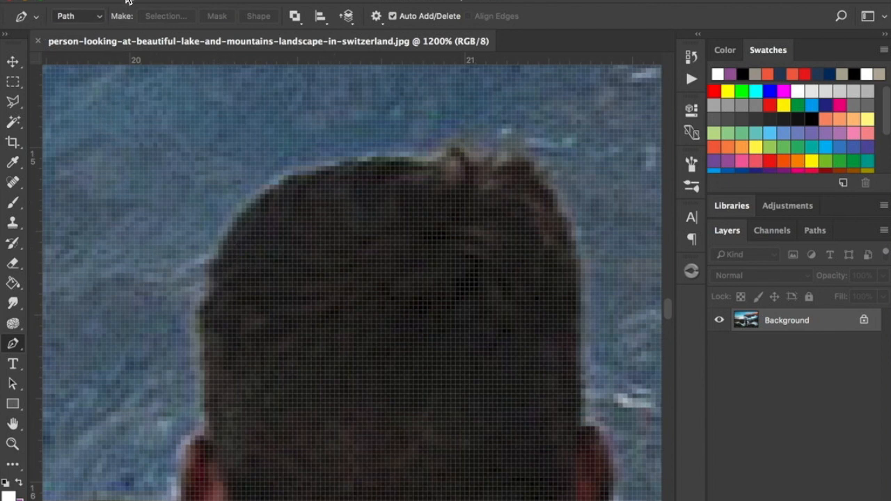
left_click(102, 19)
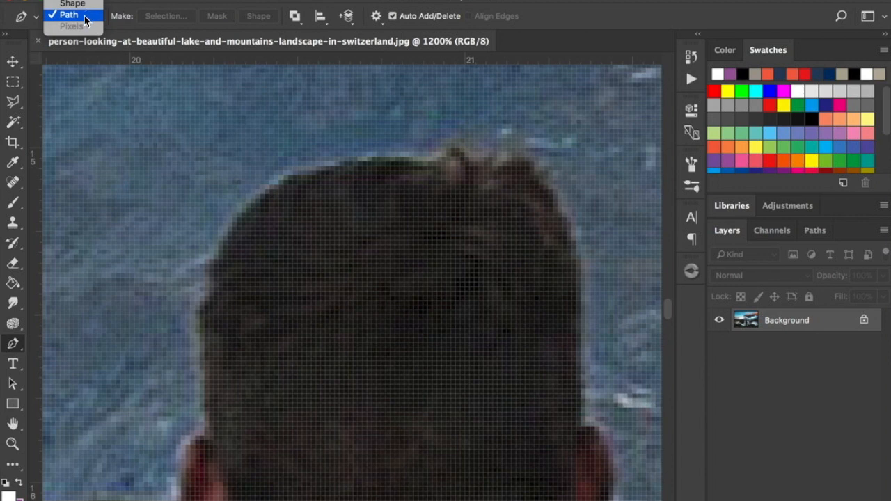
left_click(84, 17)
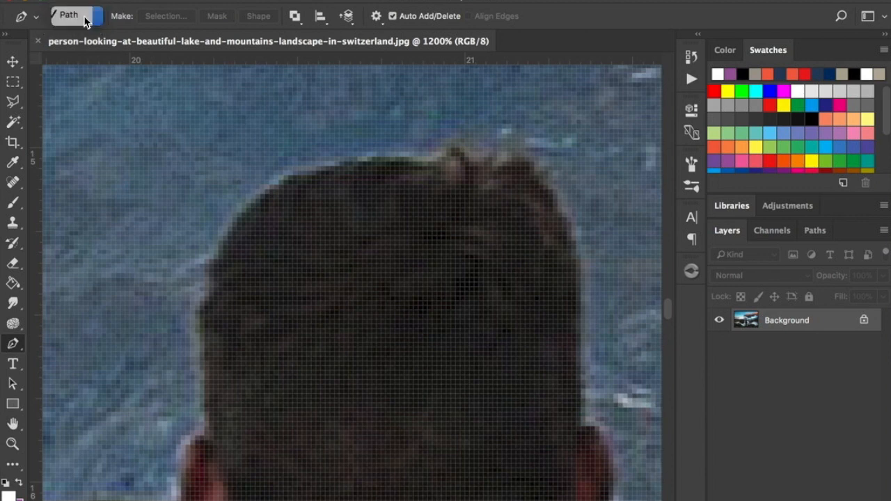
left_click(330, 167)
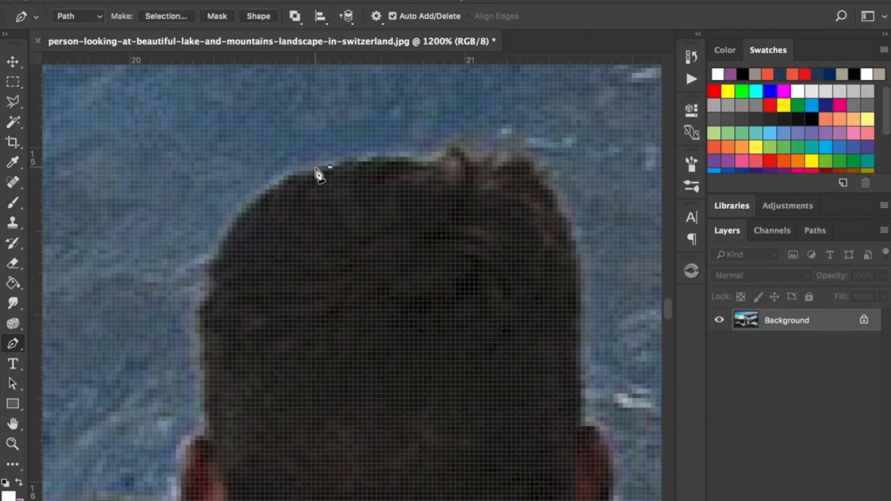
left_click(311, 171)
left_click(297, 175)
left_click(283, 180)
left_click(264, 194)
left_click(246, 208)
left_click(232, 227)
left_click(226, 236)
left_click(218, 245)
left_click(213, 259)
left_click(209, 263)
Continue the path down the left side of the man's head to where the ear begins.
left_click(209, 278)
left_click(209, 287)
left_click(209, 296)
left_click(200, 315)
left_click(199, 328)
left_click(204, 343)
left_click(209, 375)
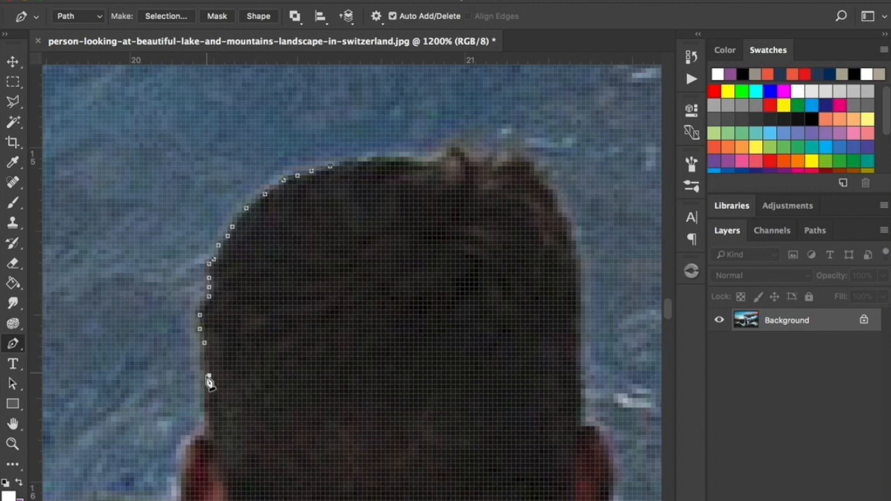
left_click(209, 394)
scroll(209, 389, "down", 3)
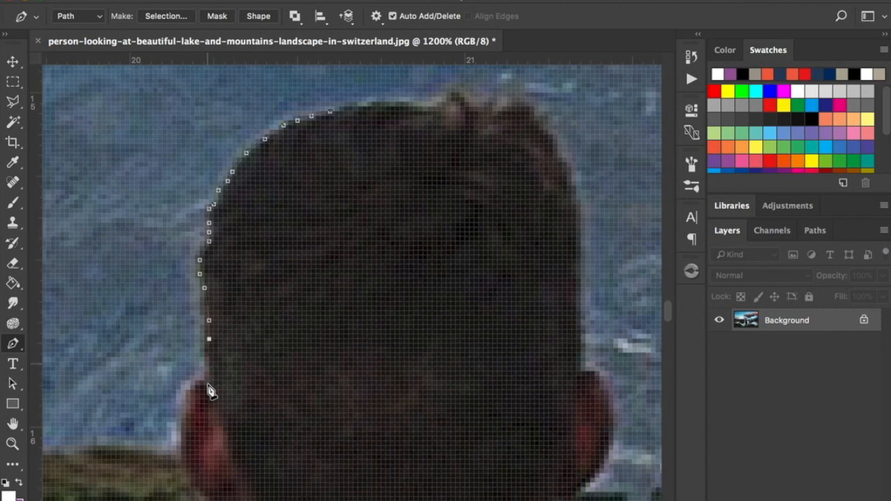
scroll(208, 388, "down", 2)
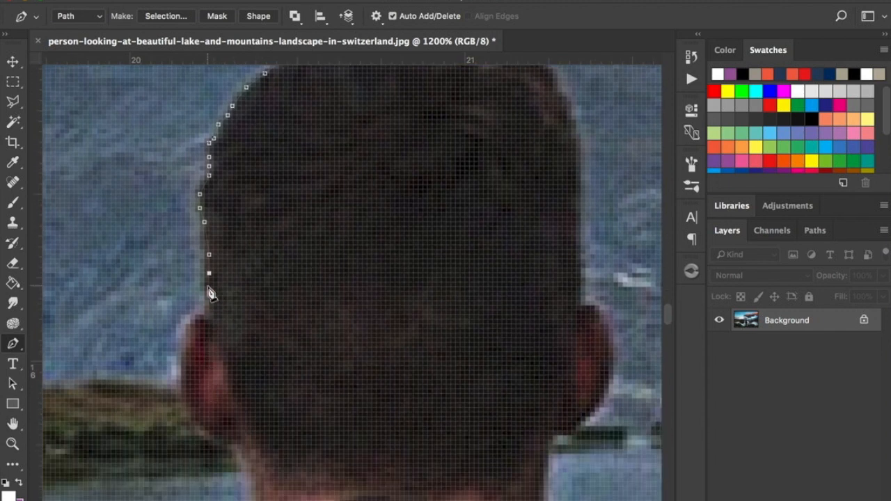
left_click(208, 301)
Trace the path around the outer edge of the man's left ear to below the earlobe.
left_click(200, 315)
left_click(190, 323)
left_click(185, 348)
left_click_drag(185, 383, 181, 263)
left_click(177, 253)
left_click(181, 266)
left_click(186, 280)
left_click(200, 295)
left_click(223, 309)
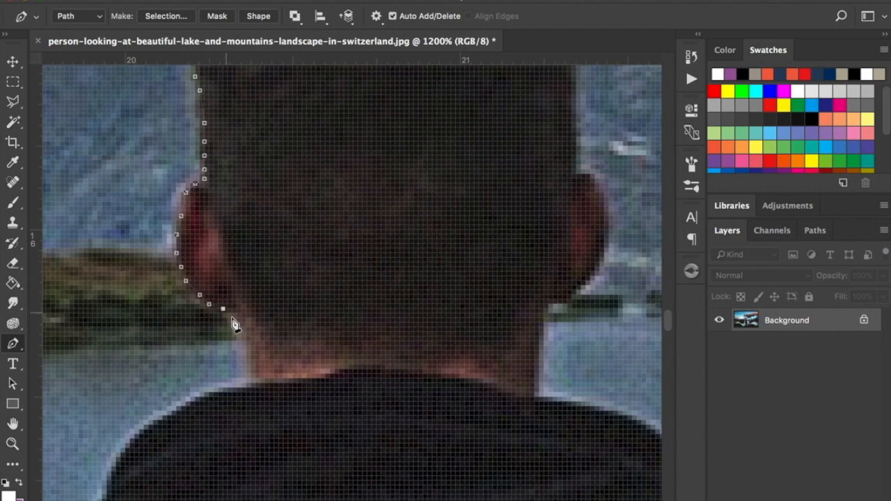
Extend the path down the left side of the neck to the hood of the jacket.
left_click(237, 319)
left_click(242, 337)
left_click(242, 345)
left_click(242, 364)
left_click(245, 383)
Trace the path along the upper left curve of the hood.
left_click(219, 388)
left_click(185, 403)
left_click(162, 411)
left_click(145, 424)
left_click(134, 438)
left_click(115, 453)
left_click(107, 480)
Continue the path down the hood's lower left edge to where it meets the shoulder.
scroll(134, 485, "down", 9)
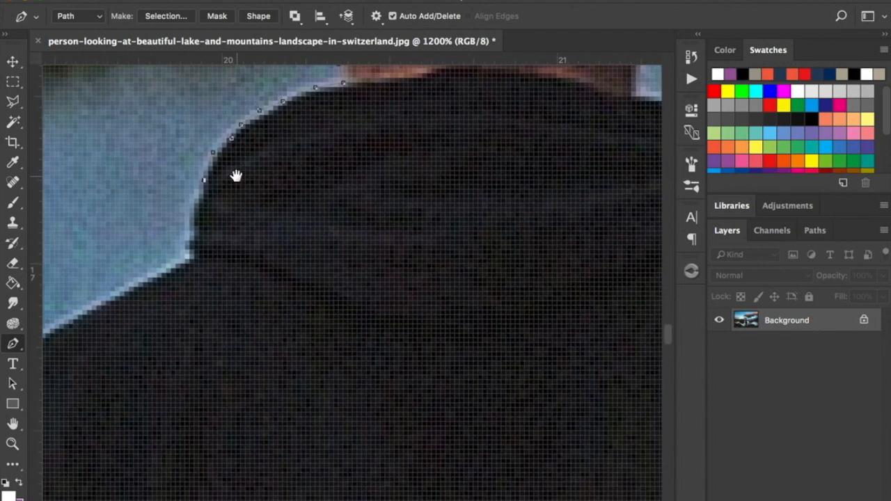
left_click(202, 185)
left_click(197, 198)
left_click(198, 212)
left_click(197, 216)
left_click(192, 226)
left_click(192, 236)
left_click(193, 244)
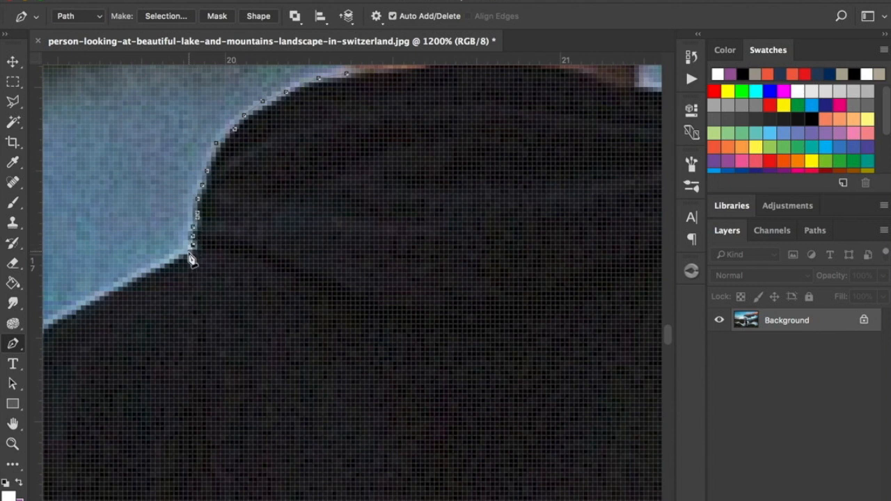
Trace the path along the slope of the left shoulder to its outer corner.
left_click_drag(188, 261, 404, 209)
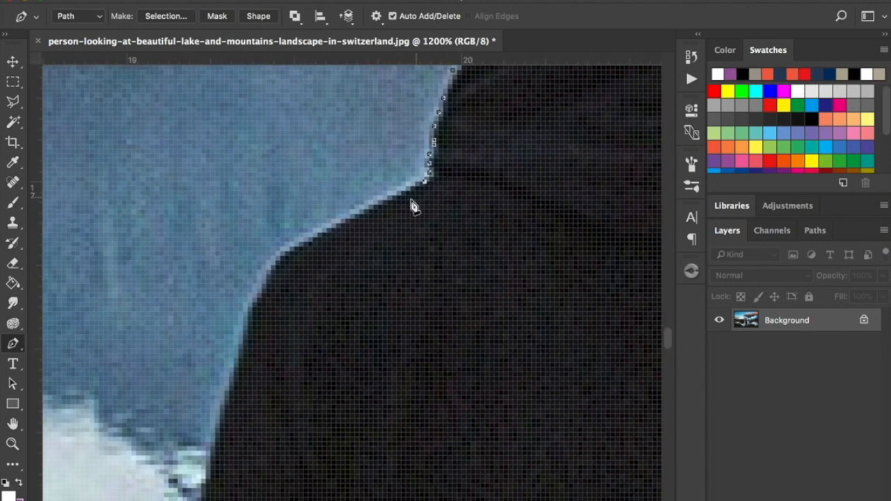
left_click(406, 196)
left_click(383, 205)
left_click(355, 219)
left_click(331, 229)
left_click(303, 242)
left_click(285, 256)
Extend the path around the shoulder's corner and down the outer edge of the left upper arm.
left_click(270, 279)
left_click(252, 312)
left_click(247, 330)
left_click(238, 359)
left_click_drag(245, 391, 298, 199)
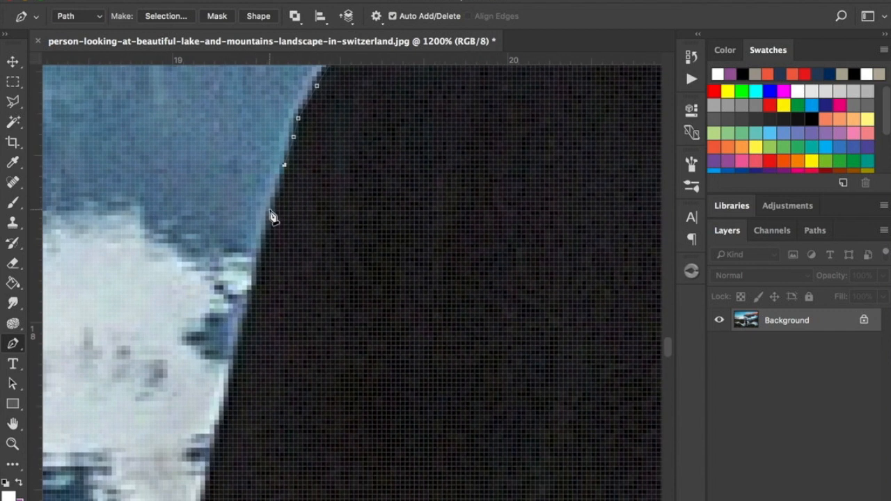
left_click(270, 211)
left_click(262, 238)
left_click(257, 272)
left_click(247, 314)
left_click(237, 350)
Continue the path along the outer edge of the left sleeve down past the elbow.
scroll(284, 223, "down", 8)
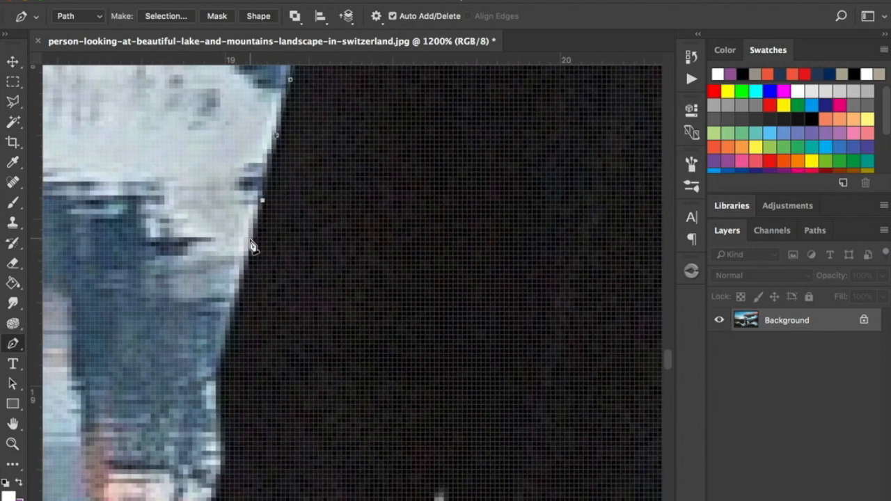
left_click(252, 242)
left_click(243, 274)
left_click(235, 316)
left_click(223, 355)
scroll(254, 292, "down", 5)
left_click(236, 207)
left_click(236, 234)
left_click(240, 257)
left_click(241, 280)
left_click(240, 304)
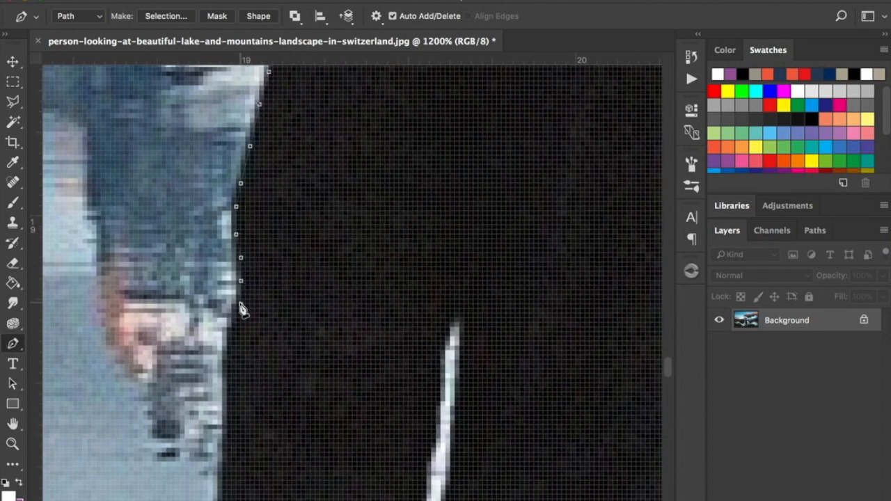
Trace the path down the outer edge of the left forearm.
left_click(235, 313)
left_click(227, 327)
left_click(227, 350)
left_click_drag(274, 413, 302, 165)
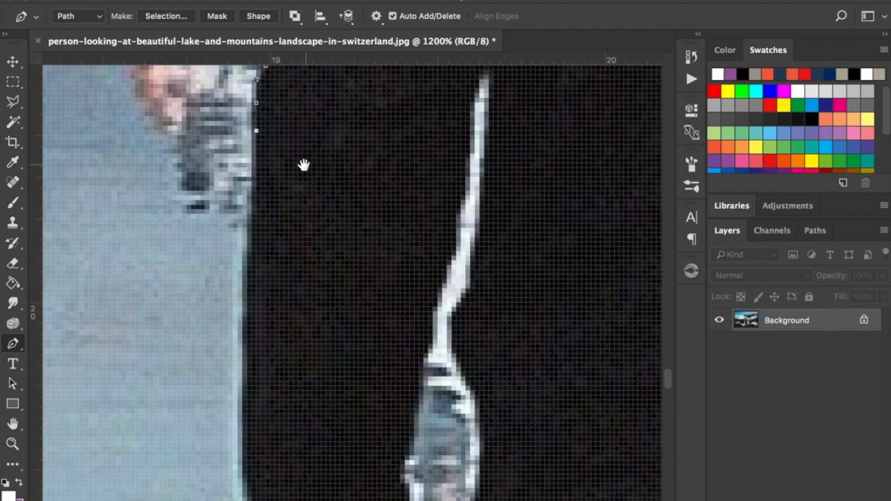
left_click(247, 279)
left_click(244, 382)
Extend the path down the lower left forearm to the top of the bulge at the wrist.
left_click_drag(250, 443, 248, 235)
left_click(243, 226)
left_click(247, 255)
left_click(247, 283)
left_click(252, 297)
left_click(257, 311)
left_click(252, 325)
Trace the path around the rounded bulge on the outer side of the left sleeve near the wrist.
left_click(234, 330)
left_click(221, 338)
left_click(206, 349)
left_click(205, 372)
left_click(206, 390)
left_click(234, 410)
left_click(252, 418)
left_click(252, 427)
left_click(244, 432)
left_click(253, 446)
Continue the path along the outer edge of the left cuff to where the hand emerges.
left_click_drag(254, 456, 258, 254)
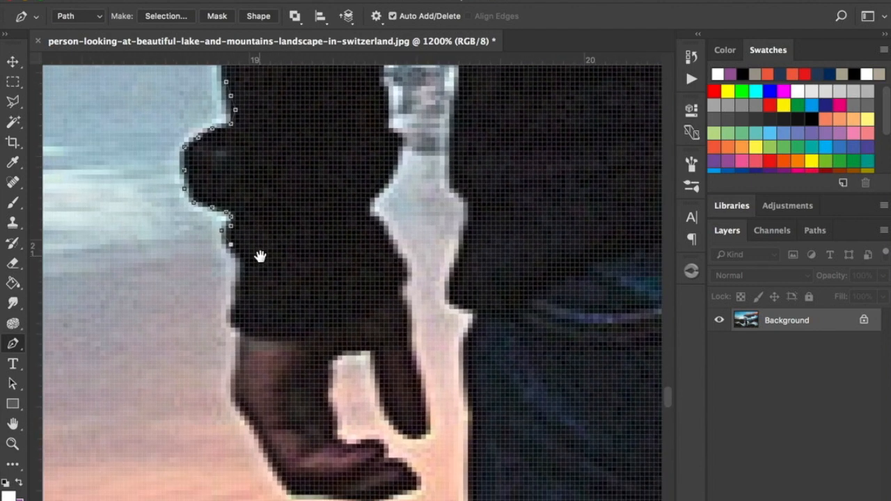
left_click(240, 255)
left_click(244, 267)
left_click(244, 277)
left_click(241, 286)
left_click(236, 301)
left_click(232, 309)
left_click(232, 319)
left_click(236, 327)
left_click(244, 333)
Trace the path down the outer edge of the left hand and along the underside of the curled fingers.
left_click(241, 352)
left_click(235, 369)
left_click(230, 388)
left_click(281, 472)
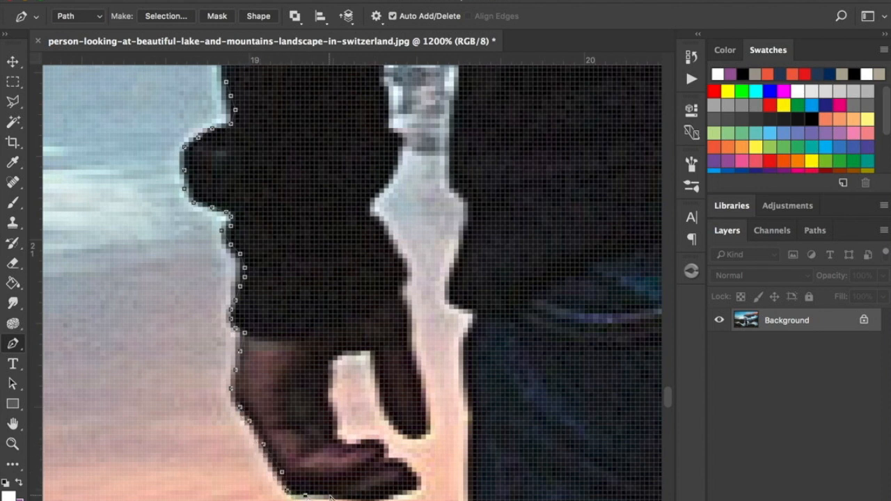
Bring the path around the left hand's fingertips and back along the fingers' upper edge to the palm.
left_click(417, 486)
left_click(412, 467)
left_click(397, 461)
left_click(381, 448)
left_click(361, 444)
left_click(342, 449)
Trace the path up the inner palm and across the top of the gap in the left hand.
left_click(329, 412)
left_click(328, 397)
left_click(324, 383)
left_click(329, 357)
left_click(338, 351)
left_click(357, 343)
left_click(370, 347)
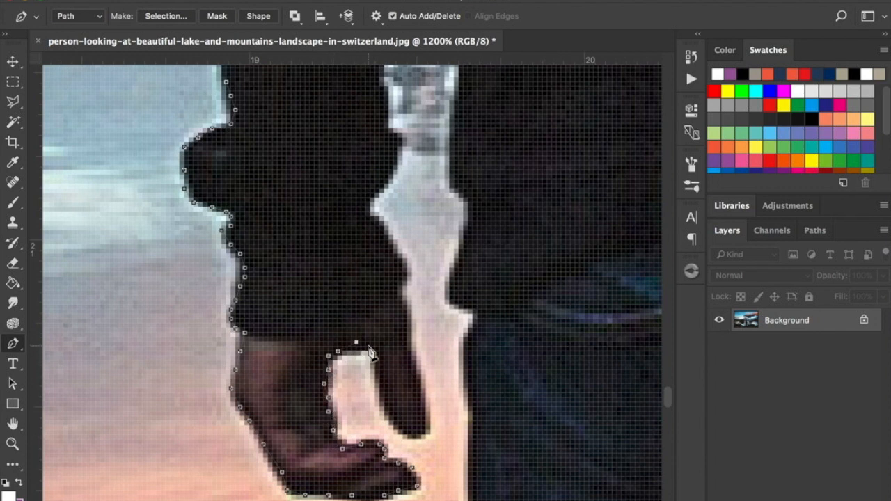
Extend the path down the inner edge of the digit beside the gap and around its tip.
left_click(375, 366)
left_click(375, 384)
left_click(380, 402)
left_click(389, 417)
left_click(394, 426)
left_click(421, 429)
left_click(427, 416)
Trace the path up the outer edge of the left hand's inner digit and along the sleeve cuff.
left_click(416, 369)
left_click(402, 300)
left_click(402, 287)
left_click(403, 271)
left_click(379, 225)
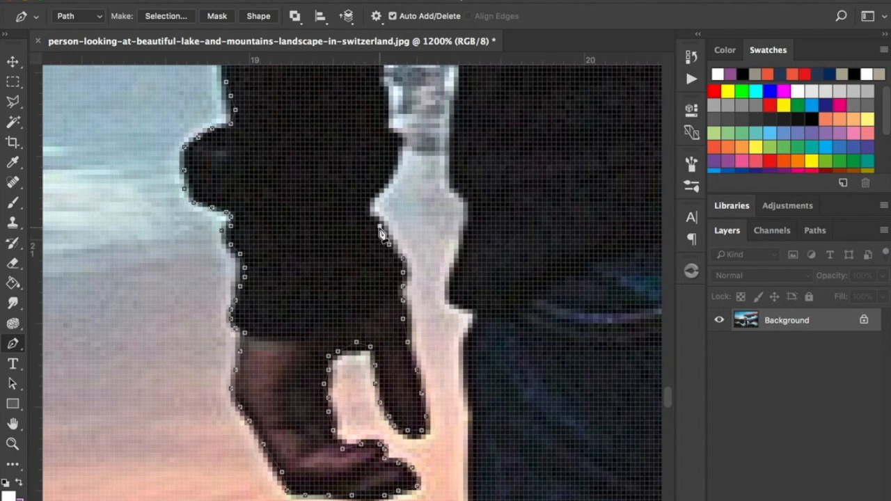
Extend the path around the notch in the left sleeve where the gap beside the torso widens.
left_click(367, 207)
left_click(384, 184)
left_click(389, 171)
left_click(394, 161)
Continue the path up the sleeve edge along the mottled part of the gap between arm and torso.
left_click_drag(408, 146, 285, 347)
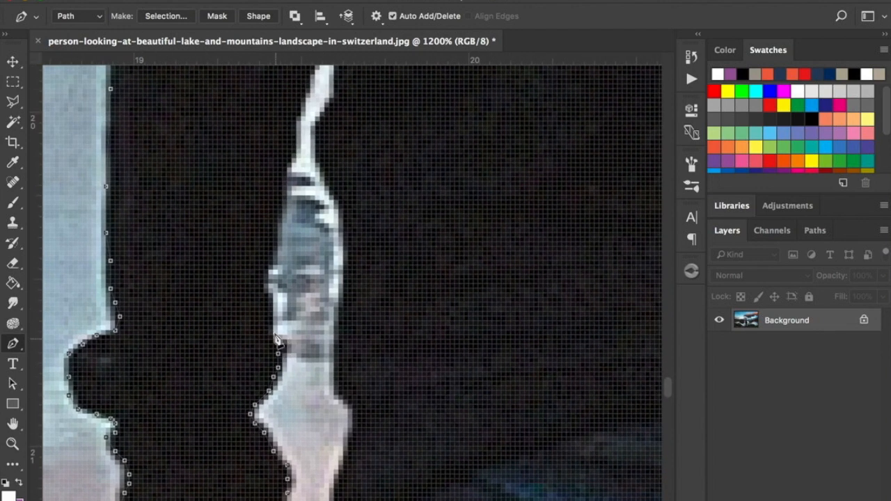
left_click(269, 314)
left_click(269, 304)
left_click(264, 292)
left_click(264, 279)
left_click(269, 265)
left_click(273, 251)
left_click(278, 219)
Trace the path up the sleeve edge to where the gap between arm and torso narrows.
left_click(282, 200)
left_click(283, 181)
left_click(282, 167)
left_click(286, 154)
left_click(291, 144)
left_click(296, 130)
left_click(296, 121)
Follow the arm side of the narrow sliver upward with more anchor points.
key("space")
left_click_drag(323, 108, 272, 262)
left_click(255, 245)
left_click(265, 217)
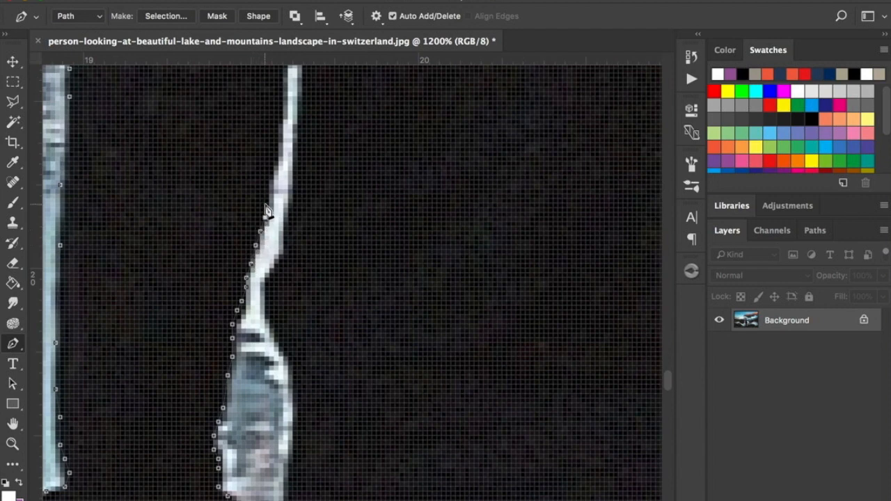
left_click(265, 195)
Carry the path up to the top of the narrow sliver and over its tip.
left_click_drag(304, 163, 255, 342)
left_click(224, 326)
left_click(228, 302)
left_click(228, 279)
left_click(232, 242)
left_click(238, 232)
left_click(238, 224)
left_click(251, 213)
Trace the path back down the torso side of the narrow sliver.
left_click(256, 229)
left_click(256, 256)
left_click(251, 284)
left_click(247, 321)
left_click(243, 363)
left_click(243, 395)
left_click(238, 414)
left_click(238, 432)
left_click(228, 447)
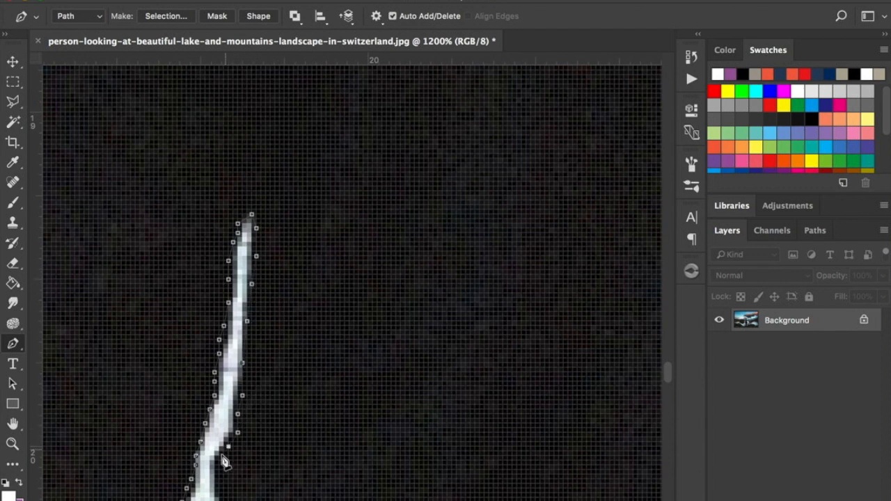
Continue the path down the torso edge along the wider, mottled part of the arm gap.
left_click_drag(221, 487, 263, 263)
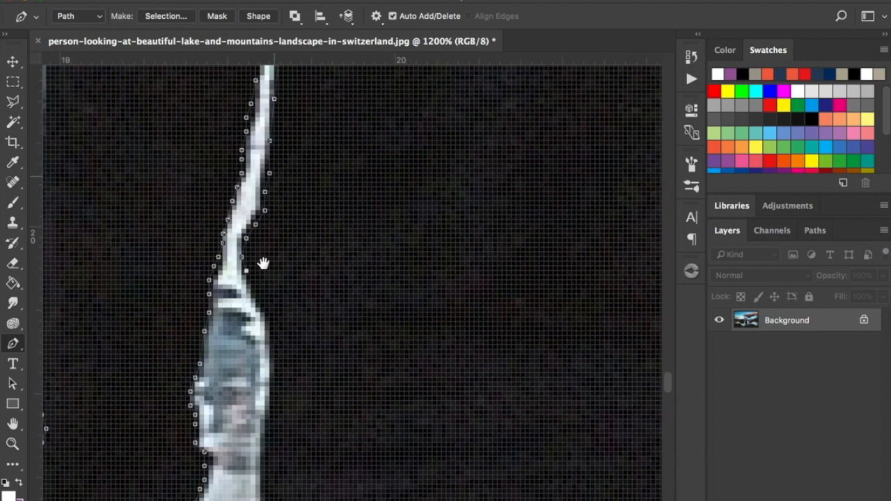
left_click(256, 299)
left_click(270, 331)
left_click(270, 367)
left_click(270, 391)
left_click(269, 415)
left_click(264, 433)
left_click(260, 457)
Trace the jacket's lower edge beside the arm gap down to the corner of its hem.
left_click_drag(278, 483, 248, 259)
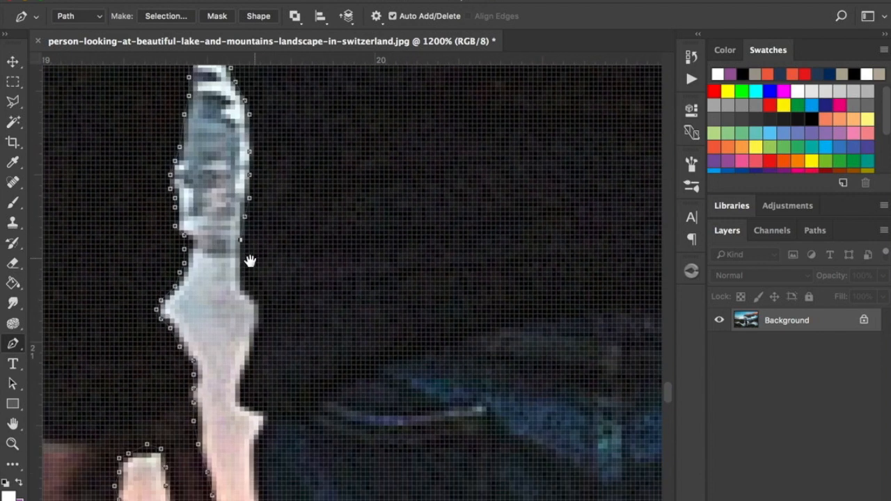
left_click(245, 258)
left_click(258, 295)
left_click(259, 311)
left_click(259, 328)
left_click(249, 350)
left_click(245, 369)
left_click(245, 379)
left_click(253, 408)
left_click(263, 416)
left_click(267, 426)
Extend the path from the jacket hem down the outer trouser edge, past the left hand.
left_click_drag(262, 447, 298, 104)
left_click(291, 115)
left_click(295, 180)
left_click(296, 226)
left_click(296, 249)
left_click(296, 282)
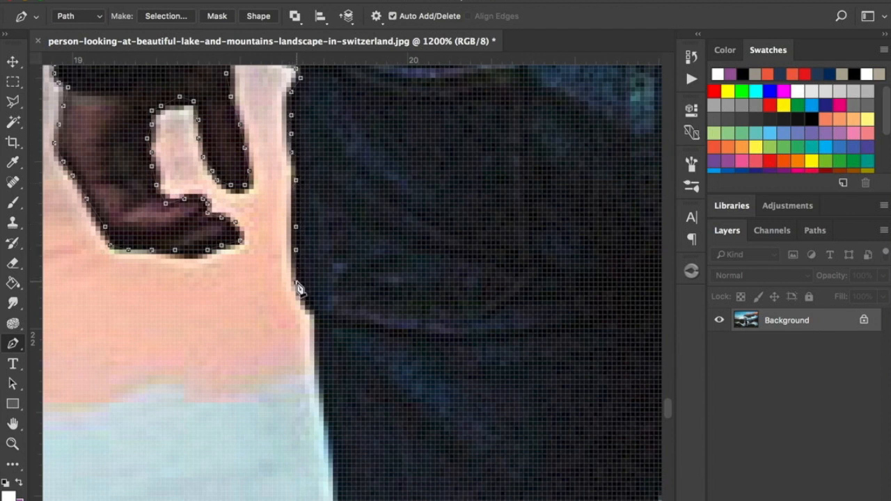
left_click(313, 311)
Trace the path down the outer edge of the left thigh toward the knee creases.
left_click_drag(339, 378, 274, 135)
scroll(267, 175, "up", 2)
left_click(263, 221)
left_click(277, 336)
left_click_drag(310, 411, 302, 231)
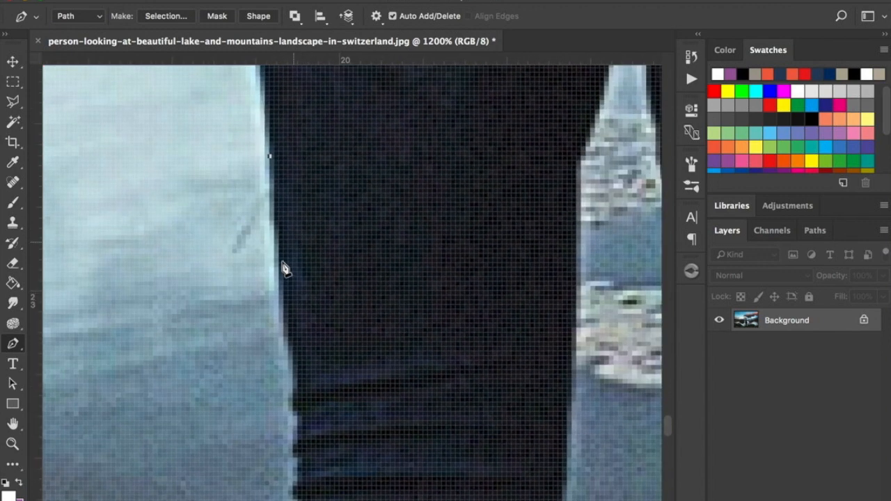
left_click(279, 267)
left_click(288, 337)
Follow the uneven outer edge of the trouser creases at the left knee.
left_click(297, 412)
left_click(301, 422)
left_click(296, 436)
left_click_drag(299, 437, 305, 179)
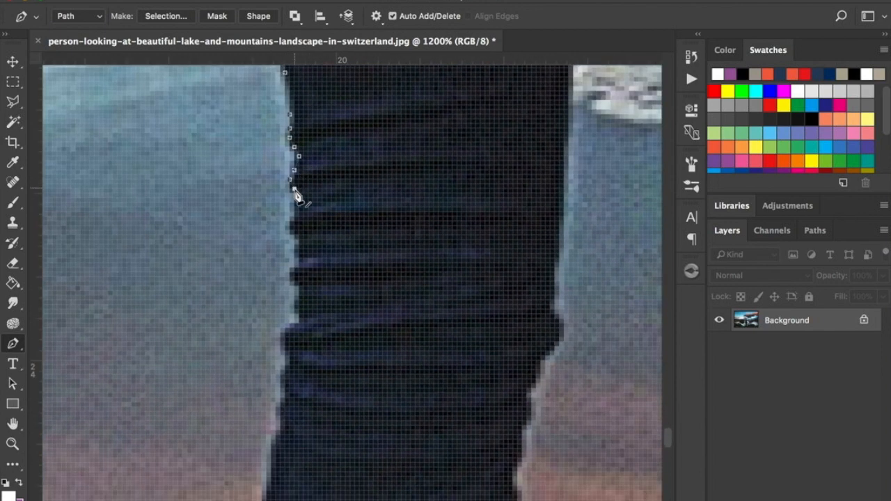
left_click(294, 217)
left_click(289, 229)
left_click(298, 243)
left_click(299, 263)
left_click(298, 286)
Trace the path around the small outward bulge below the left knee creases.
left_click_drag(307, 311, 299, 243)
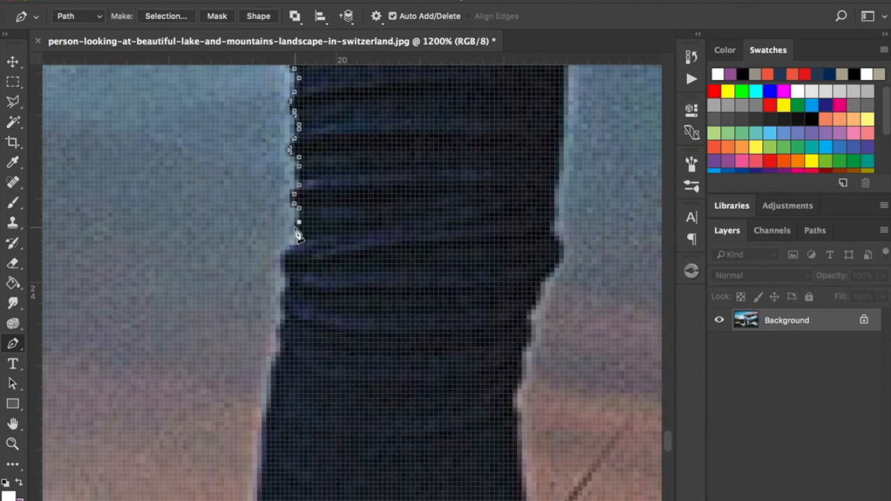
left_click(290, 255)
left_click(287, 275)
left_click(290, 291)
Extend the path from the knee bulge down the outer edge of the upper left calf.
left_click_drag(299, 344, 277, 142)
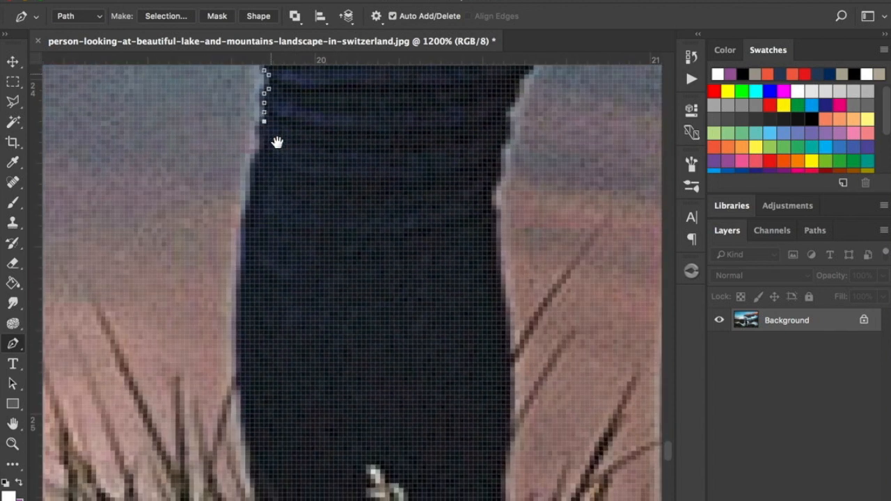
left_click(260, 145)
left_click(256, 153)
left_click(246, 163)
left_click(246, 186)
left_click(241, 219)
Continue the path down the outer edge of the left calf to the tall grass.
left_click_drag(253, 256, 269, 185)
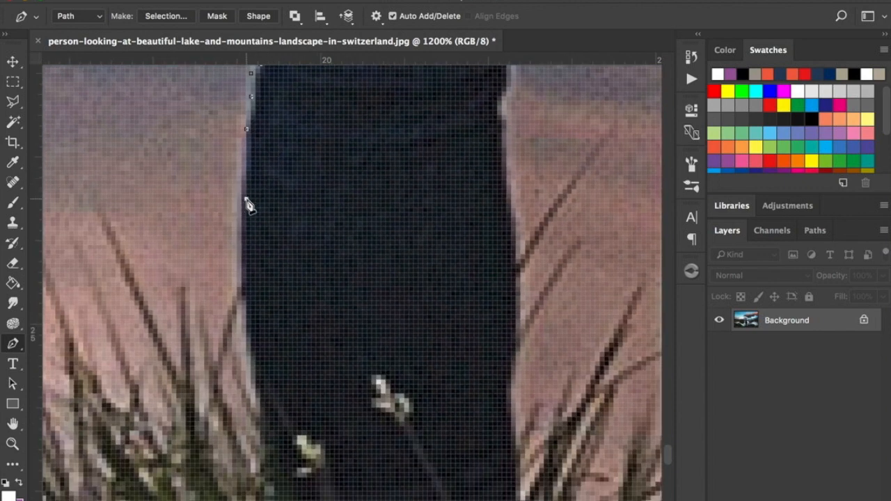
left_click(245, 199)
left_click(246, 278)
left_click_drag(282, 357, 283, 227)
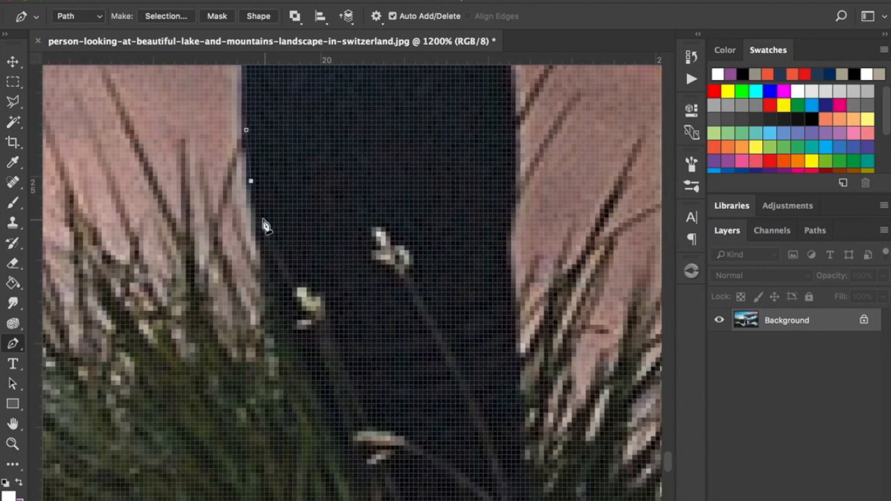
left_click(255, 219)
left_click(260, 237)
Trace the outer edge of the lower left leg down through the grass.
left_click(265, 273)
left_click(269, 306)
left_click(277, 356)
left_click(285, 406)
left_click(290, 449)
left_click(303, 472)
Carry the path across the bottom of the left leg where it meets the grass.
left_click_drag(324, 473, 238, 334)
left_click(259, 385)
left_click(301, 412)
left_click(353, 431)
left_click(390, 435)
left_click(428, 439)
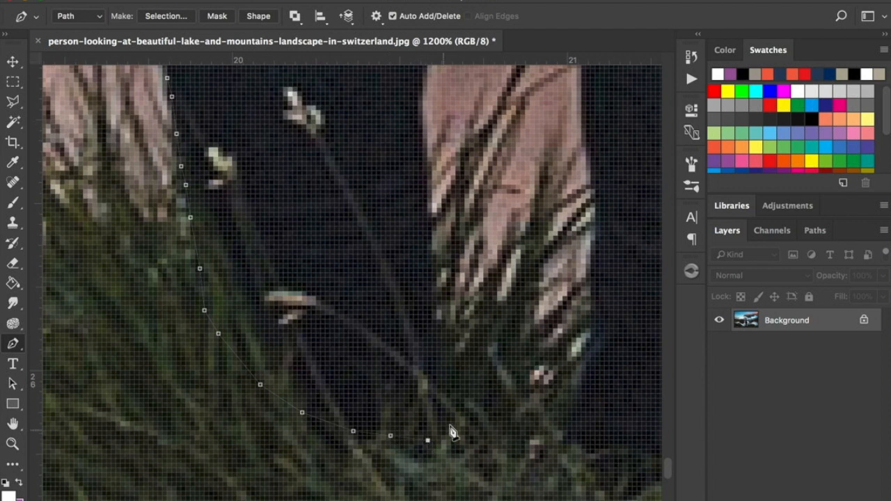
Turn the path upward along the inner edge of the lower left leg, out of the grass.
left_click(446, 426)
left_click(437, 370)
left_click(427, 287)
left_click(427, 231)
left_click(427, 184)
Trace the path up the inner edge of the left calf above the grass.
left_click_drag(425, 155, 380, 336)
left_click(377, 320)
left_click(376, 282)
left_click(378, 240)
left_click(381, 212)
left_click(381, 185)
left_click(381, 159)
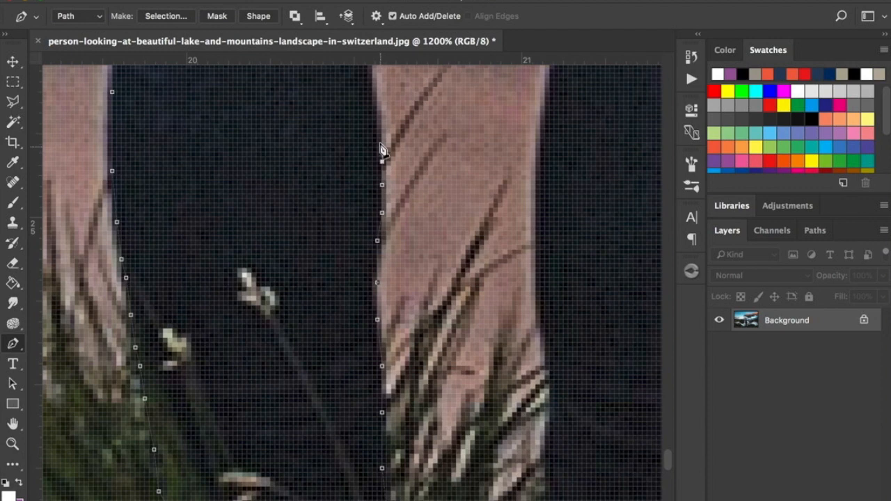
Follow the inner contour of the left leg up around the knee.
left_click_drag(397, 149, 364, 395)
left_click(346, 385)
left_click(341, 363)
left_click(337, 321)
left_click(327, 243)
left_click(337, 198)
left_click(355, 128)
Extend the path up the inner edge of the left leg above the knee.
left_click_drag(373, 90, 307, 305)
left_click(304, 224)
left_click(308, 169)
left_click(290, 289)
left_click_drag(313, 110, 260, 310)
left_click(300, 229)
left_click(295, 140)
Bring the path over the top of the gap between the legs and down the right inner thigh.
left_click(269, 294)
left_click(289, 215)
left_click(302, 141)
left_click(320, 99)
left_click(363, 396)
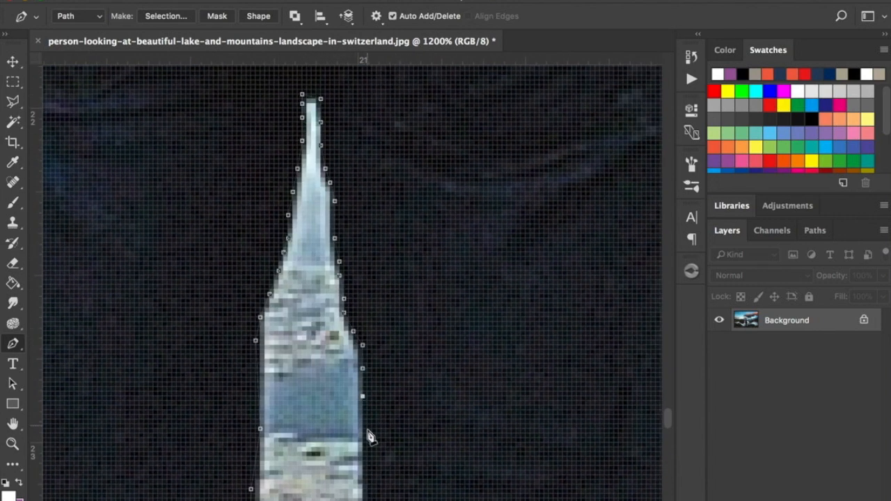
Trace the path down the inner edge of the right thigh and around the knee.
left_click_drag(364, 404, 364, 138)
left_click(363, 322)
left_click(373, 425)
left_click(385, 485)
left_click(386, 360)
left_click_drag(387, 489, 362, 277)
left_click(376, 462)
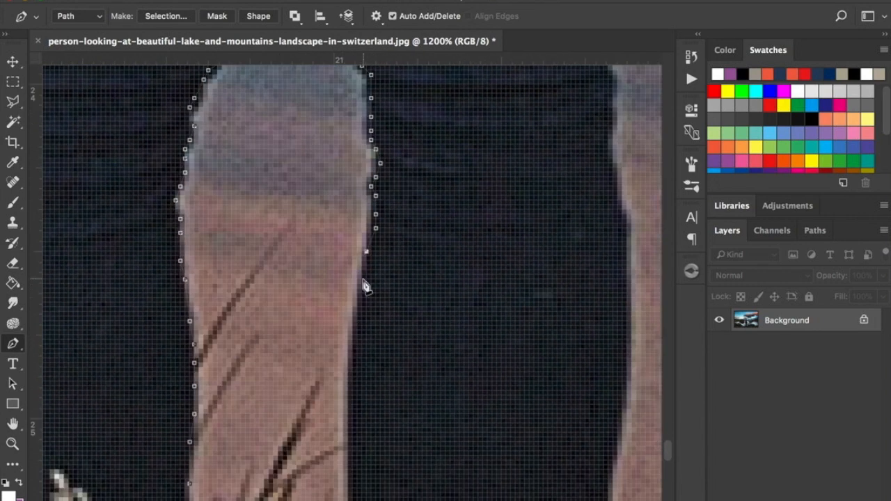
Continue the path down the right inner calf, across the foot in the grass and up to the outer lower calf.
left_click_drag(369, 413, 358, 193)
left_click(341, 291)
left_click_drag(342, 300, 332, 153)
left_click(339, 265)
left_click(335, 363)
left_click(369, 488)
left_click(545, 354)
left_click(568, 219)
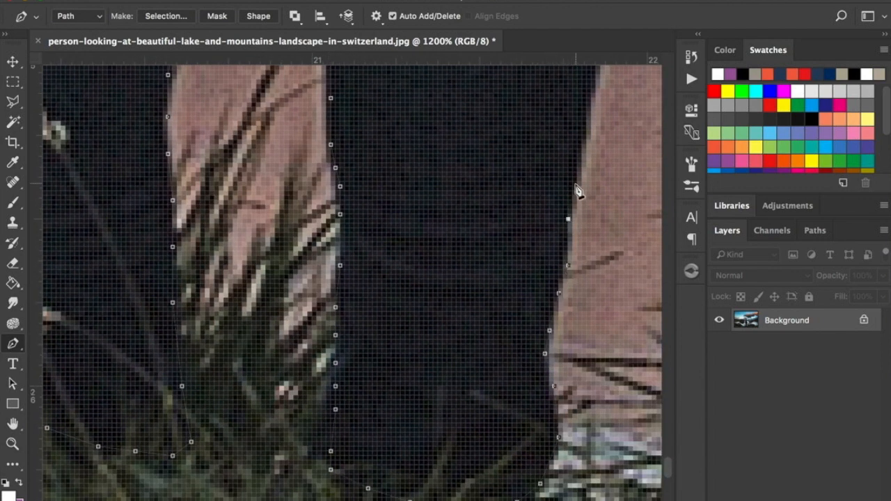
Trace the path up the outer edge of the right calf to just above the knee.
left_click_drag(583, 139, 434, 414)
left_click(457, 297)
left_click_drag(466, 166, 462, 357)
left_click(453, 313)
left_click(444, 184)
left_click(435, 156)
Extend the path up the outer edge of the right thigh to beside the hand.
left_click_drag(439, 133, 388, 397)
left_click(392, 351)
left_click(395, 291)
left_click(416, 201)
left_click(428, 109)
left_click_drag(435, 90, 355, 388)
left_click(374, 217)
left_click_drag(384, 233, 341, 480)
left_click(355, 330)
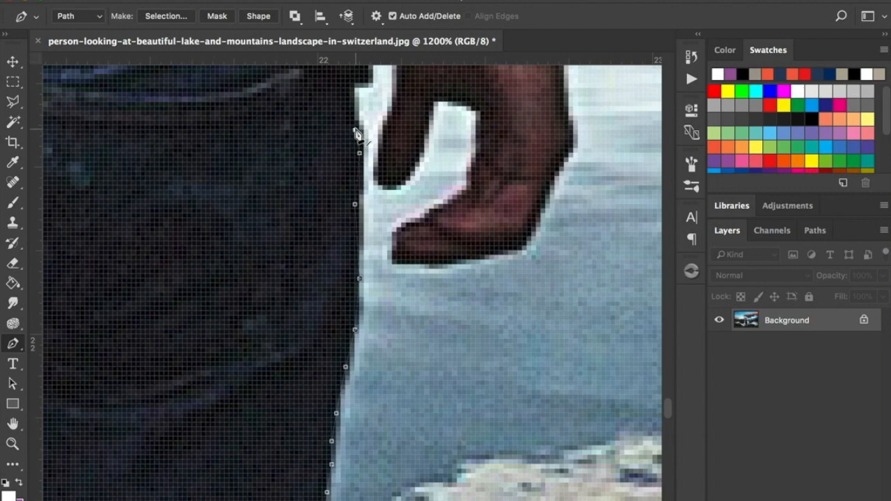
Follow the outline past the right hip and hoodie hem and up the torso side of the arm gap.
left_click_drag(355, 130, 332, 363)
left_click(337, 299)
left_click(342, 172)
left_click(353, 118)
left_click_drag(354, 119, 300, 466)
left_click(296, 422)
left_click(273, 347)
left_click(250, 253)
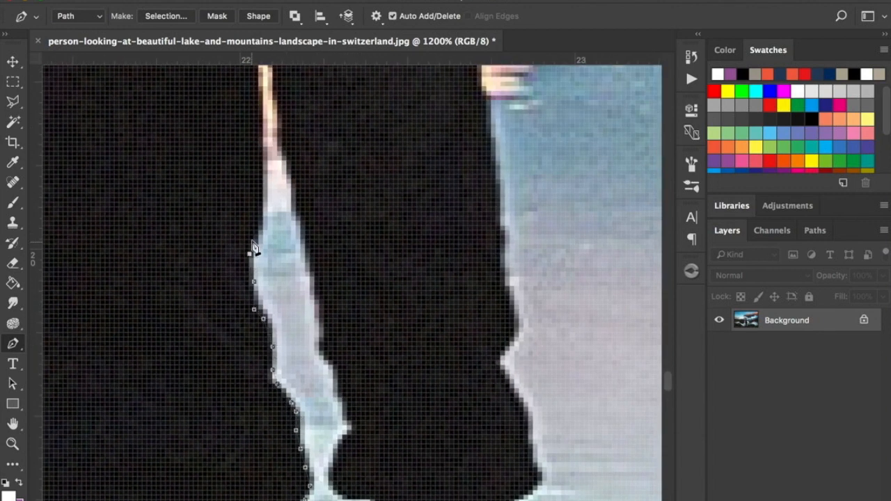
Bring the path over the top of the gap between torso and right arm and down the inner sleeve.
left_click_drag(252, 241, 258, 397)
left_click(267, 324)
left_click(255, 181)
left_click(263, 143)
left_click(284, 245)
left_click(304, 372)
Trace the path down the inner forearm and around the inner cuff of the right sleeve.
left_click_drag(316, 430, 315, 289)
left_click(348, 410)
left_click(352, 424)
left_click(343, 470)
left_click_drag(339, 489, 291, 362)
left_click(332, 381)
left_click(327, 432)
Outline the thumb of the right hand and the notch between it and the fingers.
left_click_drag(304, 475, 328, 307)
left_click(300, 369)
left_click(282, 435)
left_click(282, 463)
left_click(295, 486)
left_click(328, 453)
left_click(342, 398)
left_click(383, 426)
Trace the path around the fingertips and up the outer edge of the right hand to the cuff.
left_click_drag(374, 486, 404, 355)
left_click(348, 392)
left_click(329, 428)
left_click(348, 432)
left_click(444, 420)
left_click(497, 237)
left_click(516, 200)
left_click(520, 131)
Follow the outer contour of the right cuff and lower sleeve with the path.
left_click_drag(542, 99, 410, 350)
left_click(419, 320)
left_click(397, 224)
left_click(396, 168)
left_click(384, 93)
Extend the path up the outer edge of the right sleeve along the upper arm.
left_click_drag(382, 73, 354, 384)
left_click(339, 254)
left_click_drag(333, 196, 351, 388)
left_click(332, 278)
left_click(322, 130)
left_click_drag(317, 67, 348, 349)
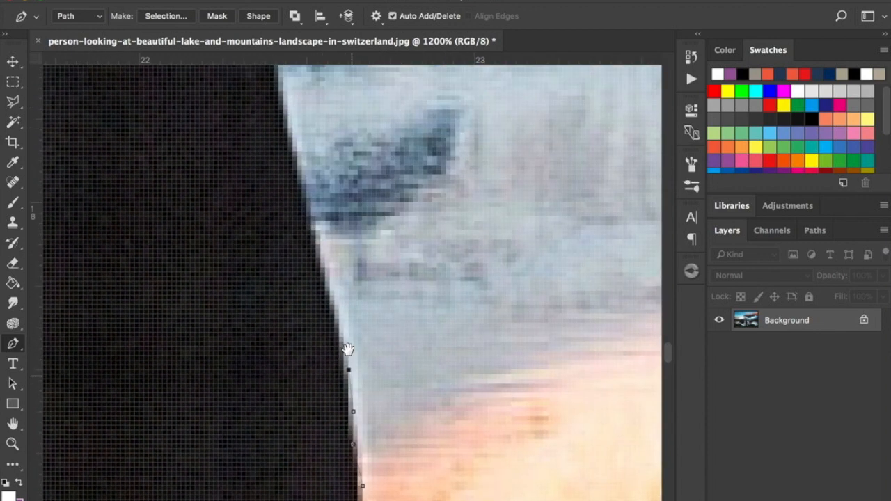
left_click(290, 132)
Trace the path over the right shoulder and along the curve of the hood.
left_click_drag(279, 82, 345, 347)
left_click(260, 199)
left_click(108, 112)
left_click_drag(176, 126, 423, 439)
left_click(309, 307)
left_click(248, 293)
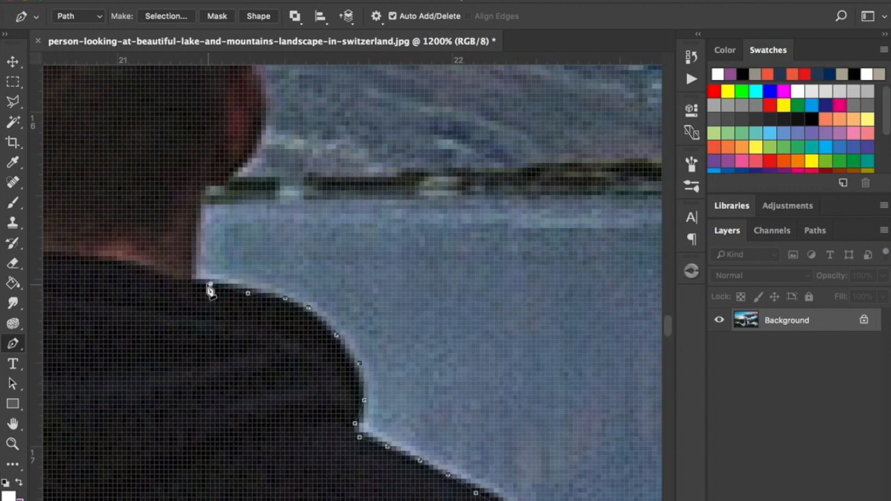
Follow the outline from the hood up the right side of the neck and around the right ear.
left_click(208, 284)
left_click(197, 192)
left_click_drag(202, 190, 240, 383)
left_click(300, 315)
left_click(266, 255)
left_click(266, 185)
Trace the path up the right side of the head and around the tuft of hair on top.
left_click_drag(267, 139, 392, 287)
left_click(391, 236)
left_click(383, 199)
left_click(369, 175)
left_click(359, 162)
left_click(350, 143)
left_click(341, 138)
left_click(314, 142)
left_click(295, 143)
left_click(266, 120)
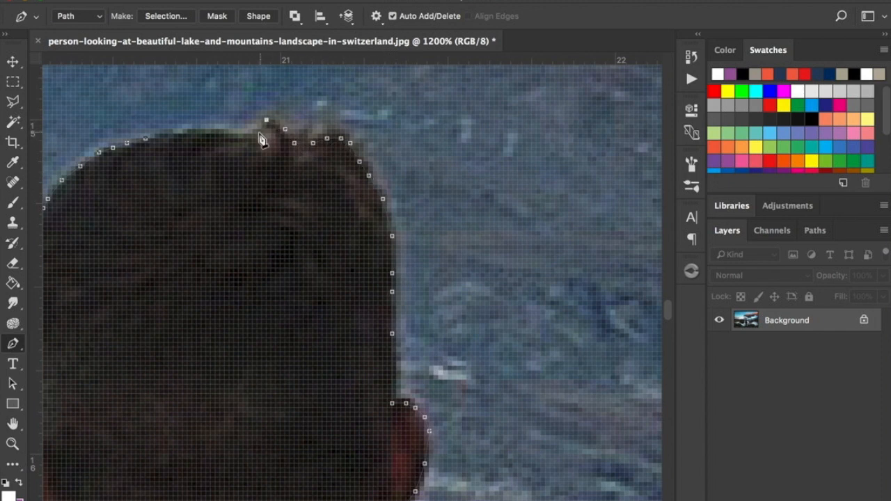
Close the path along the top of the head at its starting point.
left_click(257, 133)
left_click(233, 133)
left_click(206, 133)
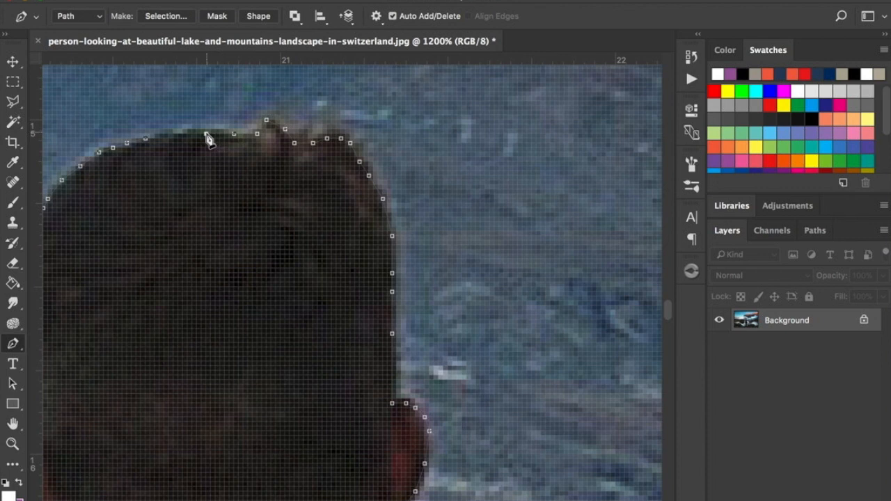
left_click(159, 139)
left_click(146, 139)
Convert the work path into a new anti-aliased selection with a feather radius of 1 pixel.
scroll(319, 317, "down", 10)
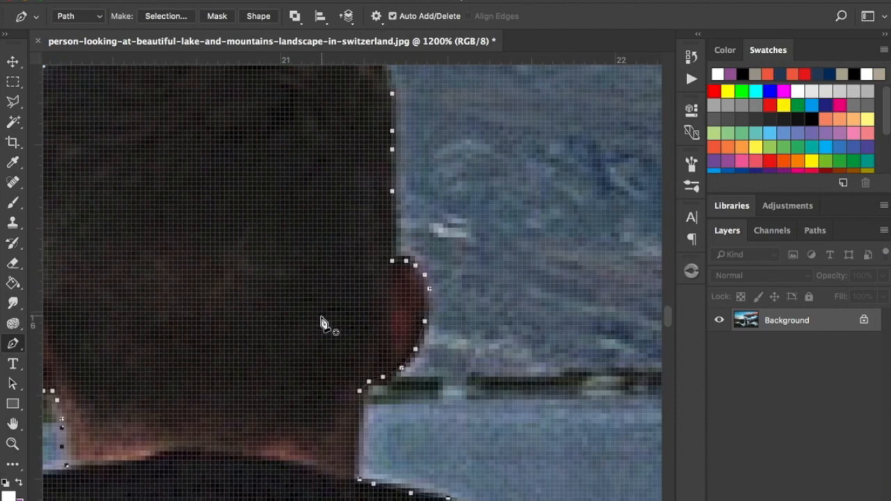
scroll(322, 323, "down", 12)
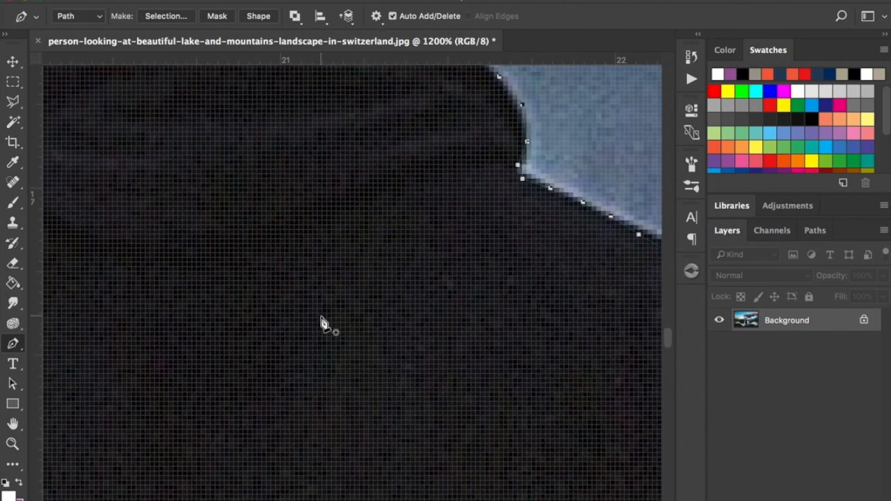
scroll(322, 327, "up", 20)
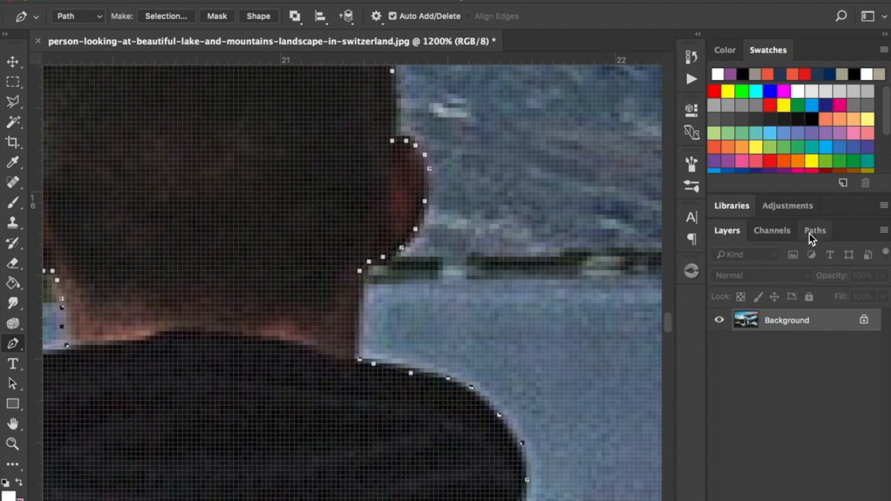
left_click(812, 234)
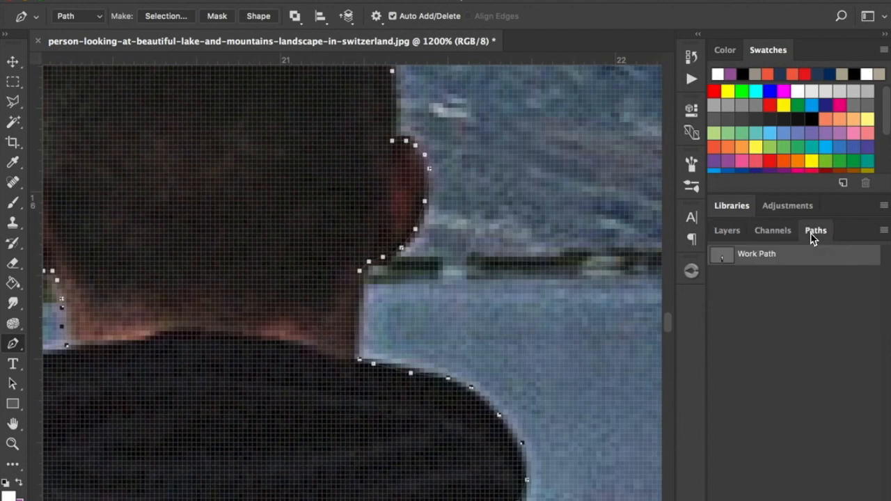
right_click(774, 256)
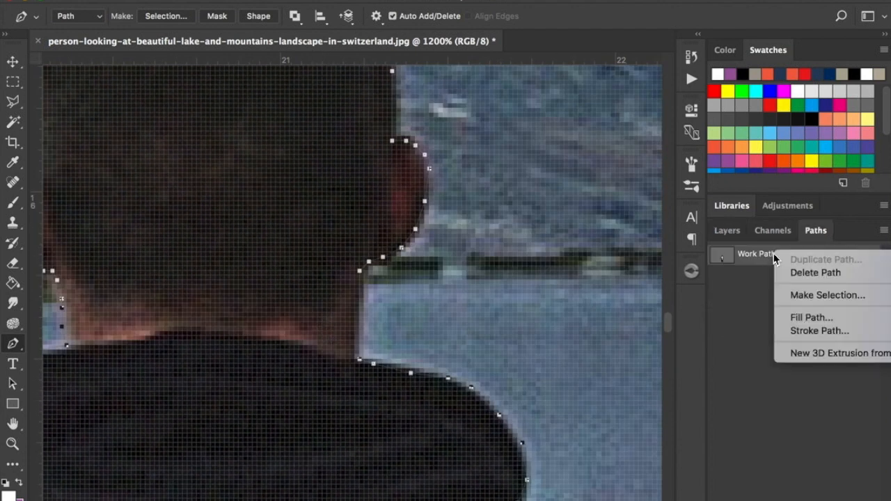
left_click(815, 296)
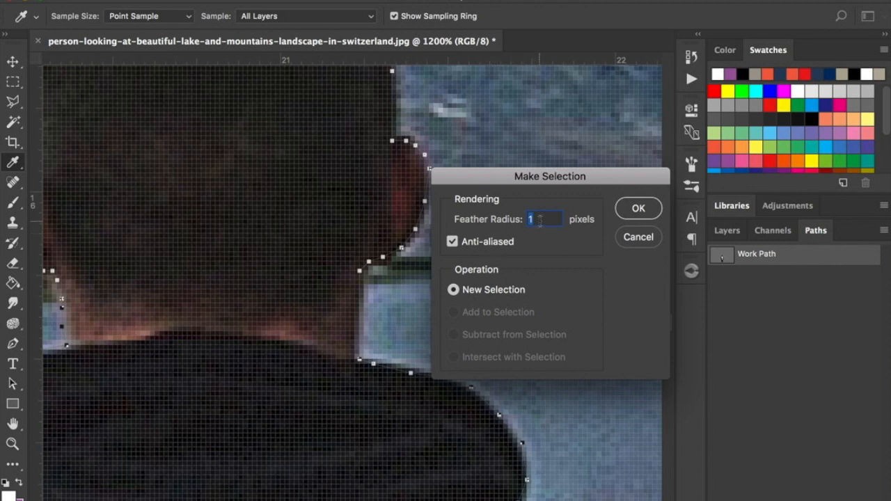
left_click(631, 210)
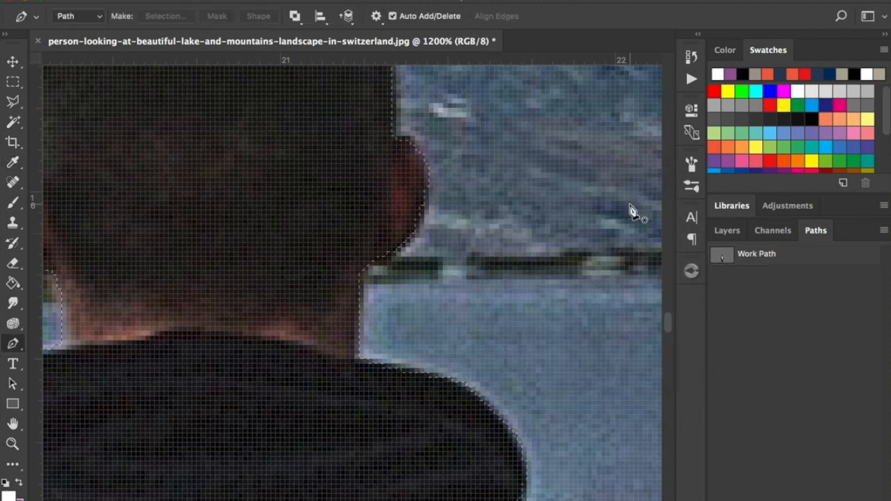
Copy the selected man from the Background onto a new layer.
left_click(13, 445)
left_click(391, 363, "alt")
left_click(392, 369, "alt")
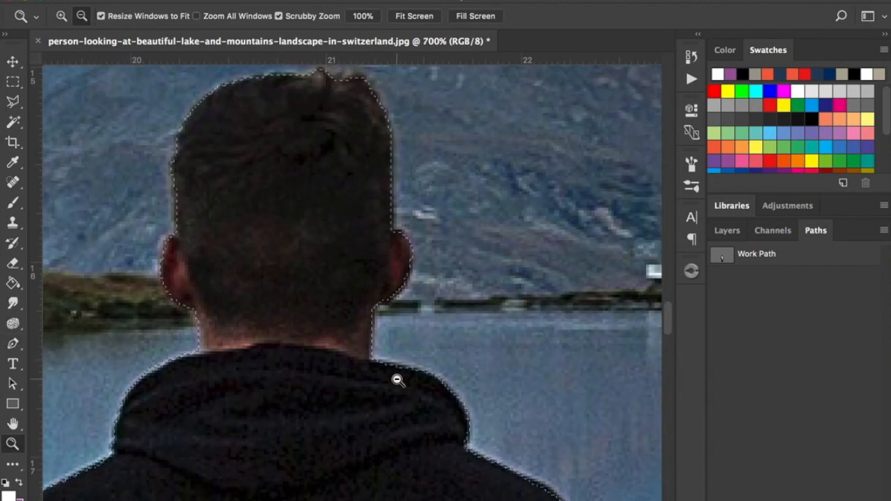
left_click(397, 378, "alt")
left_click(398, 383, "alt")
left_click(401, 404, "alt")
left_click(403, 417, "alt")
left_click(404, 418, "alt")
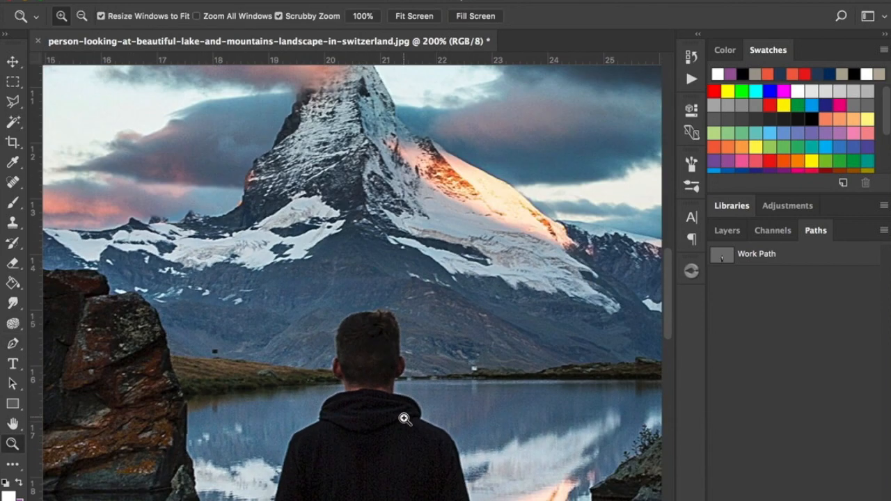
scroll(404, 418, "down", 8)
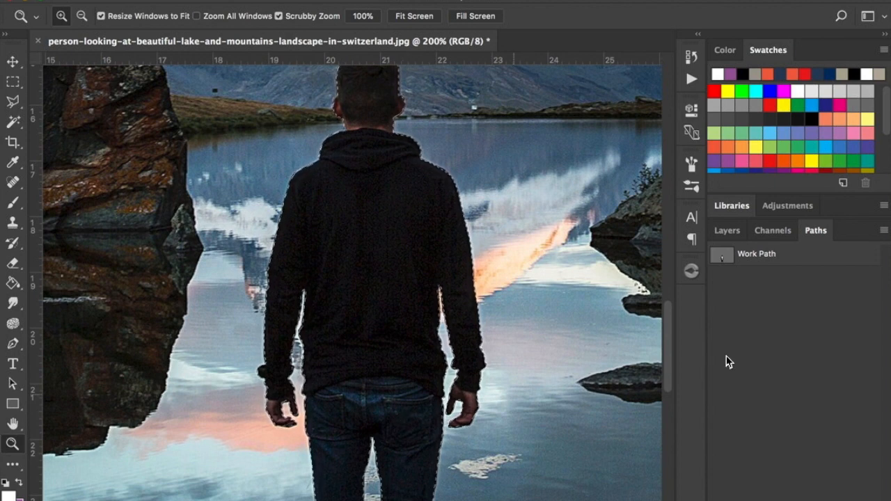
left_click(735, 237)
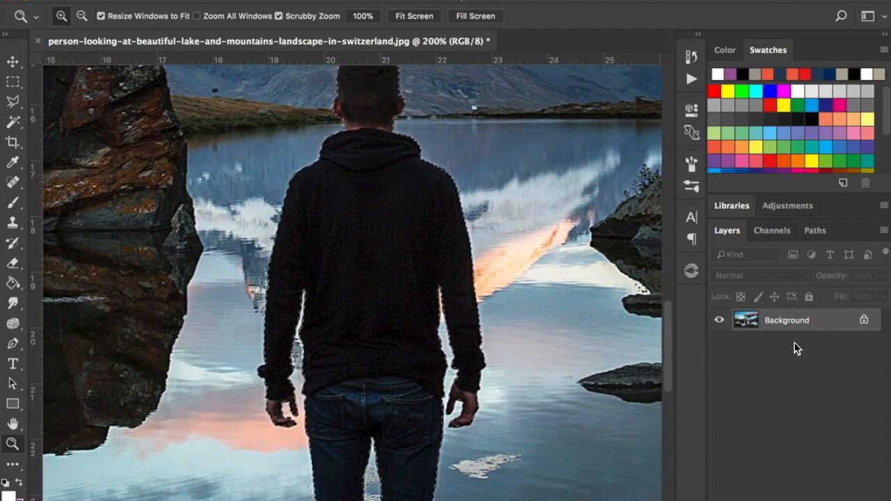
key("alt+shift+super+n")
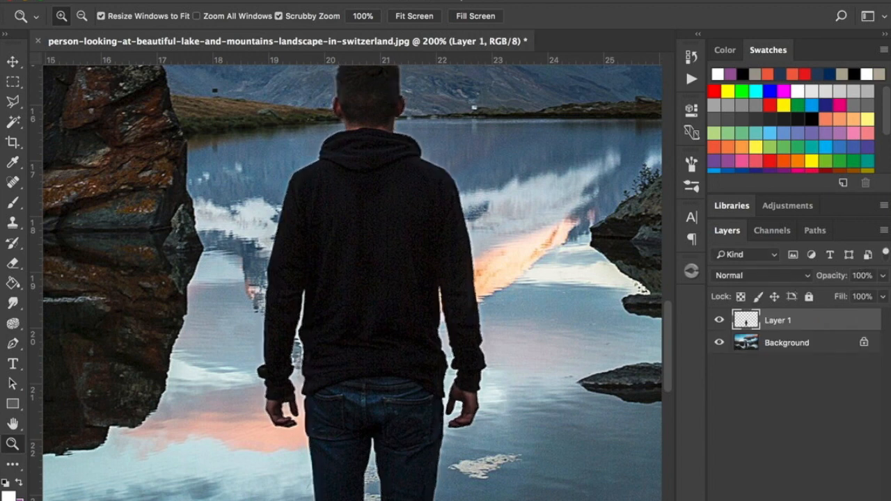
Load the man's outline from Layer 1 as a selection and hide that layer.
left_click(513, 414, "alt")
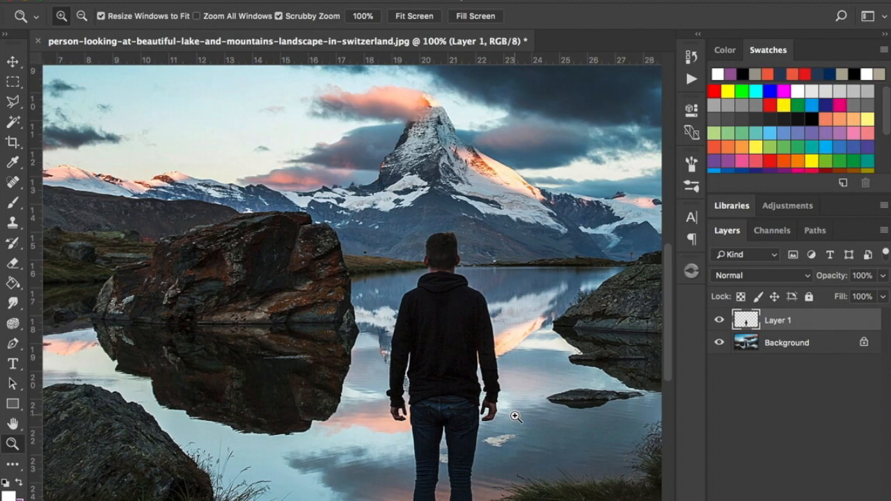
scroll(515, 416, "down", 2)
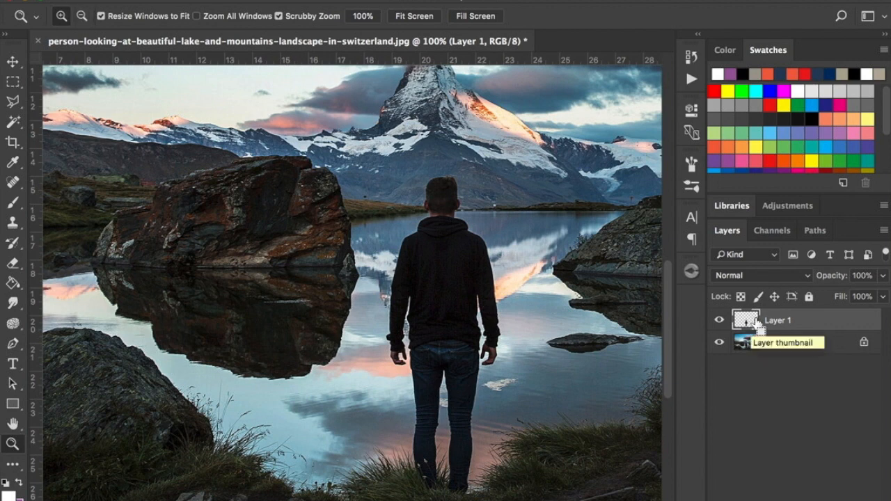
left_click_drag(756, 325, 755, 327)
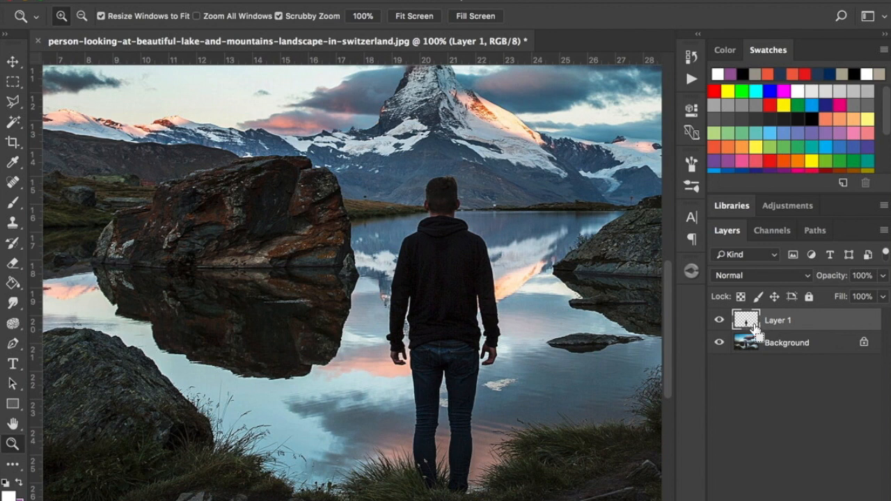
left_click(753, 327, "super")
left_click(719, 322)
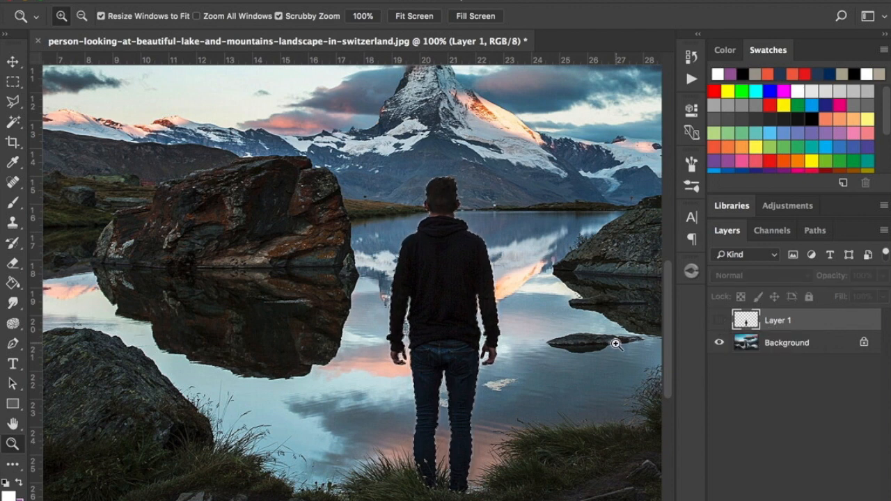
Fill the selection on the Background layer with Content-Aware in Normal mode at 100% opacity, and deselect.
left_click(779, 349)
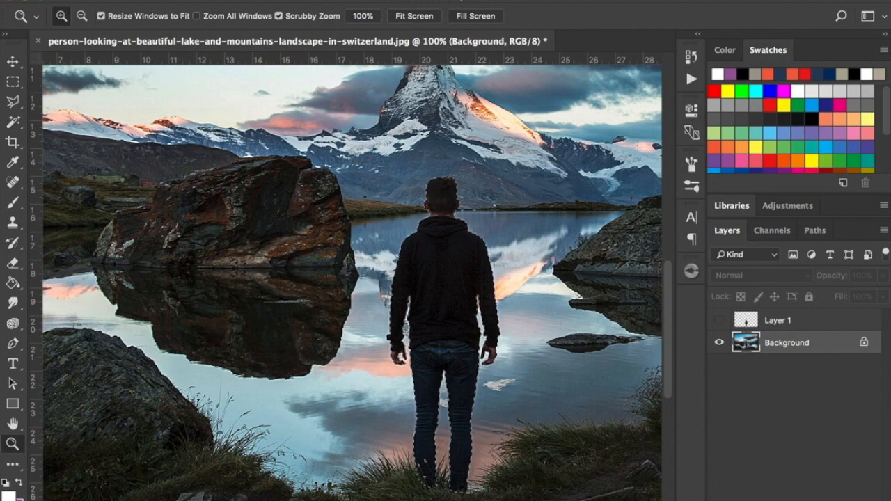
left_click(176, 2)
left_click(214, 228)
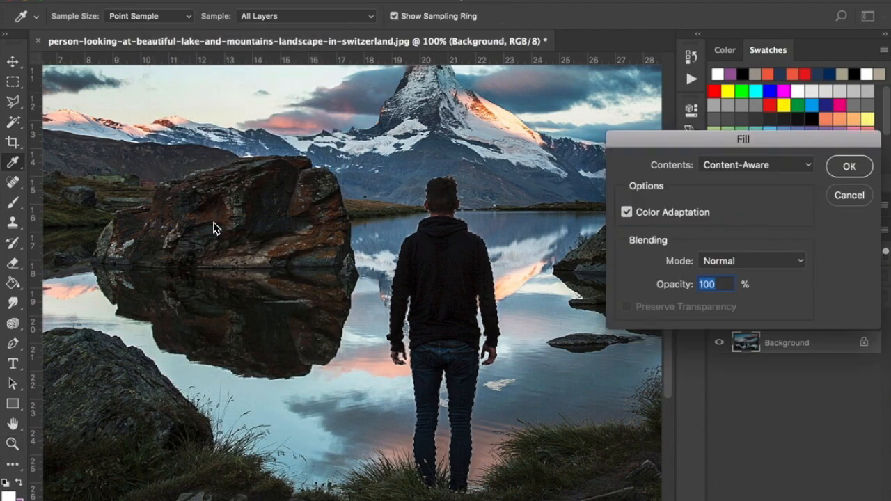
left_click(788, 173)
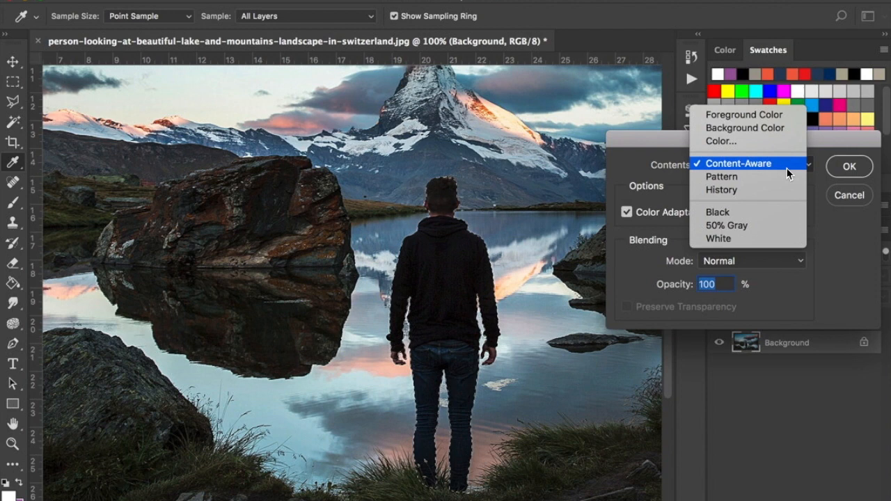
left_click(787, 167)
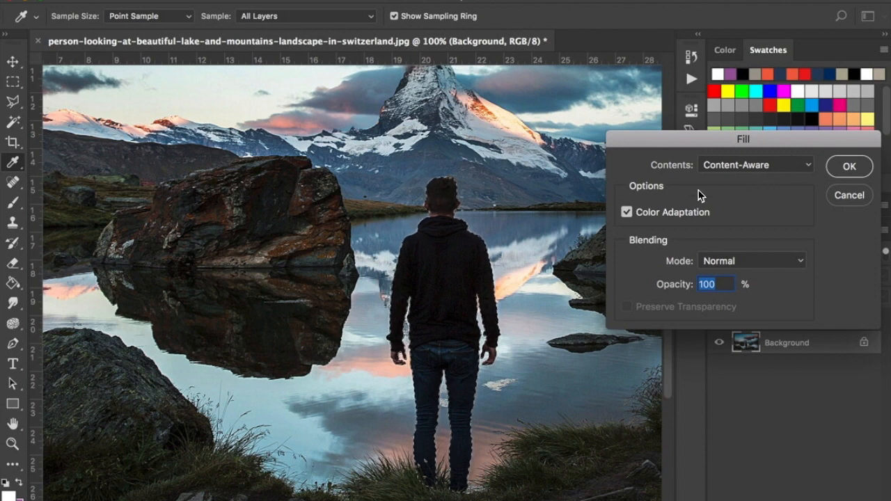
left_click(849, 167)
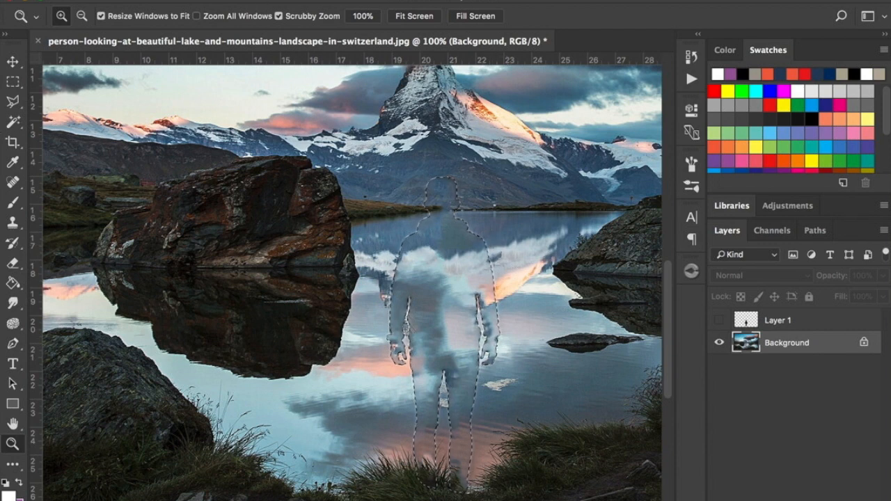
left_click(317, 0)
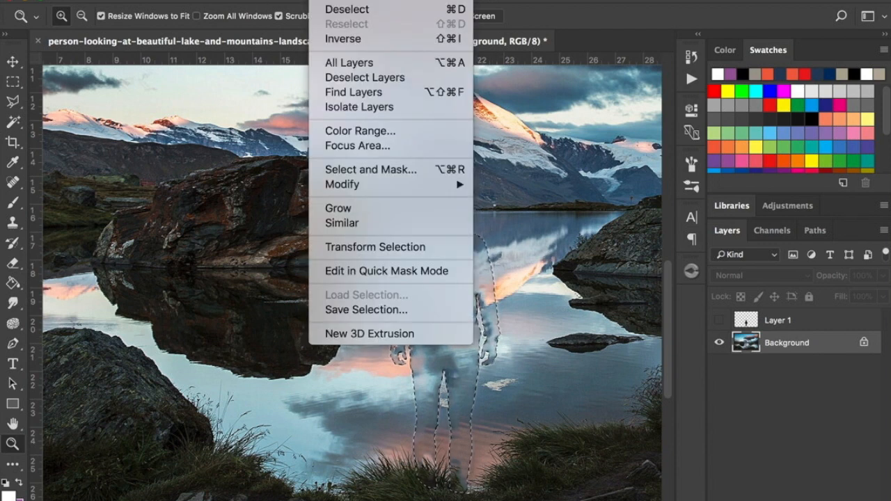
left_click(354, 9)
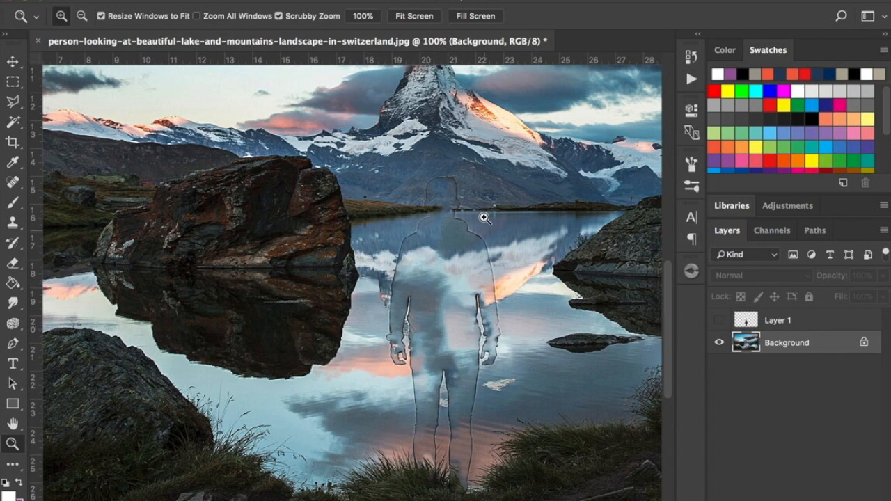
Clone Stamp mountain texture over the right side of the head outline with a 45 px brush at 38% hardness.
left_click(454, 200)
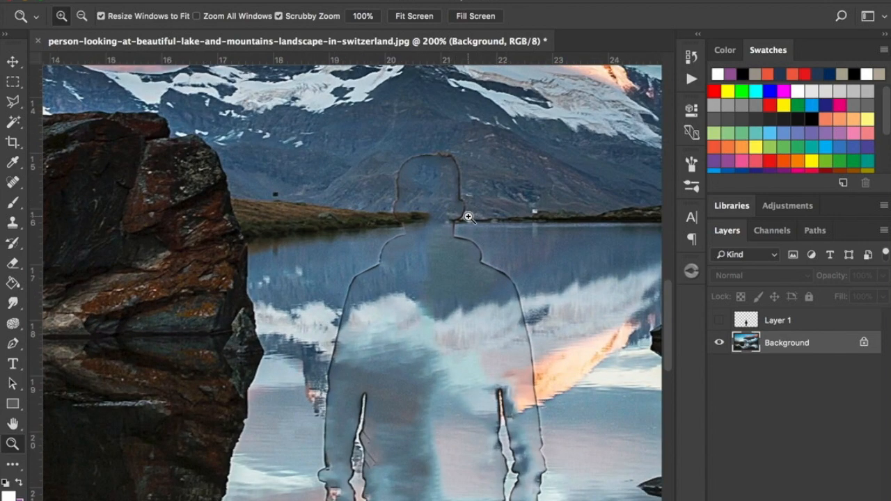
scroll(466, 200, "up", 2)
scroll(467, 200, "up", 1)
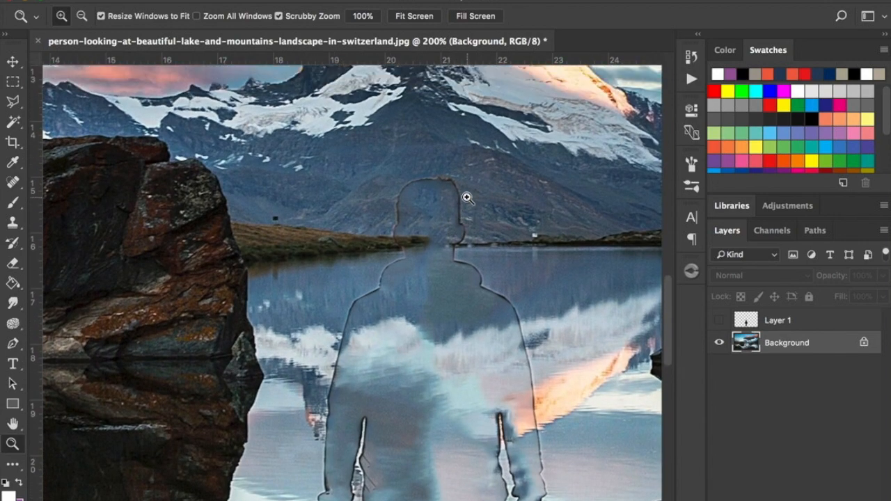
scroll(467, 198, "up", 4)
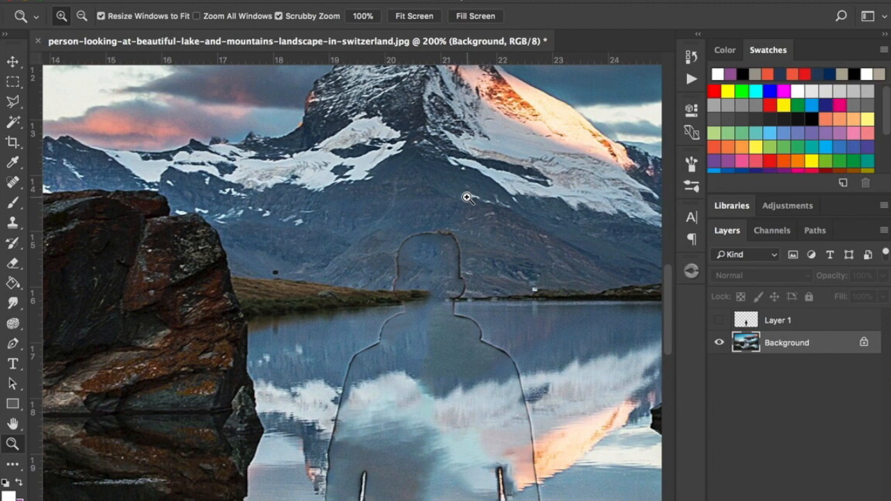
left_click(13, 224)
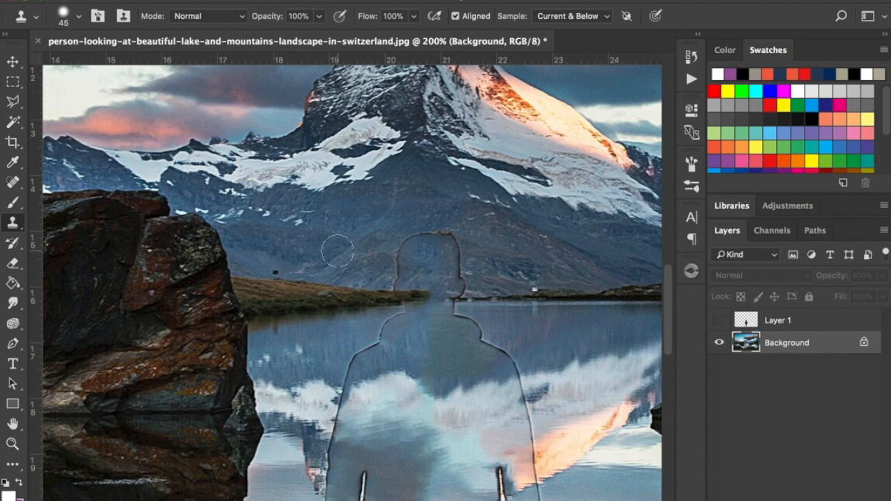
left_click(67, 17)
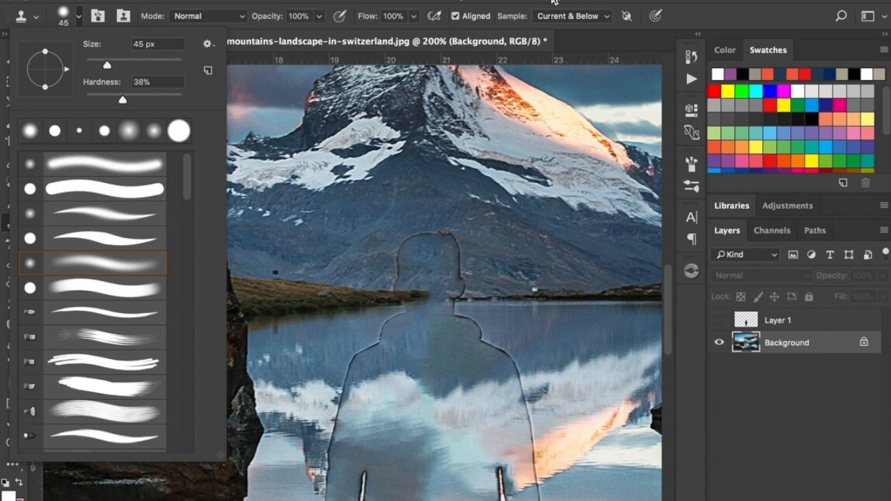
left_click(557, 3)
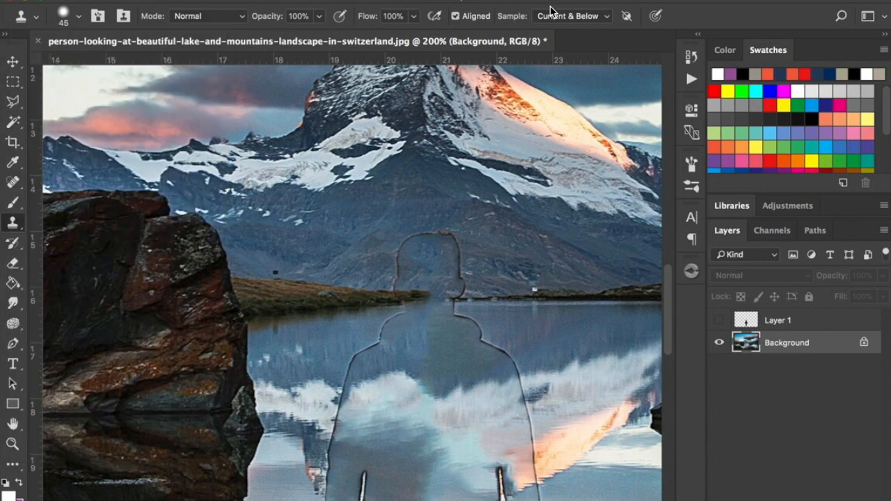
left_click(485, 261, "alt")
left_click(462, 267)
left_click(487, 238, "alt")
left_click(451, 242)
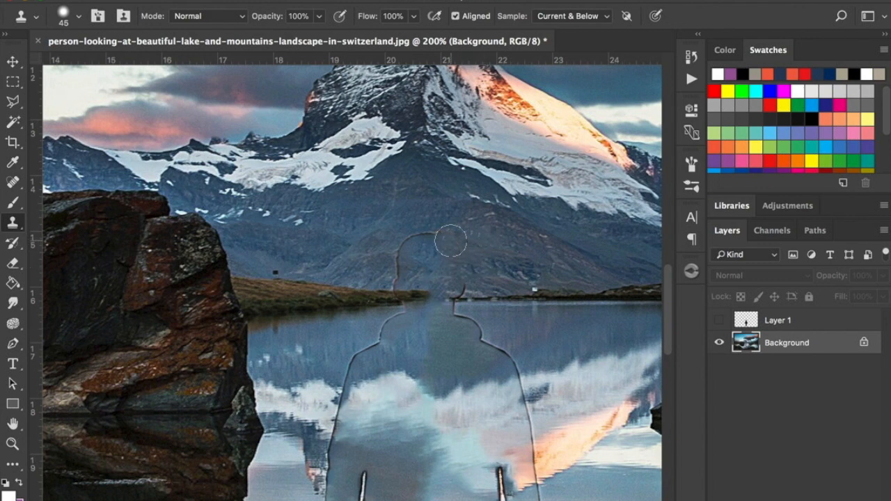
Clone nearby mountain texture over the left side and crown of the head outline.
left_click(360, 263, "alt")
left_click(399, 251)
left_click(417, 237)
left_click(426, 215, "alt")
left_click(435, 230)
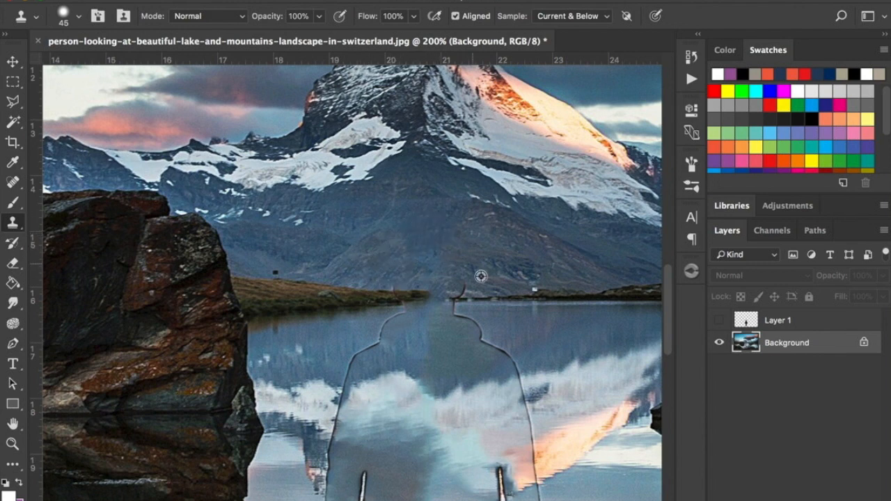
Clone the shoreline over the neck outline remnants on both sides where the mountain meets the lake.
left_click(497, 296, "alt")
left_click(463, 295)
left_click(462, 296)
left_click(359, 301, "alt")
left_click(399, 299)
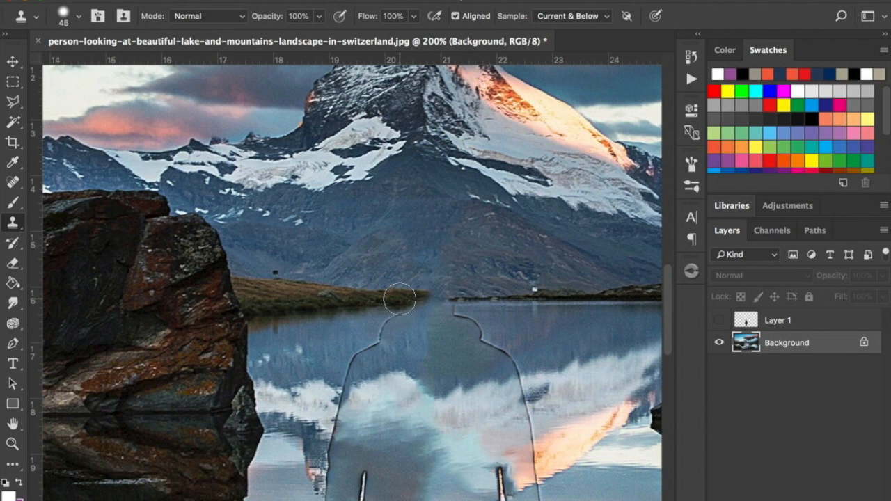
Clone dark lake reflection over the right and left shoulder outlines down to the reflected cloud band.
mouse_move(479, 338)
left_mouse_down()
mouse_move(473, 322)
mouse_move(519, 332)
mouse_move(499, 342)
mouse_move(515, 360)
left_mouse_up()
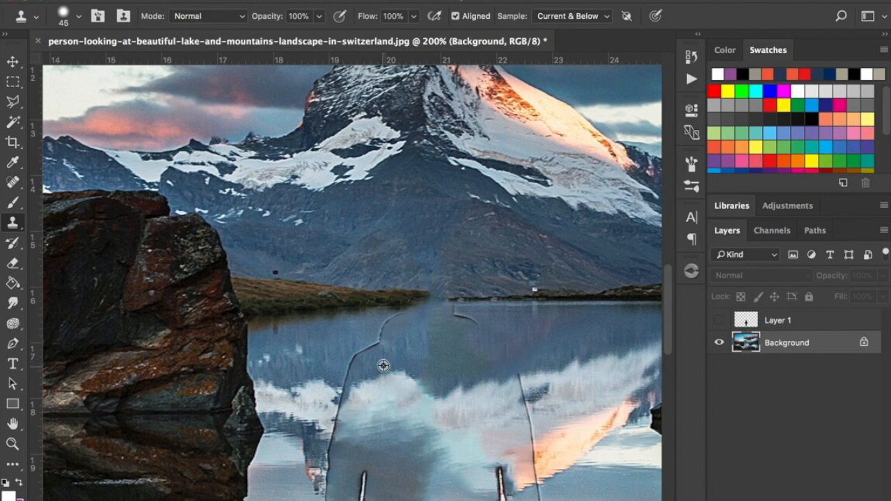
left_click_drag(363, 348, 393, 328)
left_click(408, 339, "alt")
left_click(397, 355, "alt")
left_click(370, 354)
left_click(340, 360, "alt")
left_click_drag(355, 359, 351, 369)
left_click(335, 366, "alt")
left_click(345, 373)
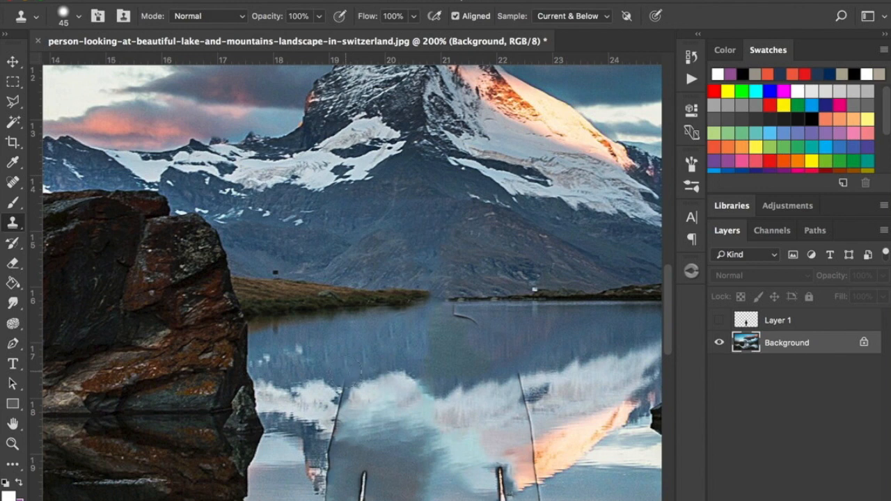
Clone blue water over the leftover curved neck line on the right, just below the shoreline.
scroll(505, 382, "down", 3)
left_click(521, 281, "alt")
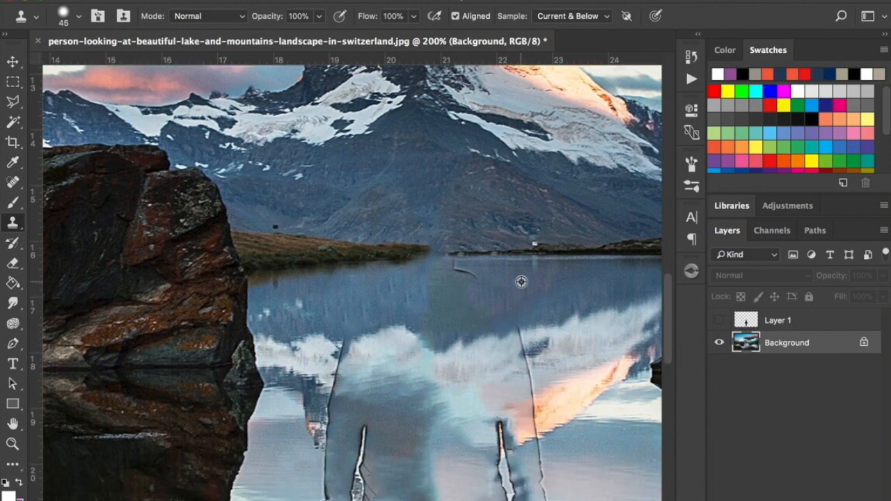
left_click(470, 281)
left_click(449, 293, "alt")
left_click(455, 273)
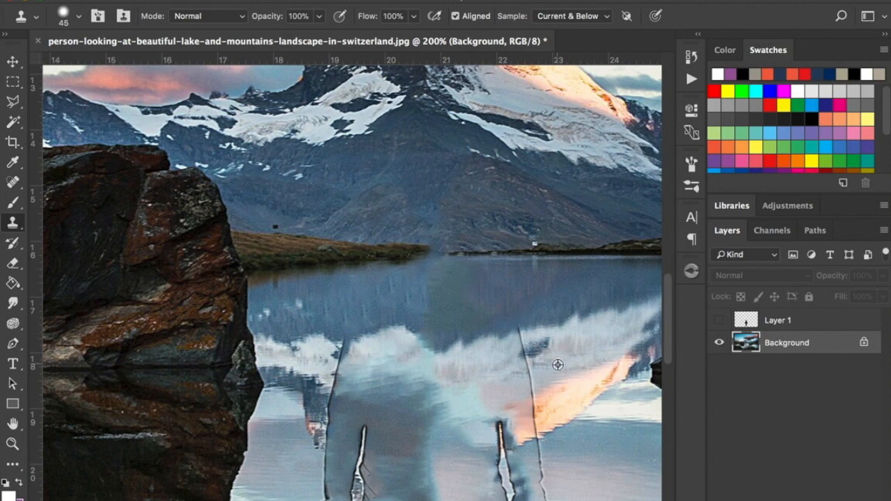
Clone cloud, water and orange peak reflections over the upper-arm outlines on both sides of the figure.
left_click(497, 355, "alt")
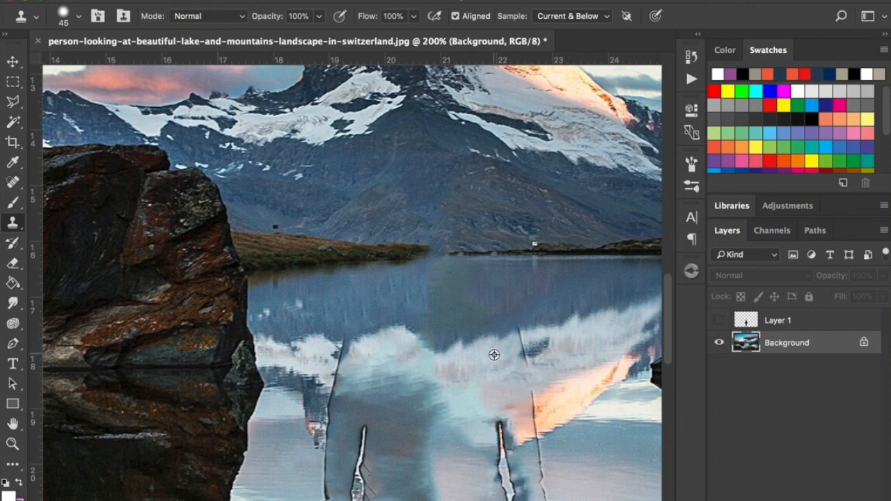
left_click_drag(516, 341, 517, 345)
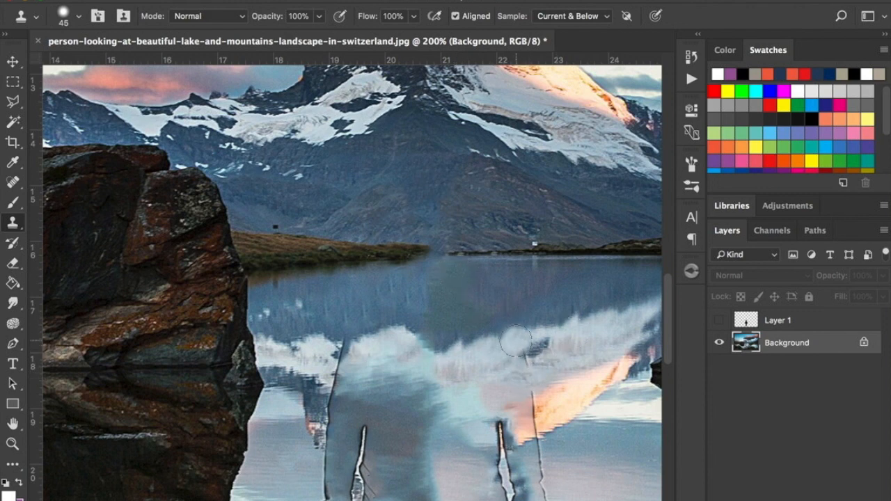
left_click(368, 355, "alt")
left_click(344, 351)
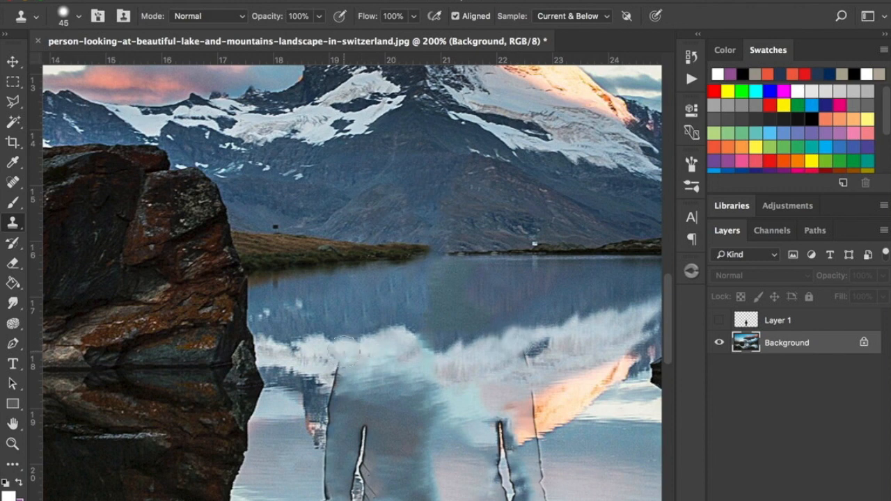
left_click(358, 377, "alt")
left_click(340, 373)
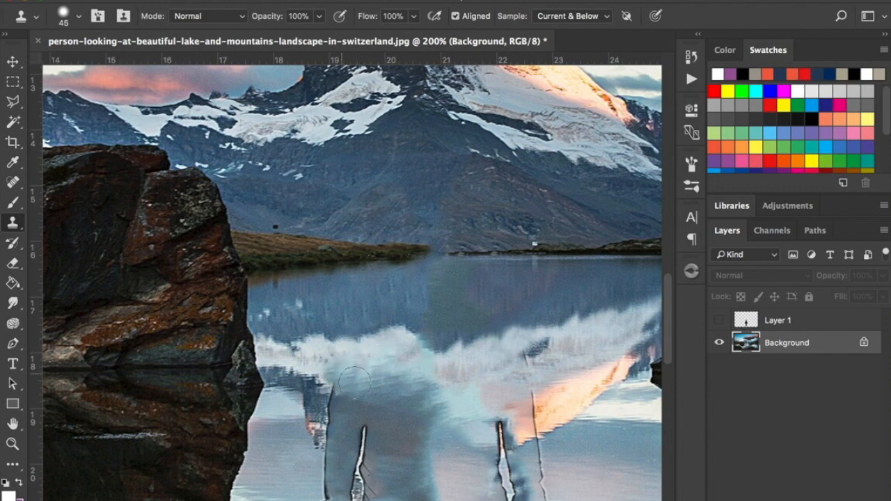
left_click(350, 409, "alt")
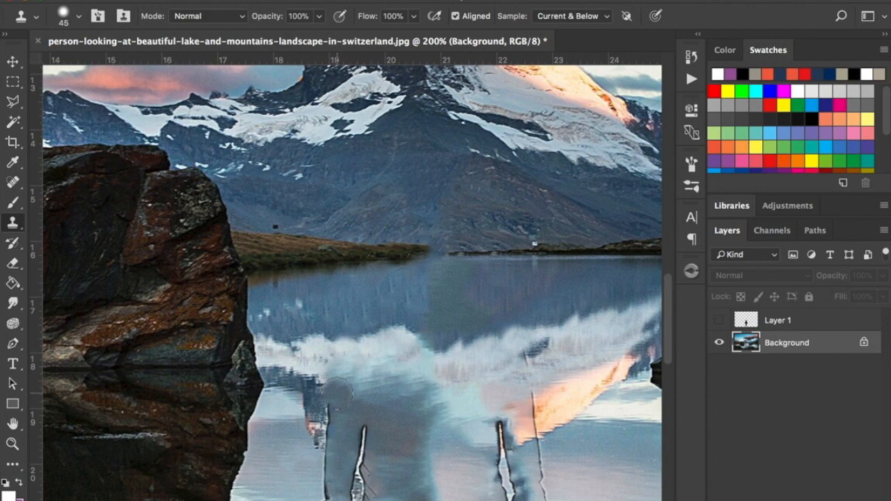
left_click(337, 398)
left_click(557, 404, "alt")
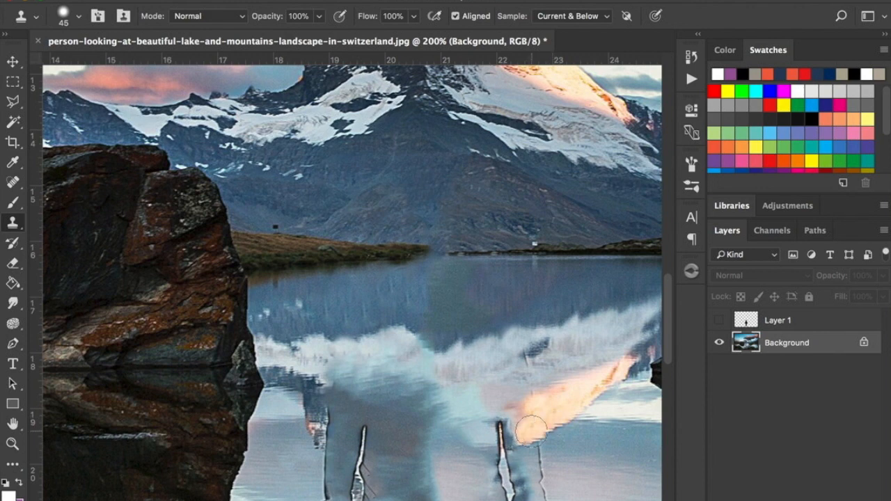
Clone lake water over the outer outline of the right forearm and hand, below the orange peak reflection.
scroll(536, 428, "down", 3)
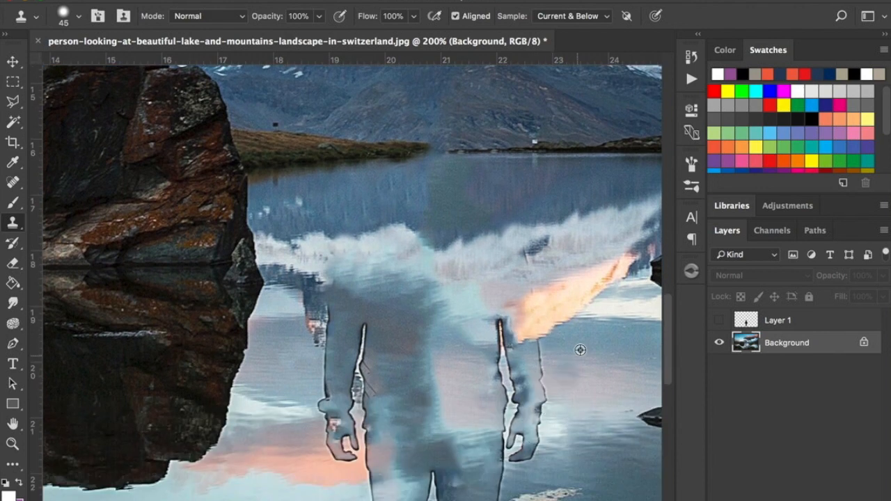
left_click(564, 350, "alt")
left_click_drag(540, 346, 538, 356)
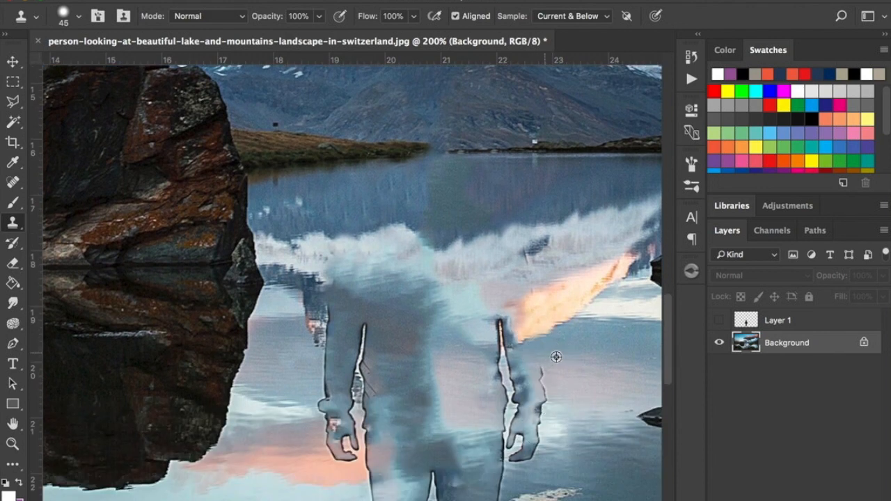
left_click(560, 369, "alt")
left_click(544, 370)
left_click(564, 383, "alt")
left_click(544, 385)
left_click(565, 396, "alt")
left_click(544, 402)
left_click(563, 419, "alt")
left_click(542, 416)
mouse_move(545, 431)
left_mouse_down()
mouse_move(547, 446)
mouse_move(528, 461)
mouse_move(517, 458)
left_mouse_up()
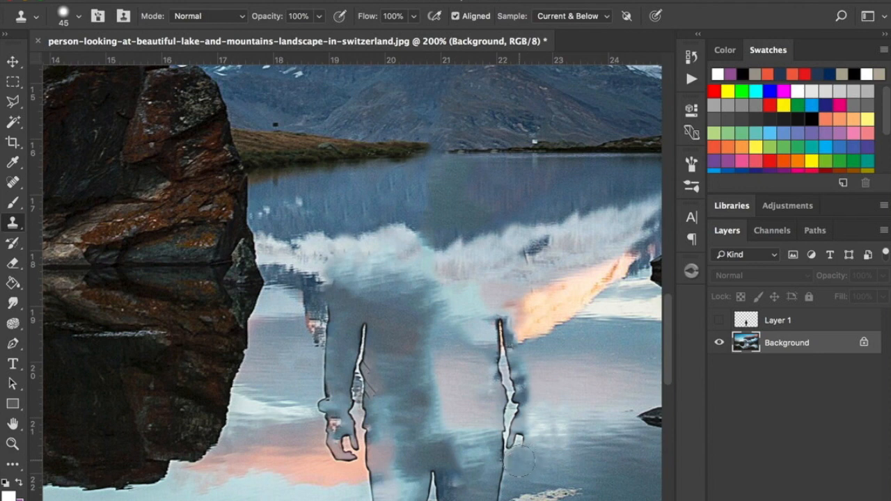
Clone adjacent blue-grey water over the gap between the left arm and torso, undoing one bad stroke along the way.
left_click(360, 430)
left_click(395, 325, "alt")
left_click(365, 326)
left_click(391, 335, "alt")
left_click(363, 347)
key("super+z")
left_click(361, 359)
left_click(389, 375, "alt")
left_click(360, 374)
left_click(390, 388, "alt")
left_click(358, 387)
left_click(386, 397, "alt")
left_click(359, 401)
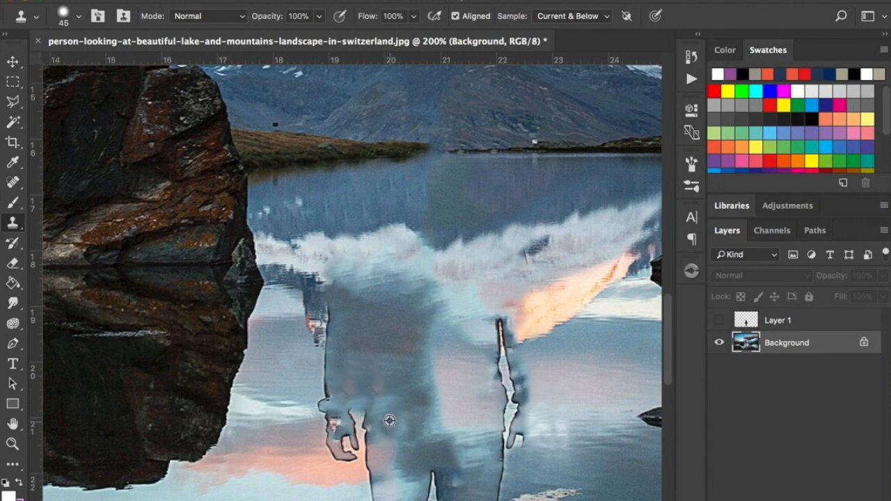
left_click(359, 416)
Clone water and the small reflected peak over the outer outline of the left arm down to the wrist.
left_click(303, 369, "alt")
left_click(328, 375)
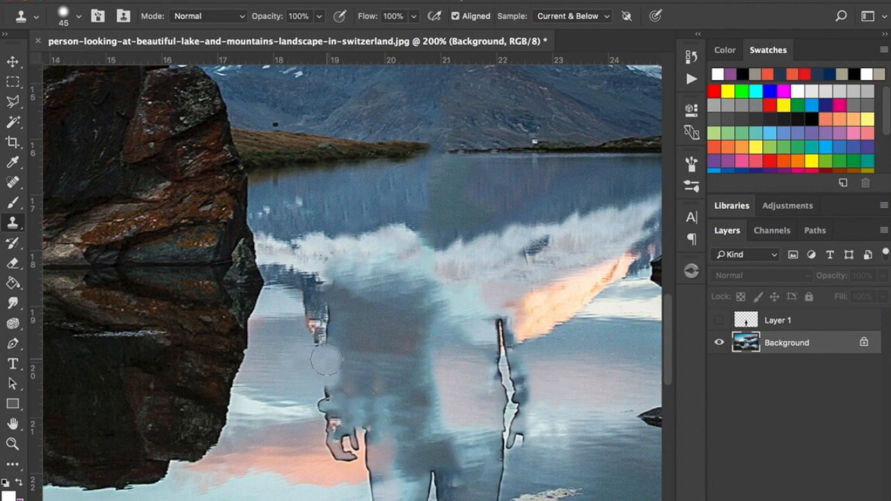
left_click(315, 331, "alt")
left_click(325, 336)
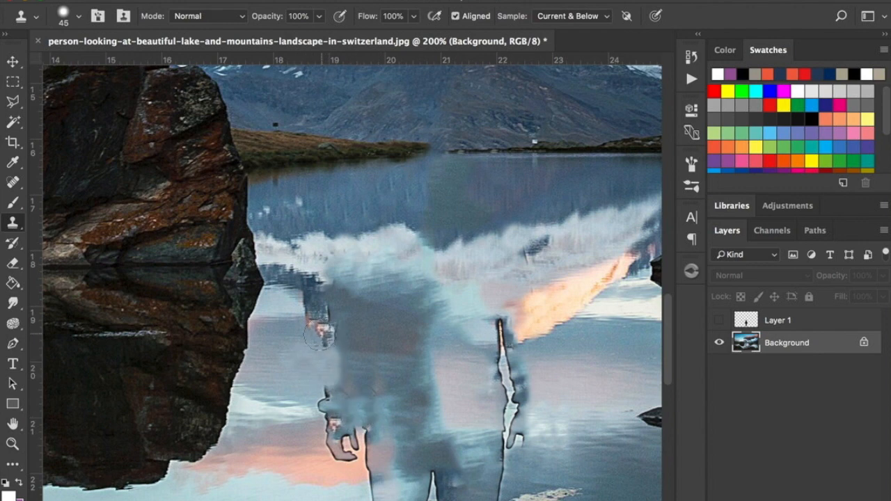
left_click(317, 336)
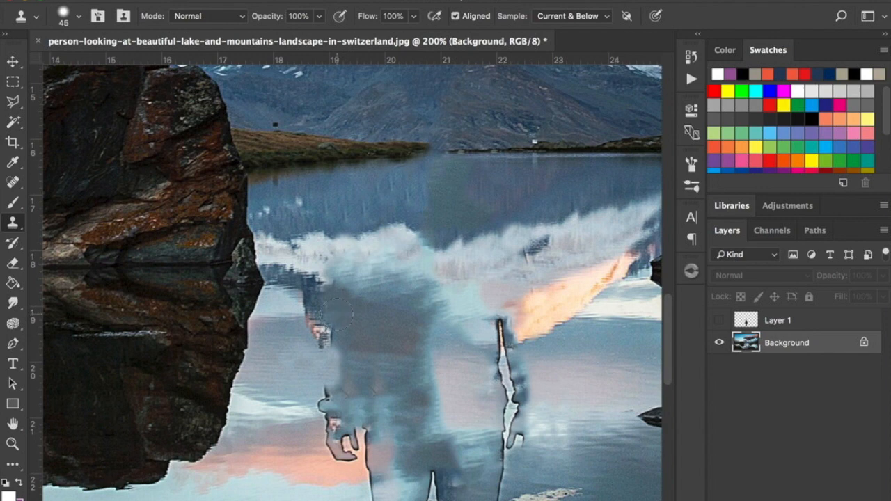
left_click(339, 334)
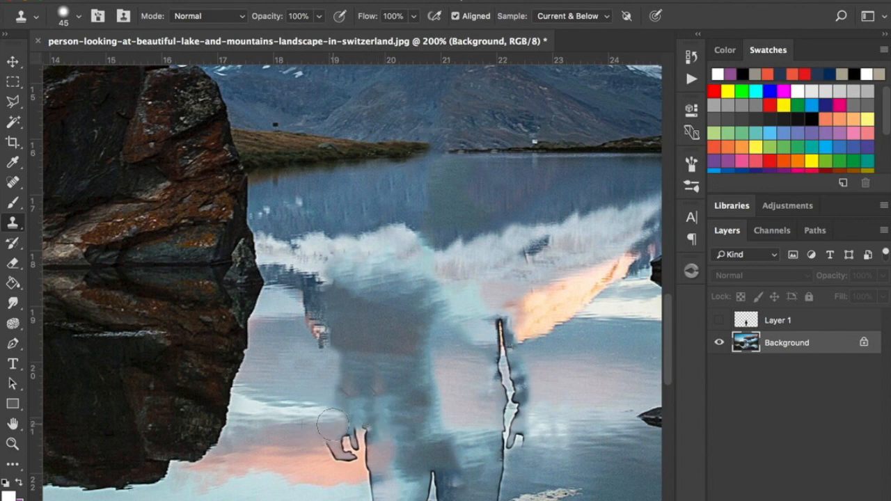
Clone the pink cloud reflection over the left hand's finger outlines and the adjoining hip edge.
scroll(331, 423, "down", 3)
left_click_drag(331, 398, 364, 394)
left_click_drag(303, 411, 344, 413)
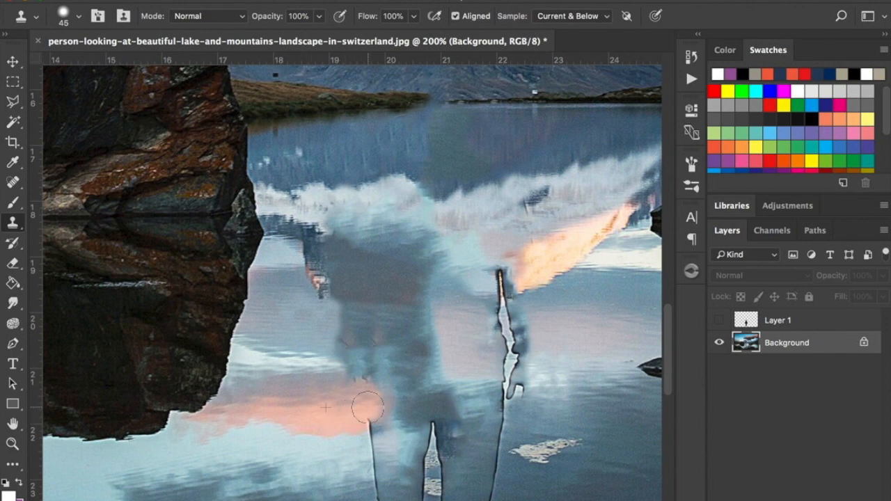
Clone lake water over the gap between the right arm and torso, redoing the stroke at its upper end.
scroll(367, 406, "down", 2)
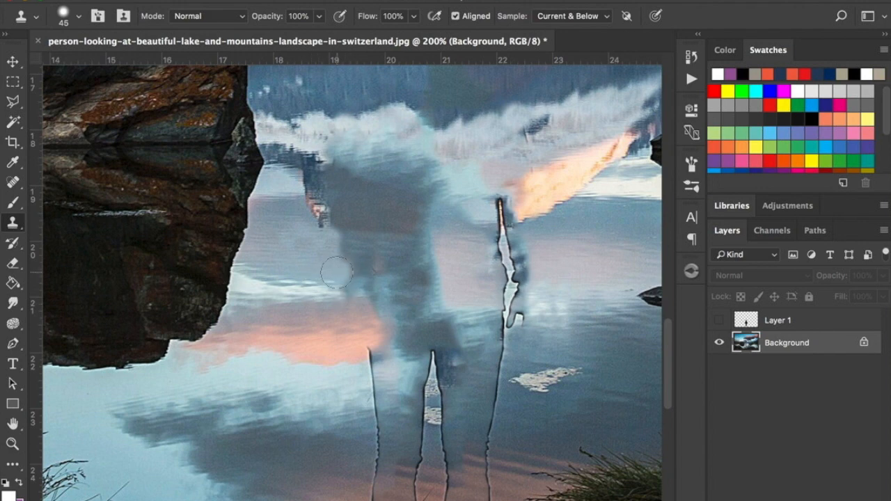
left_click_drag(507, 244, 512, 276)
left_click(545, 269, "alt")
left_click(474, 213, "alt")
left_click_drag(490, 209, 496, 203)
key("super+z")
left_click(477, 208, "alt")
left_click(499, 209)
left_click_drag(499, 210, 504, 219)
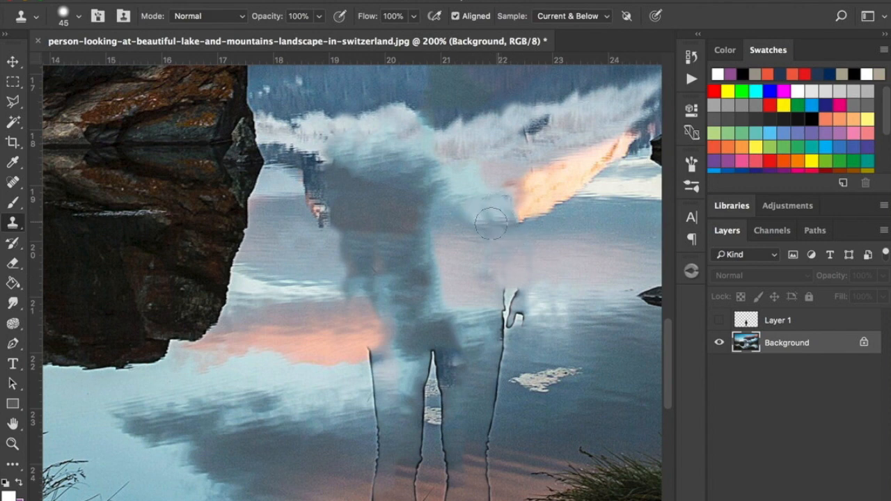
Clone surrounding water over the remaining finger outlines of the right hand beside the hip.
scroll(463, 300, "down", 3)
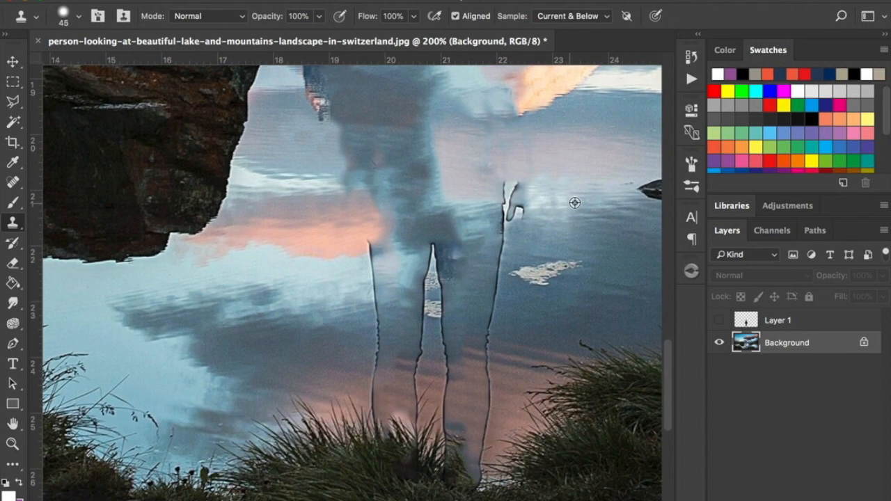
left_click(471, 200, "alt")
mouse_move(502, 196)
left_mouse_down()
mouse_move(513, 193)
mouse_move(507, 214)
left_mouse_up()
left_click(523, 211)
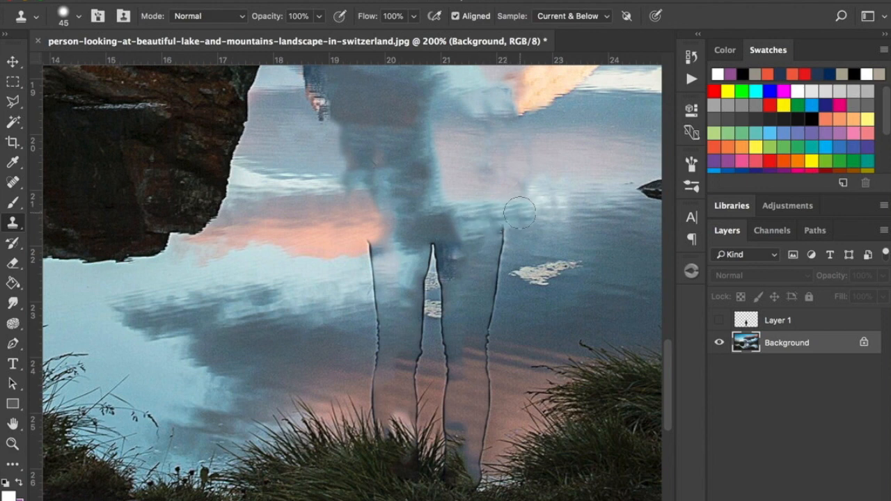
Clone blue water over the outer outline of the right thigh, from the hip to about knee level.
left_click(476, 239, "alt")
left_click(499, 236)
left_click(473, 250, "alt")
left_click(500, 258)
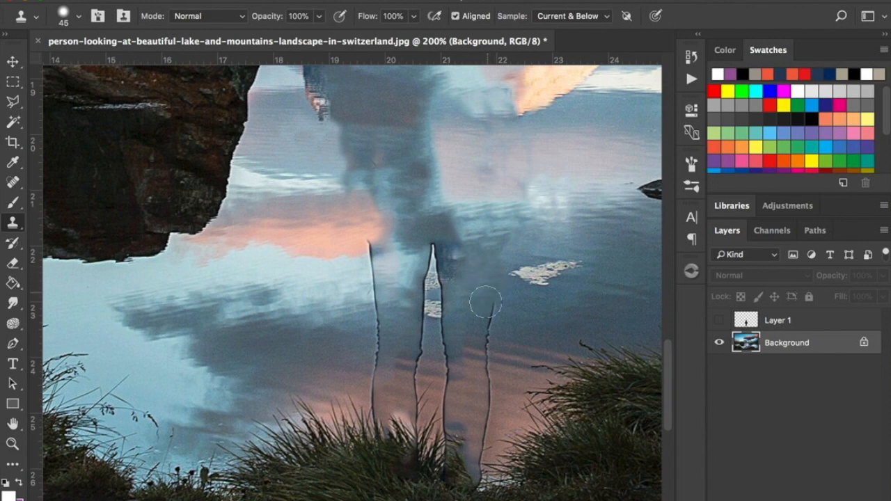
left_click(515, 313, "alt")
left_click(495, 310)
Clone neighbouring water over the outer outline of the right leg, from knee level down to the grass.
left_click(509, 342, "alt")
left_click(485, 341)
left_click(505, 359, "alt")
left_click(483, 366)
left_click(498, 387, "alt")
left_click(488, 389)
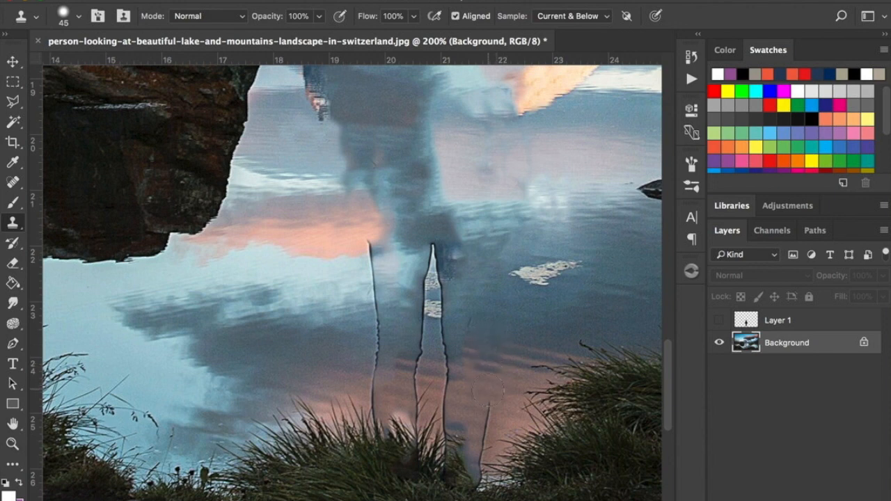
left_click(504, 421, "alt")
left_click(485, 435)
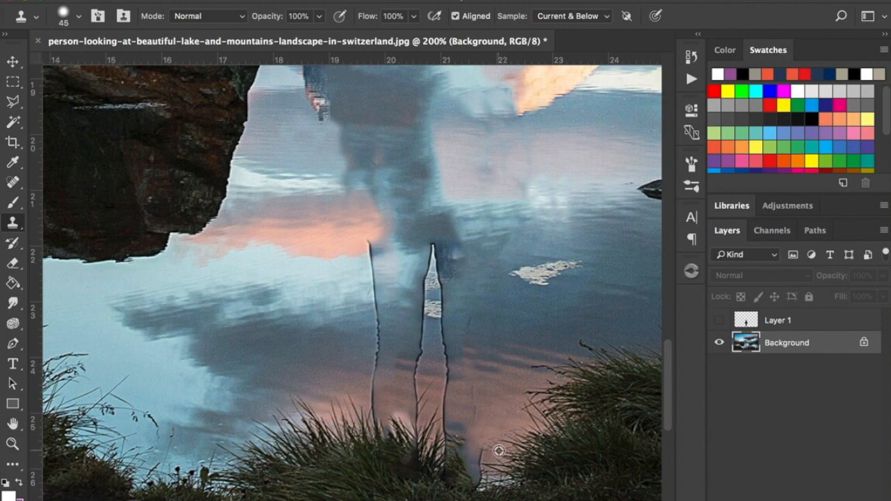
left_click(501, 448, "alt")
left_click(484, 458)
left_click(488, 477)
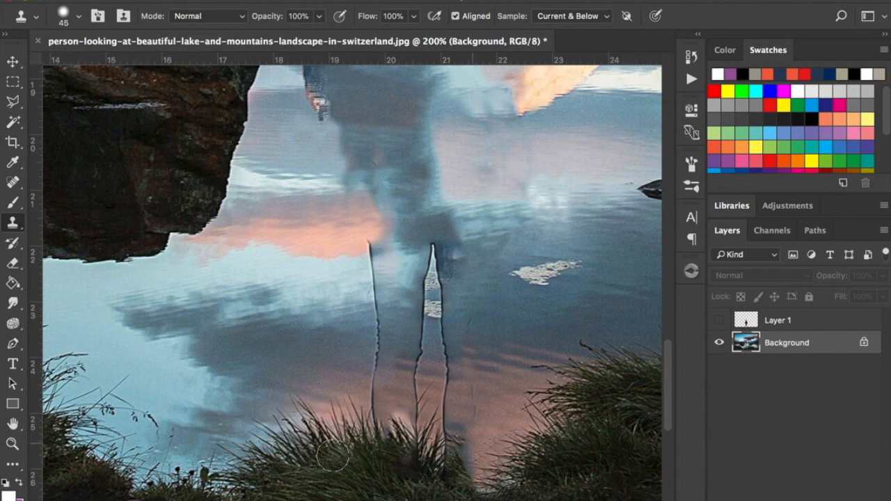
Clone neighbouring water over the outer outline of the left leg, from the hip down to the grass.
left_click(354, 248, "alt")
left_click(363, 245)
left_click(350, 270, "alt")
left_click(370, 263)
left_click(334, 291, "alt")
left_click(372, 278)
left_click(372, 287)
left_click(376, 323)
left_click(374, 342)
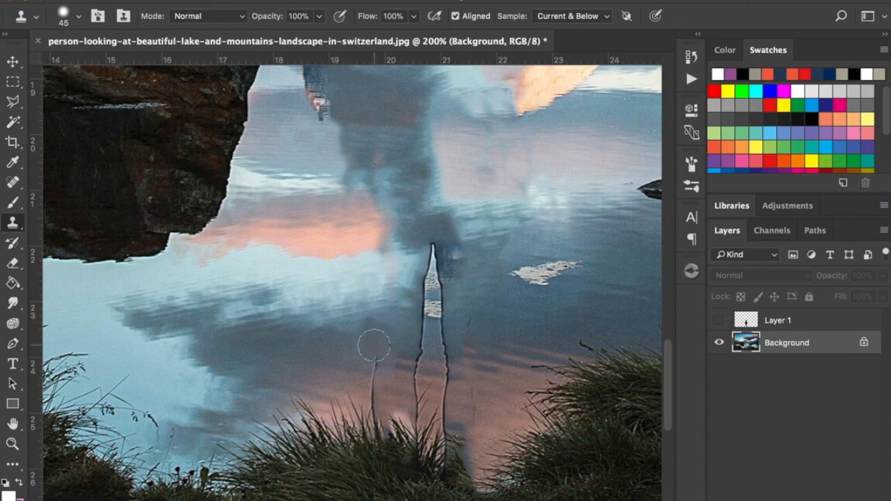
left_click(338, 357, "alt")
left_click(369, 360)
left_click(336, 380, "alt")
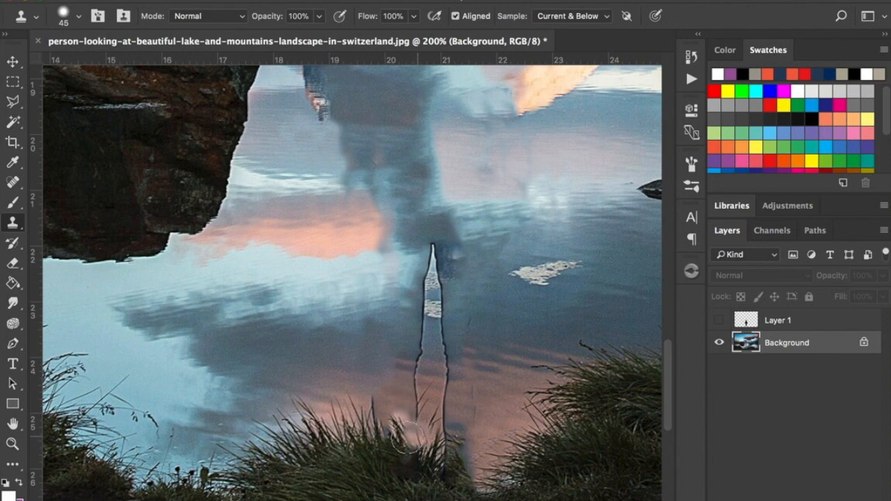
Clone blue water over the gap between the thighs and its outlines, from the crotch to about knee level.
left_click(392, 335, "alt")
left_click_drag(422, 320, 426, 314)
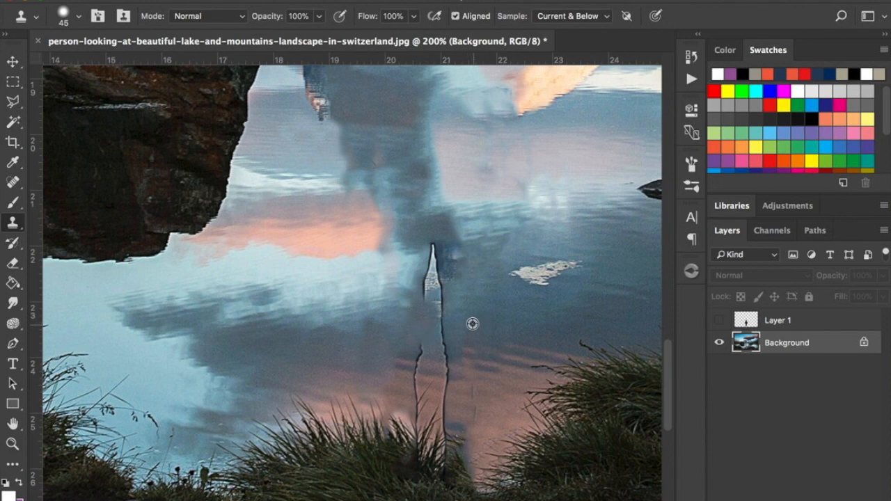
left_click(475, 301, "alt")
left_click_drag(433, 301, 427, 300)
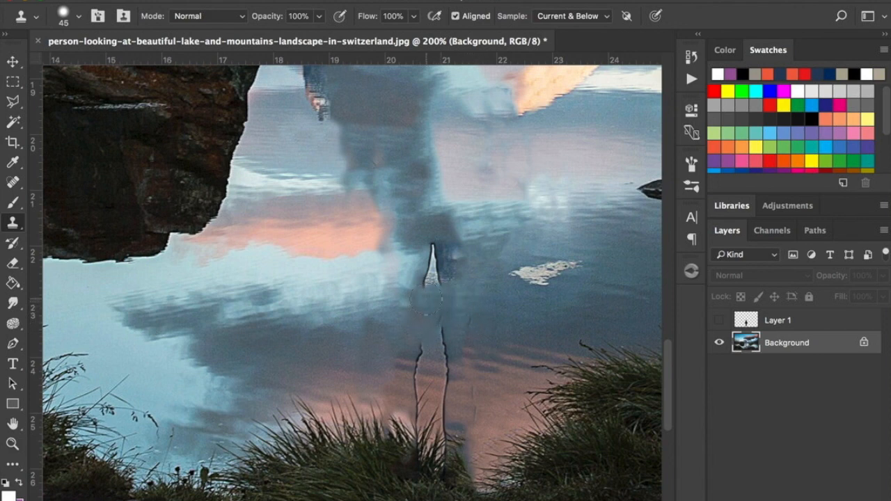
mouse_move(403, 271)
left_mouse_down()
mouse_move(461, 252)
mouse_move(436, 250)
mouse_move(462, 269)
mouse_move(422, 277)
left_mouse_up()
left_click(461, 252, "alt")
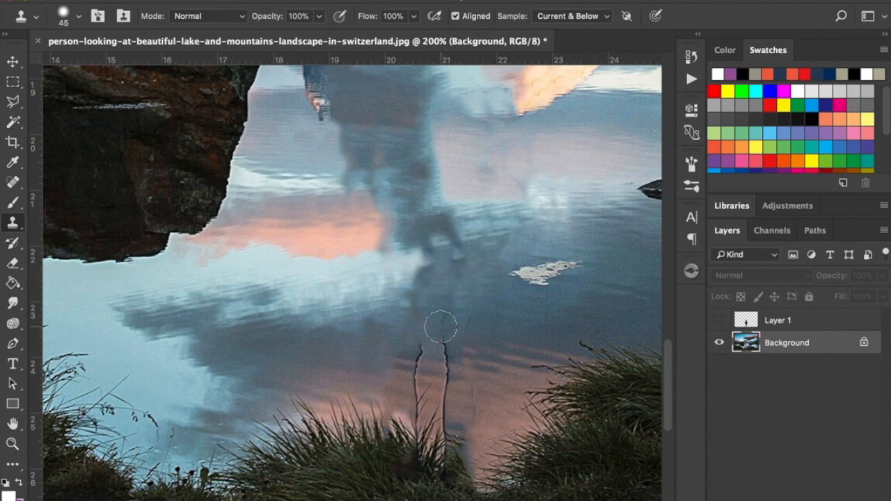
Clone neighbouring water over the inner outline of the right leg, from the knee down towards the grass.
left_click(466, 326, "alt")
left_click(445, 326)
left_click(465, 327, "alt")
left_click(448, 343)
left_click(471, 358, "alt")
left_click_drag(448, 363, 444, 385)
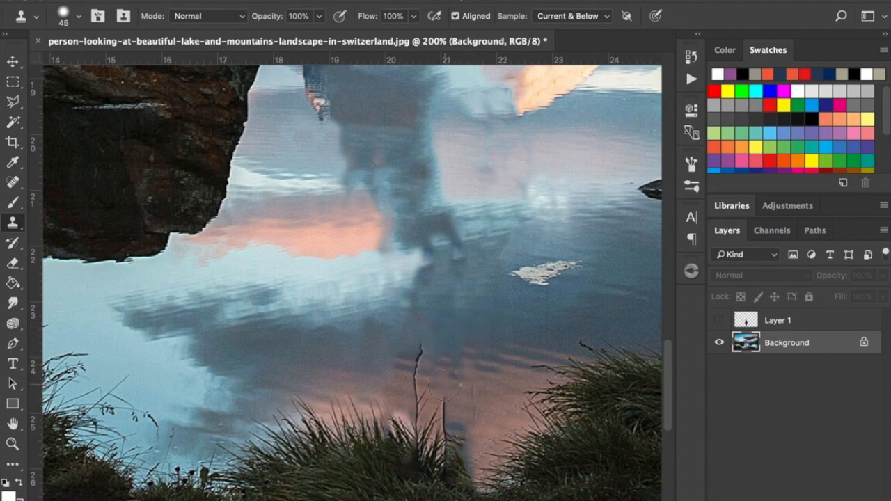
left_click(476, 374, "alt")
left_click(449, 404)
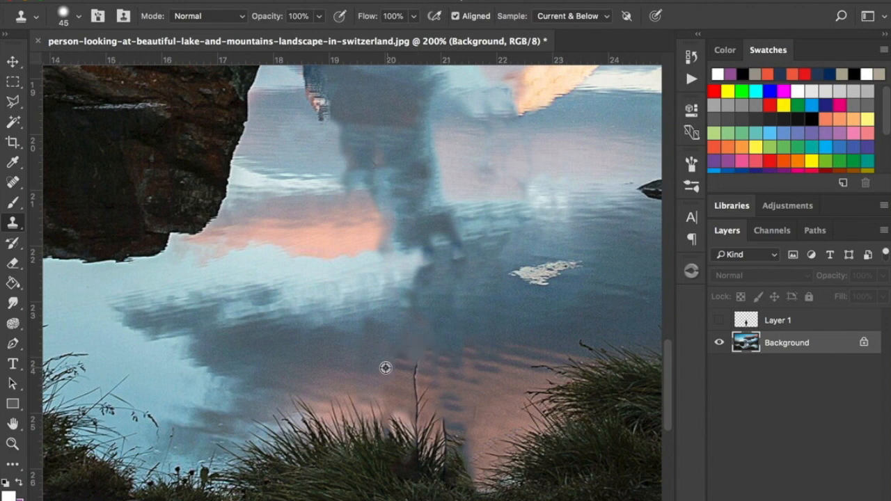
Clone pink reflection over the remaining inner outline of the left lower leg, down to the grass.
left_click(418, 371)
left_click(397, 380, "alt")
left_click(417, 392)
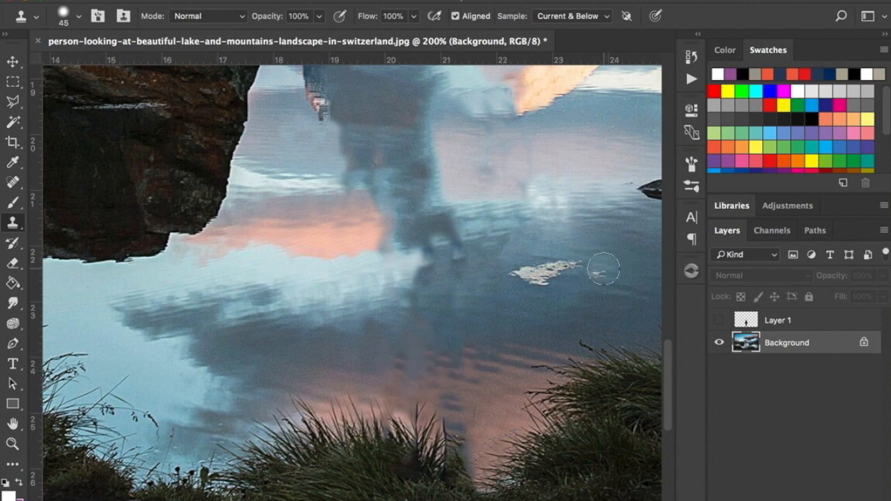
Examine the retouched lake background at reduced magnification for leftover traces of the man.
key("z")
left_click(560, 273, "alt")
left_click(550, 275, "alt")
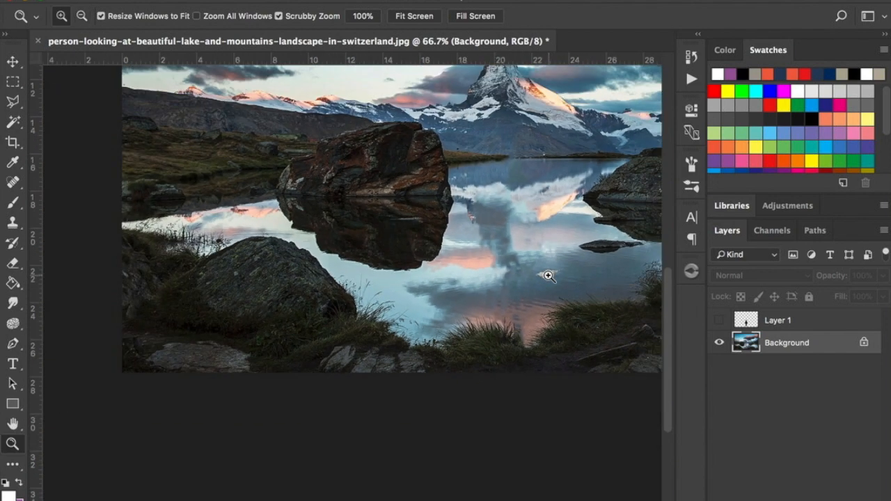
scroll(548, 275, "up", 1)
scroll(550, 282, "right", 6)
scroll(550, 281, "up", 1)
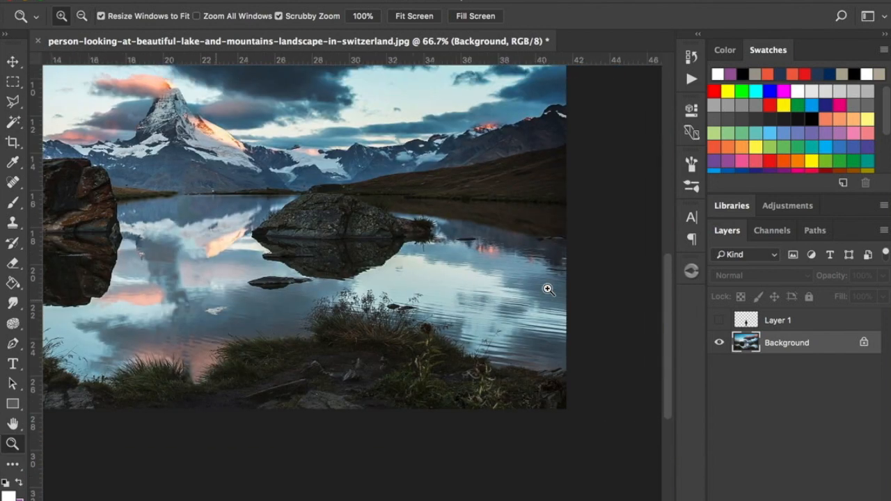
scroll(547, 288, "left", 3)
scroll(552, 289, "up", 1)
scroll(551, 289, "left", 1)
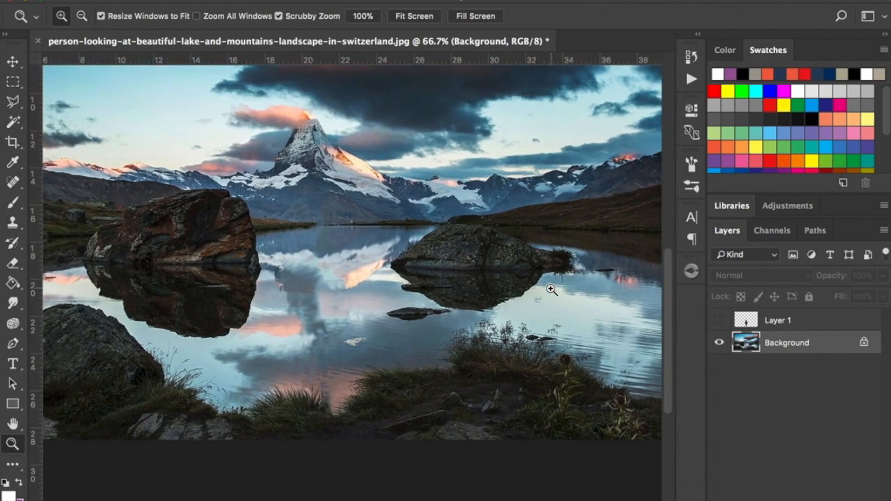
Make Layer 1 with the man visible again and view the whole image.
left_click(718, 321)
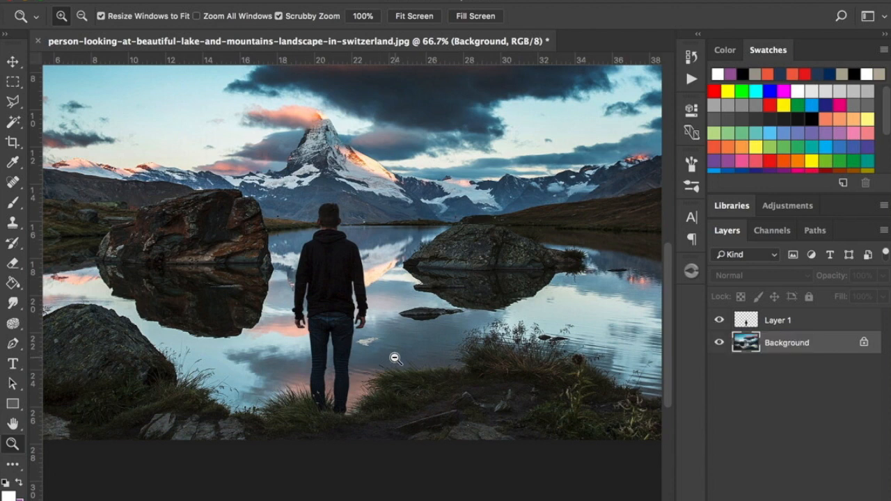
left_click(423, 340, "alt")
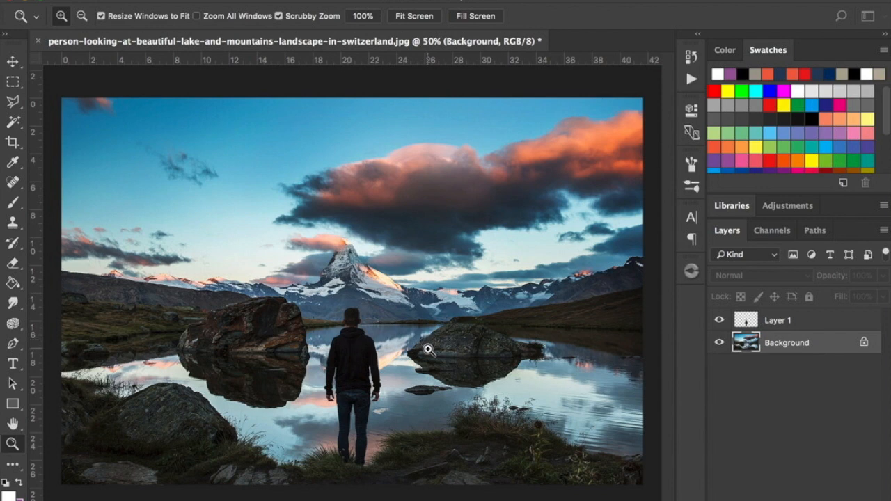
left_click(427, 371, "alt")
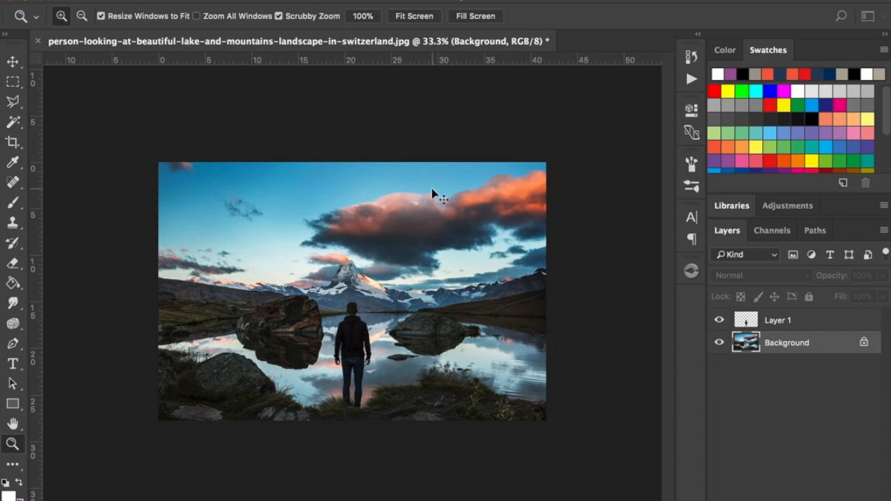
Start a new document and set its size to 1920 pixels wide by 1080 pixels high.
key("super+n")
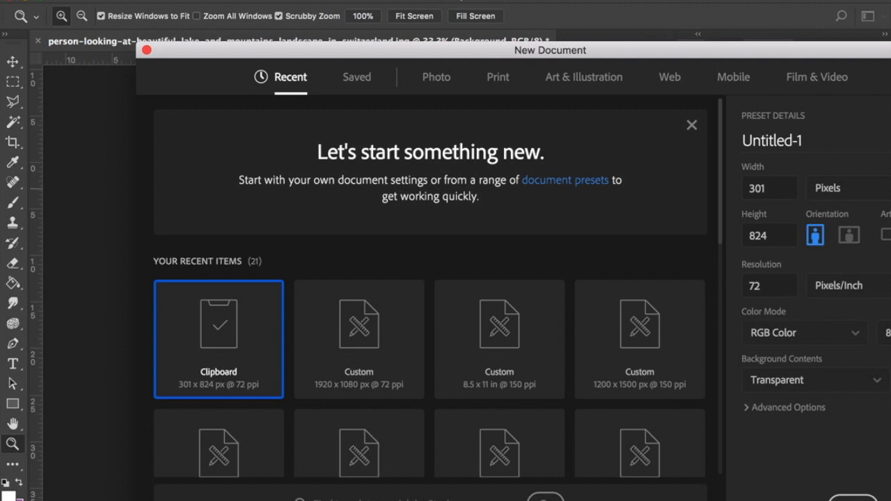
left_click_drag(785, 57, 680, 5)
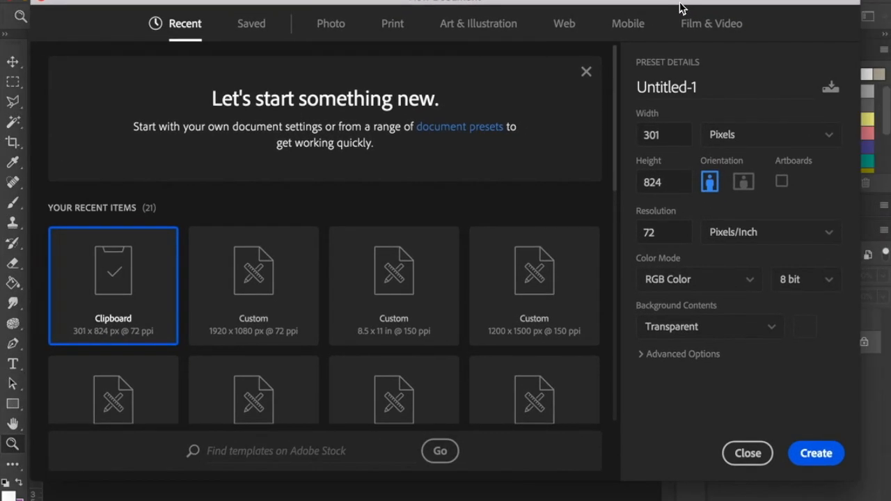
left_click(667, 138)
double_click(662, 133)
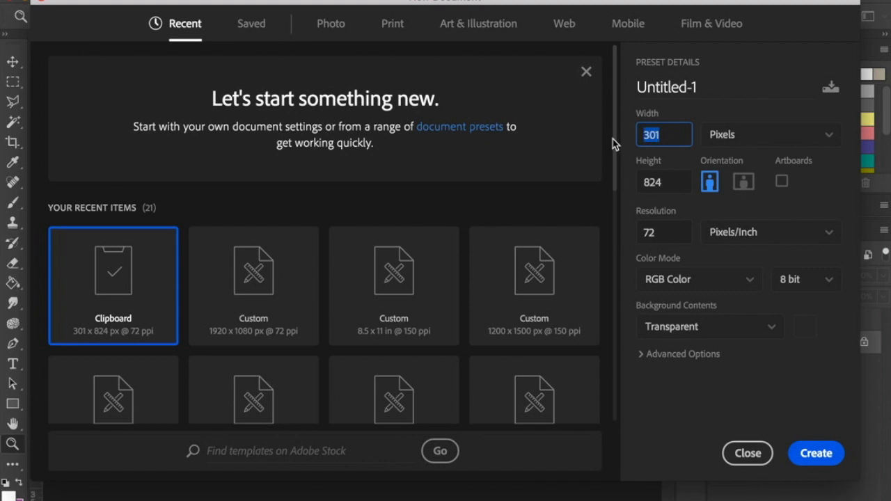
type("1920")
left_click(672, 195)
left_click_drag(657, 191, 595, 193)
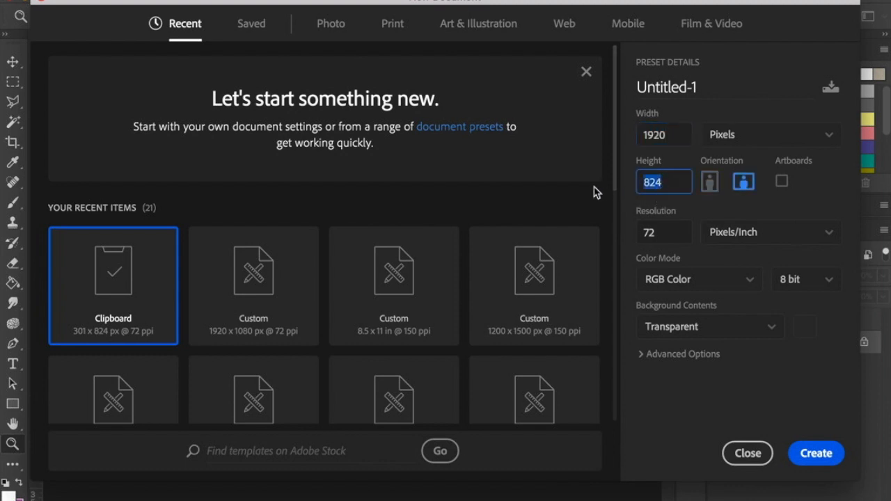
type("1080")
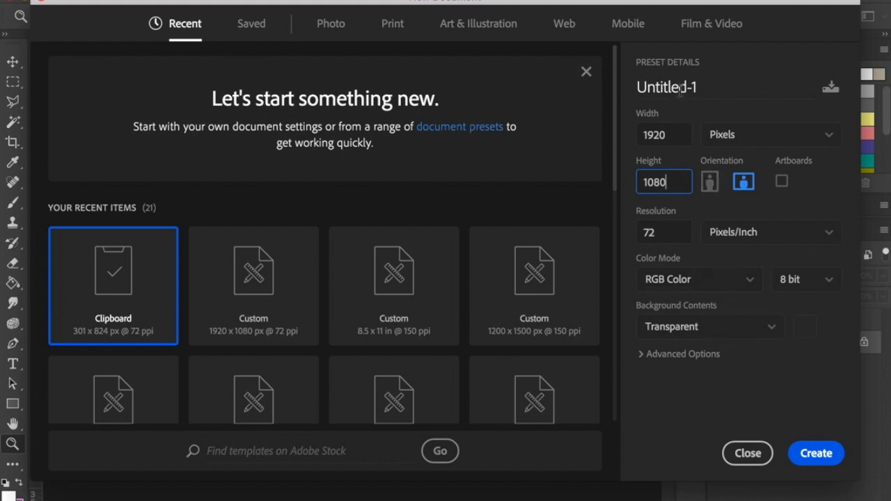
Name the new document Parallax and create it.
left_click(709, 79)
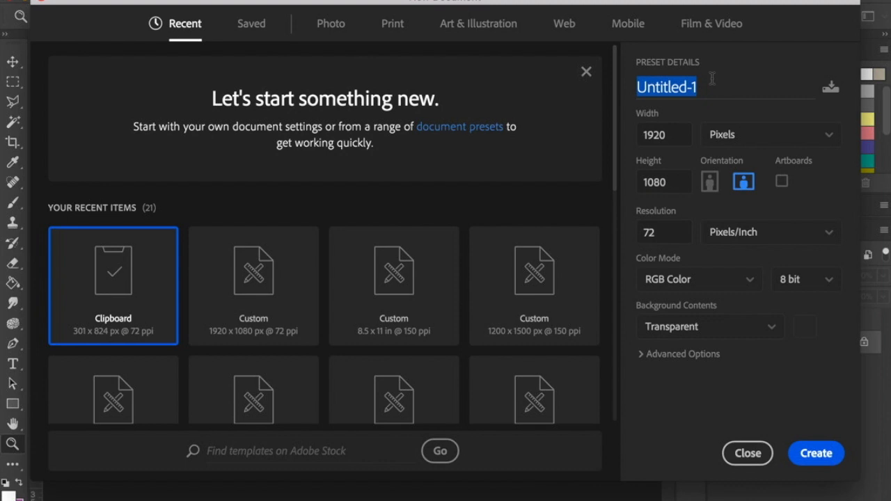
type("Par")
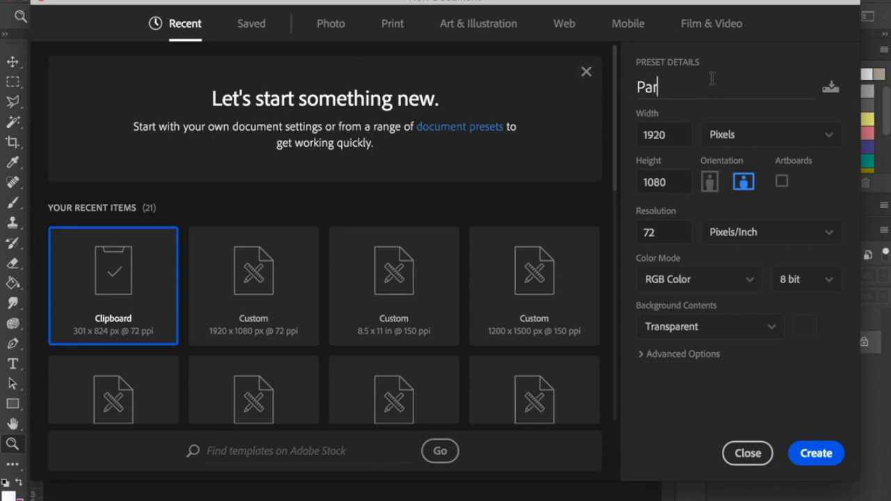
type("allax")
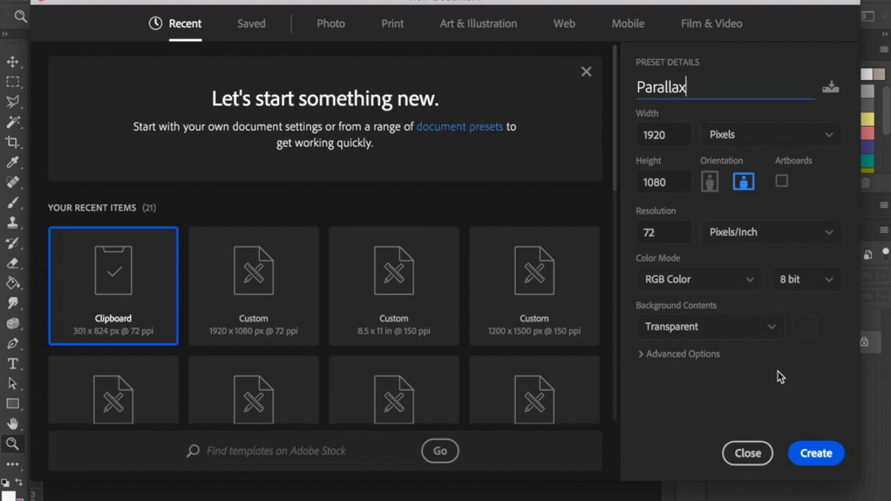
left_click(814, 454)
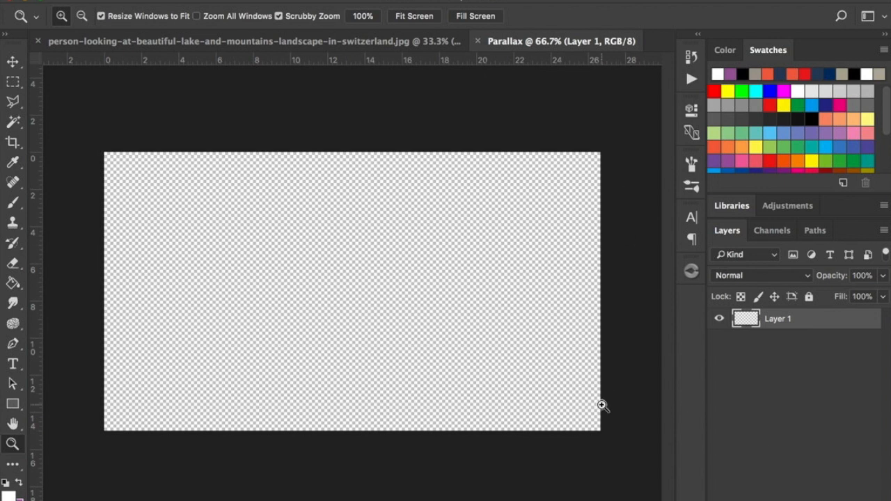
Return to the lake photo and turn its locked Background into the regular layer Layer 0.
left_click(147, 43)
left_click(12, 61)
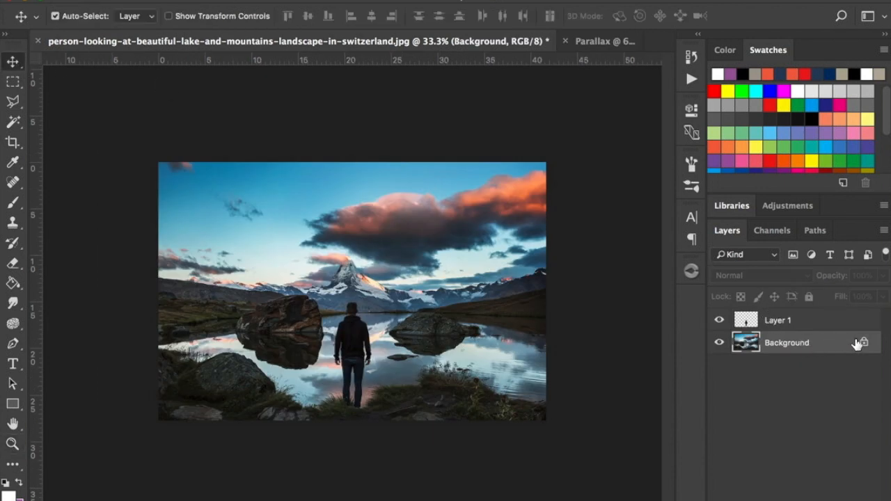
double_click(802, 345)
left_click(685, 255)
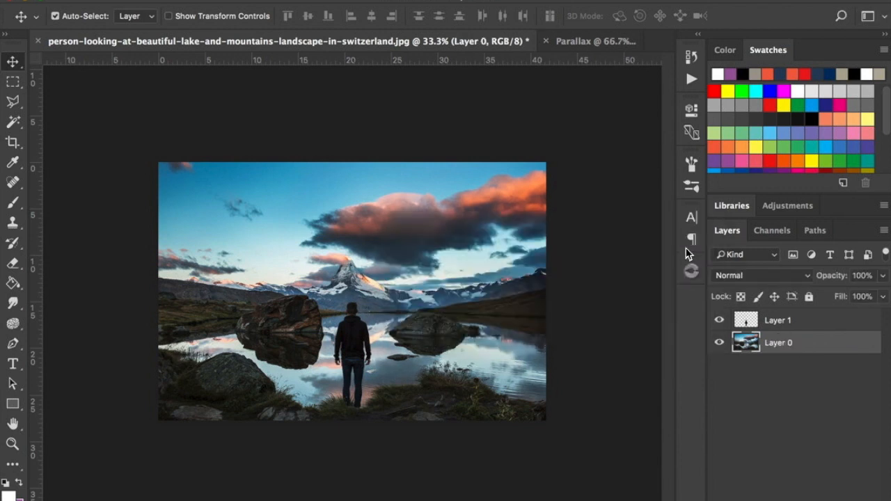
Copy Layer 1 and Layer 0 together into the Parallax document, placing them so the mountain peak and most of the man are in frame.
left_click(791, 323, "shift")
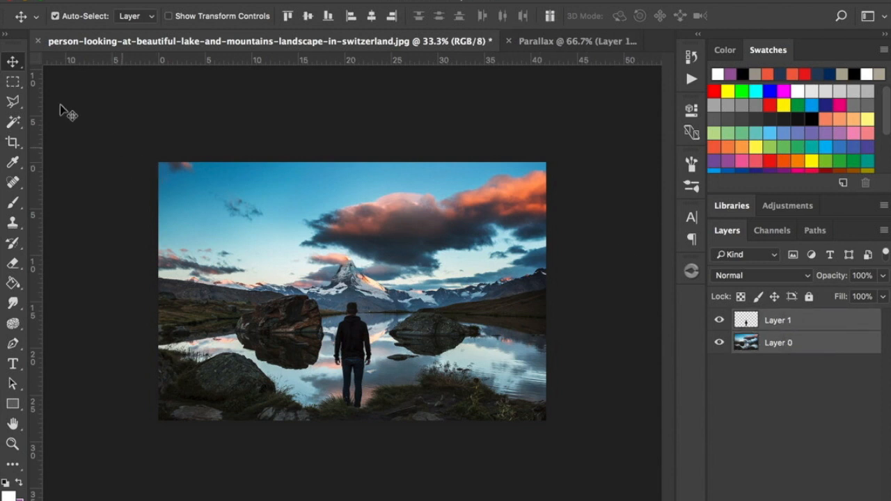
left_click_drag(330, 235, 258, 222)
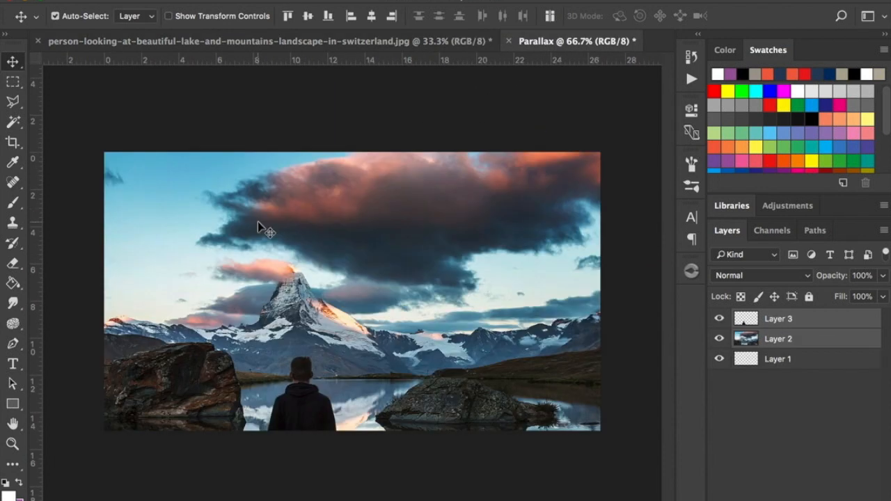
left_click_drag(234, 309, 277, 230)
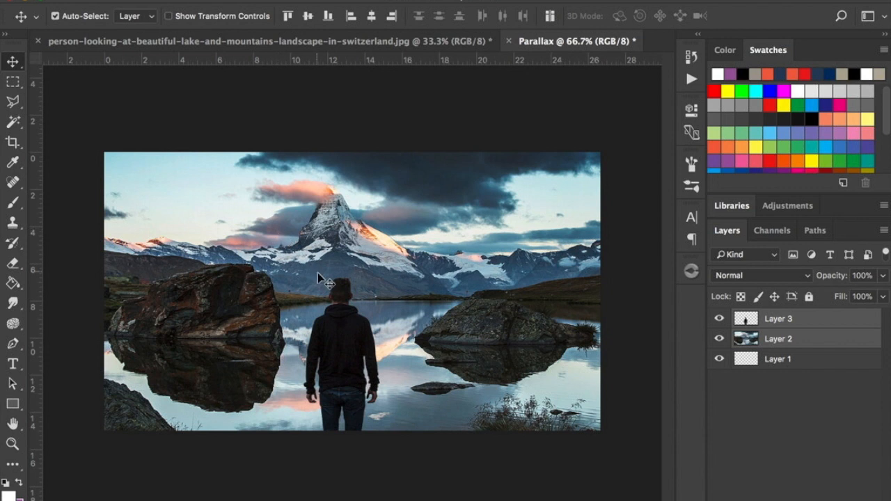
mouse_move(352, 324)
left_mouse_down()
mouse_move(341, 304)
mouse_move(352, 309)
left_mouse_up()
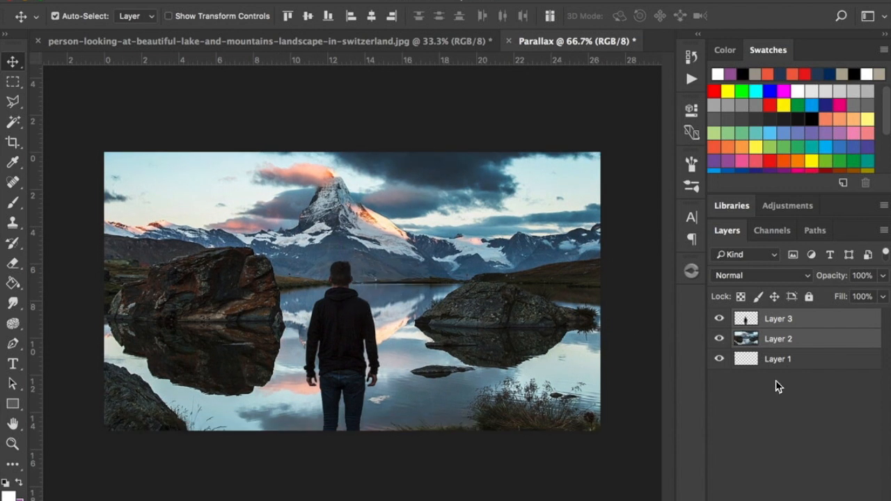
Convert Layer 3 and Layer 2 each into its own smart object.
left_click(802, 406)
left_click(787, 320)
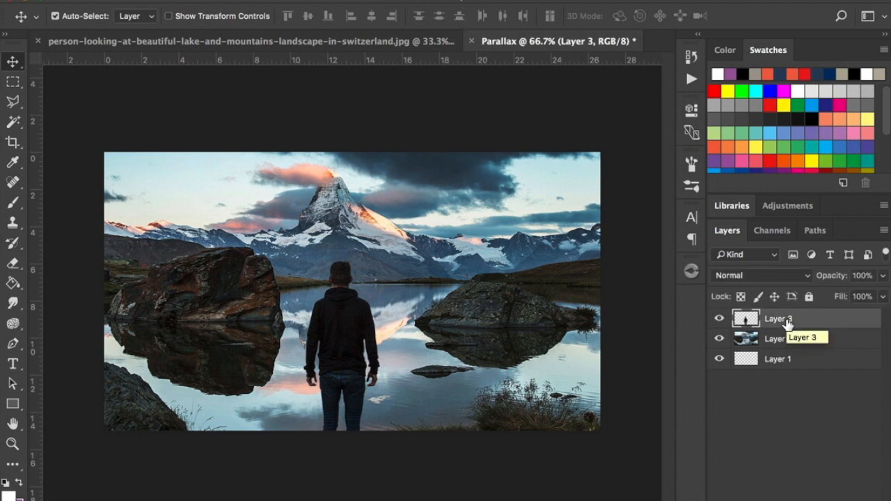
right_click(786, 320)
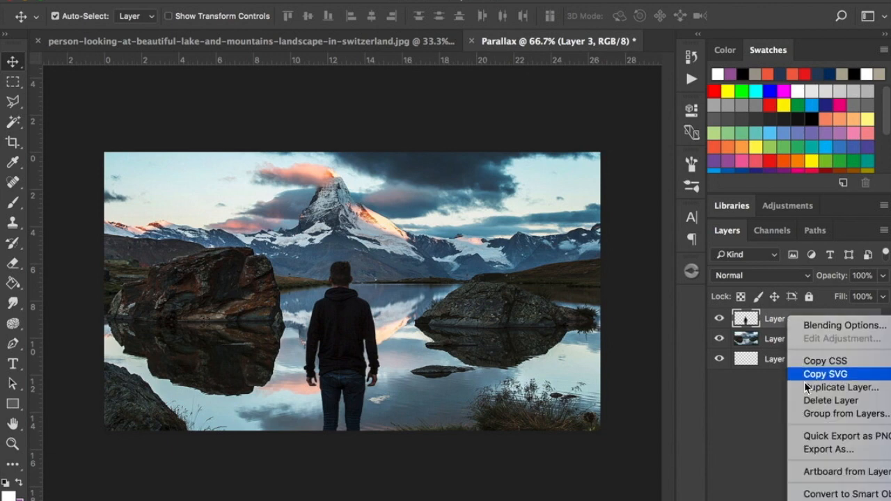
scroll(807, 390, "down", 3)
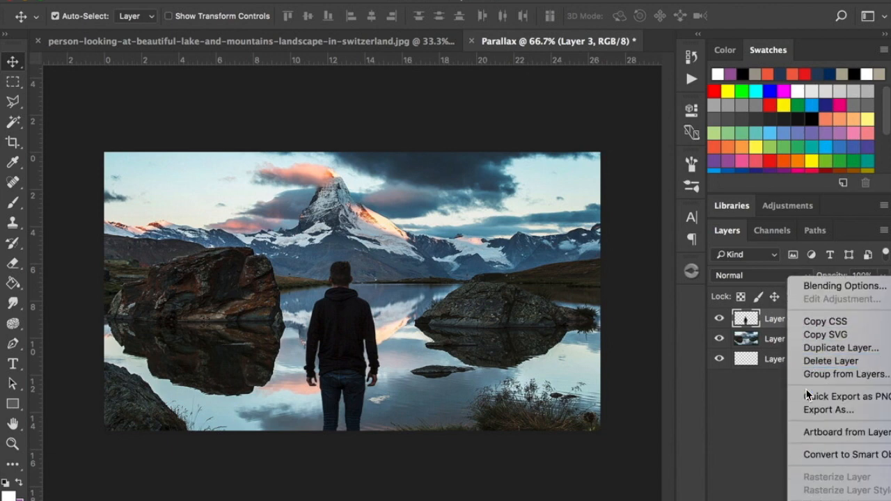
left_click(831, 454)
left_click(799, 341)
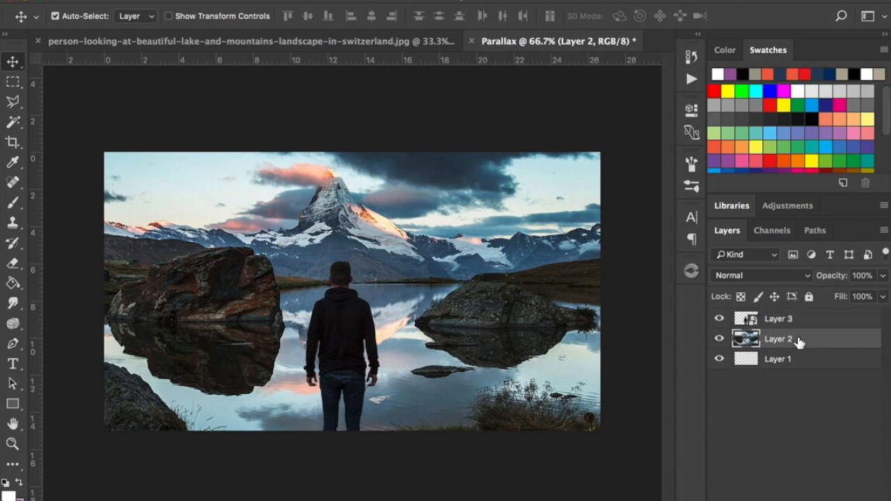
right_click(799, 341)
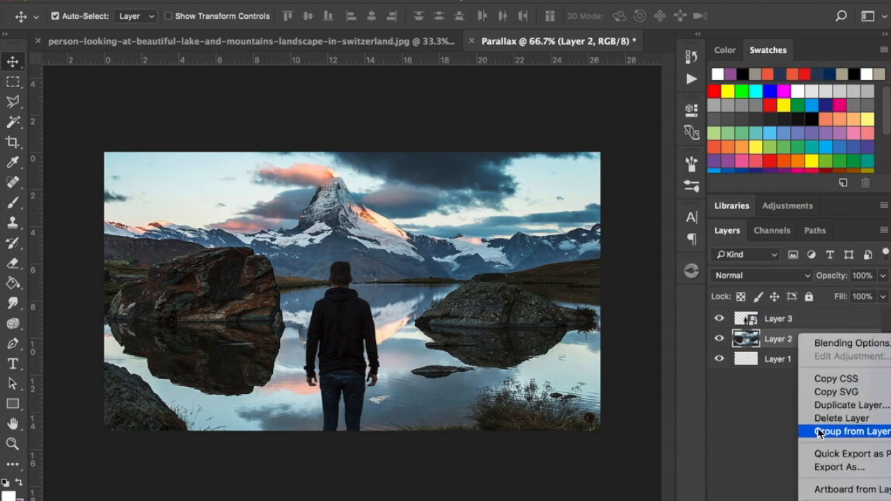
left_click(819, 500)
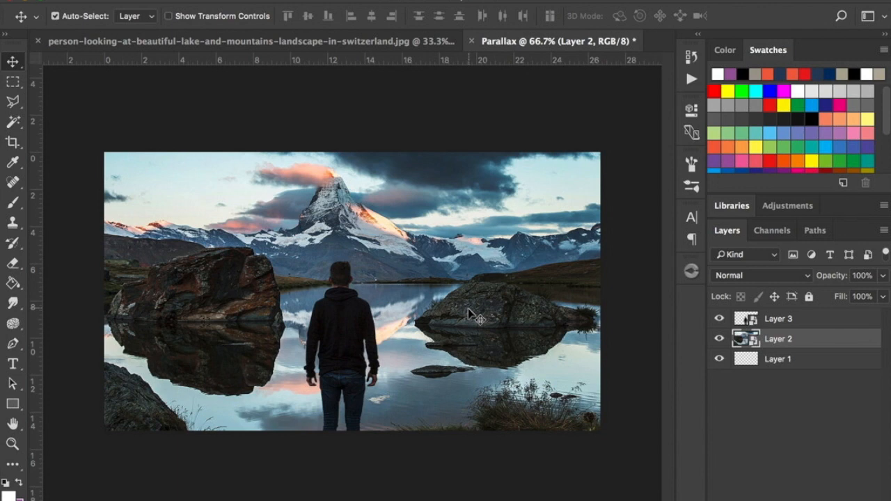
Scale Layer 3 and Layer 2 together to about 79.7% and centre them on the canvas at about X 960, Y 540.5 px.
key("z")
left_click(370, 370, "alt")
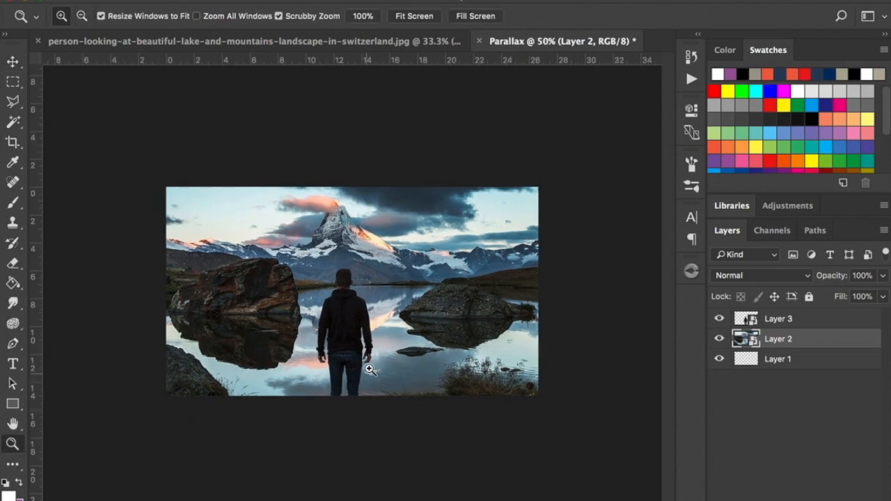
left_click(12, 62)
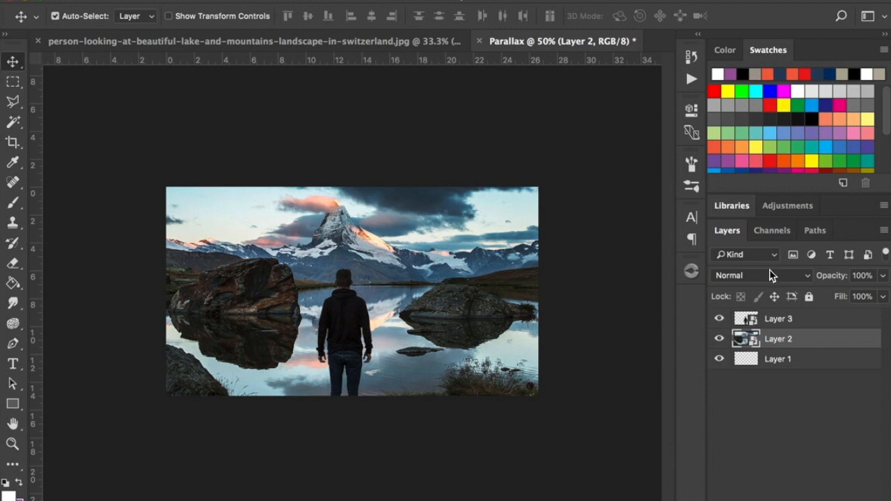
left_click(815, 320, "shift")
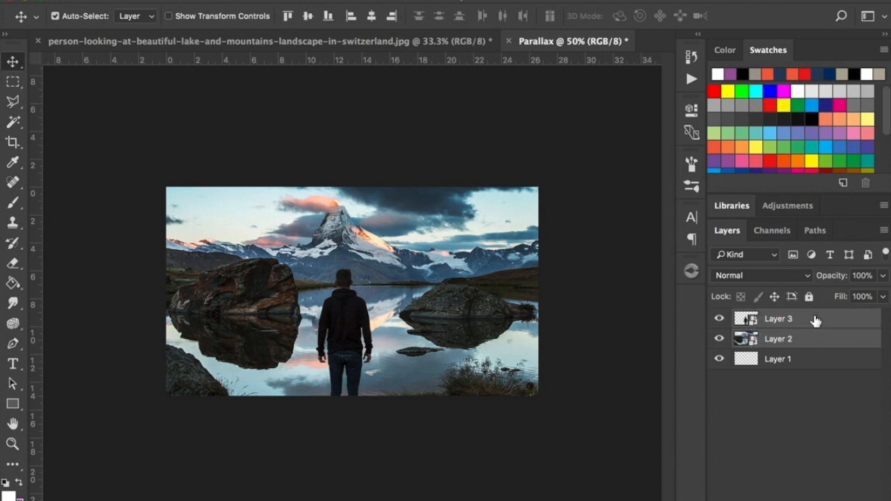
key("super")
key("super+t")
left_click_drag(564, 203, 573, 243)
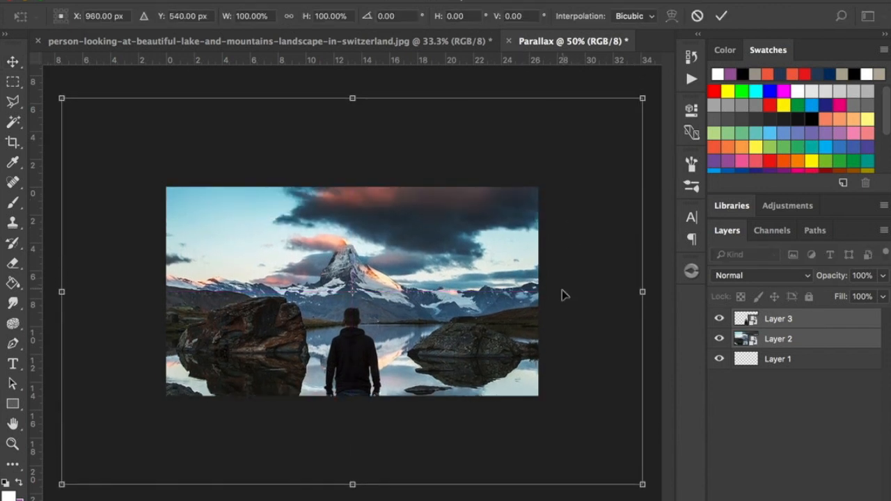
left_click_drag(562, 293, 563, 273)
left_click_drag(641, 462, 595, 431)
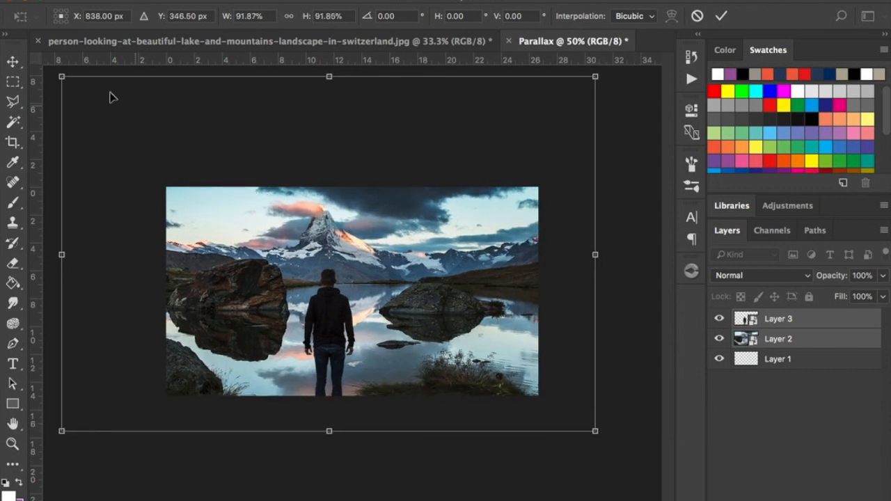
left_click_drag(62, 77, 121, 141)
left_click_drag(391, 246, 379, 248)
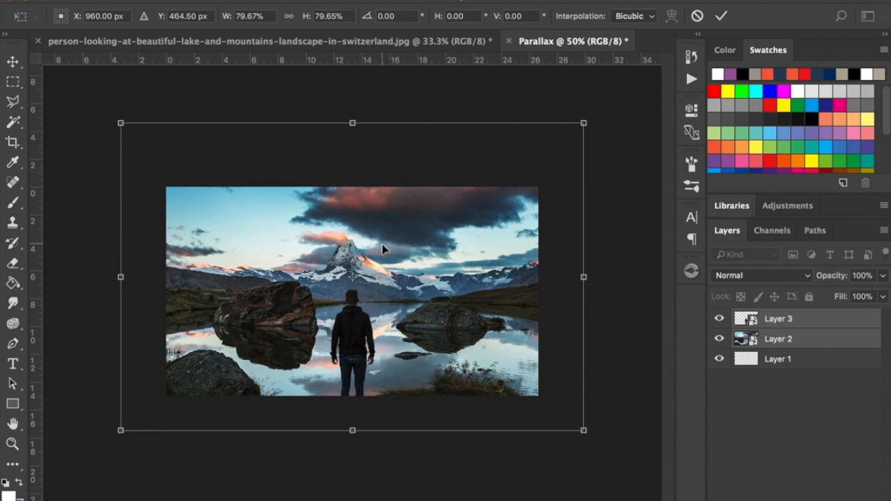
left_click_drag(387, 258, 386, 277)
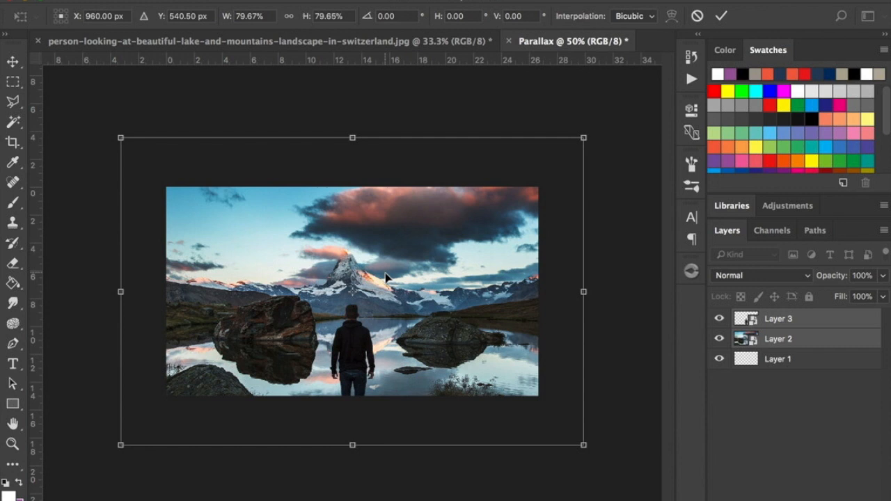
key("Return")
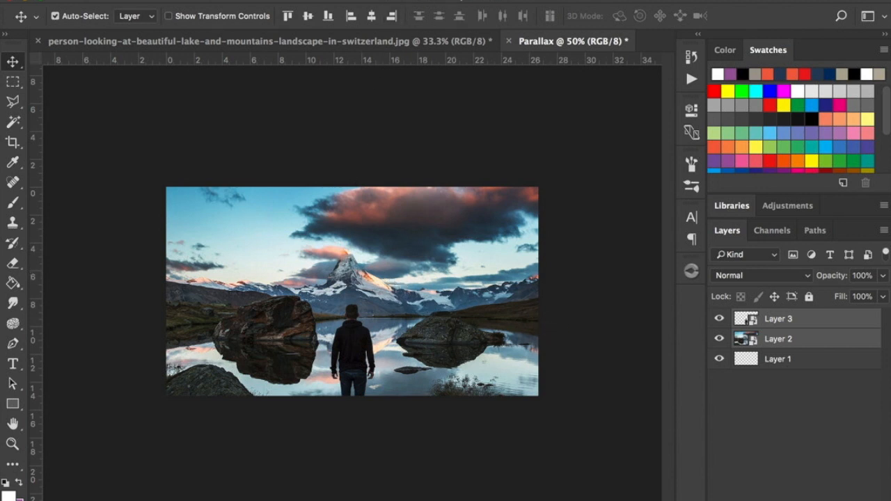
Show the Timeline and create a video timeline for the Parallax document.
left_click(416, 3)
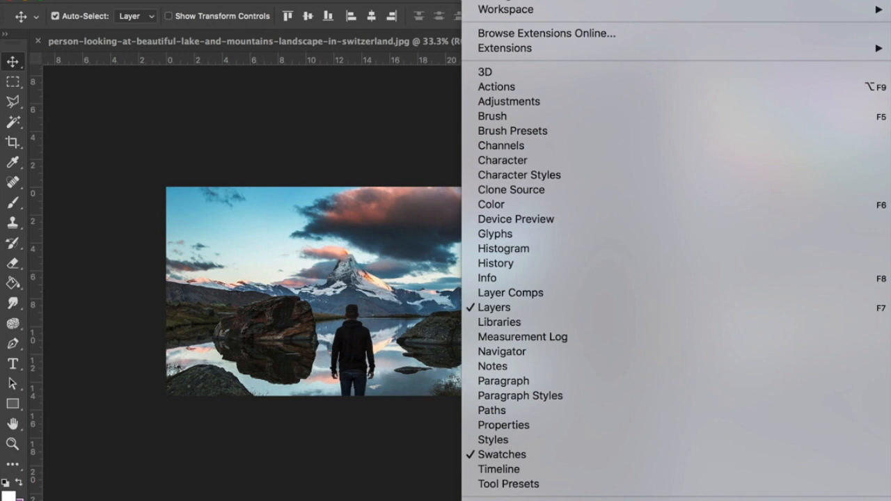
left_click(556, 478)
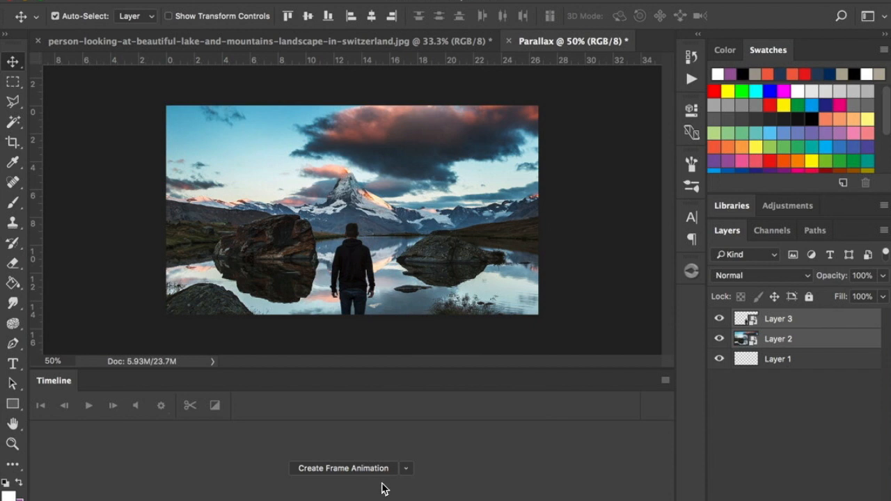
left_click(408, 469)
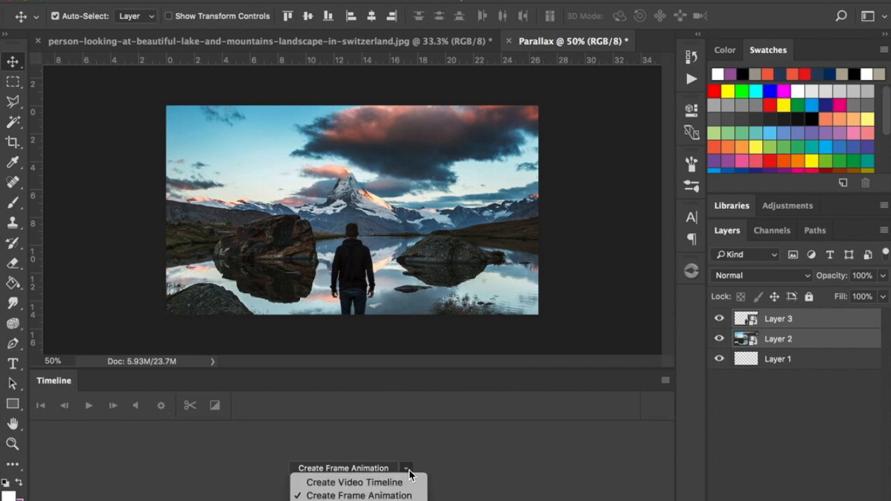
left_click(399, 483)
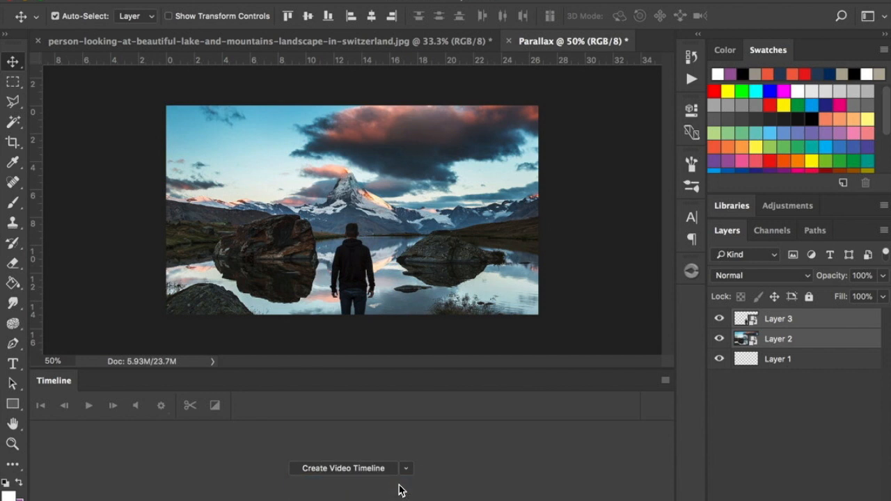
left_click(340, 469)
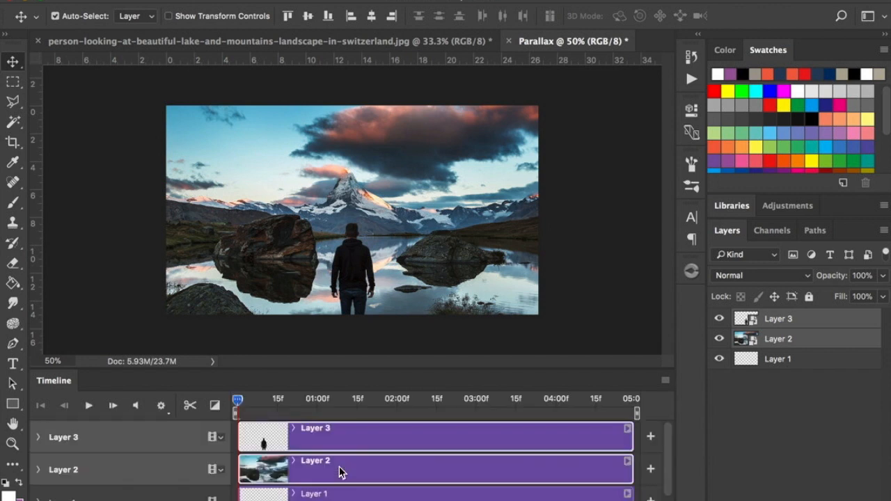
Enlarge the Timeline area until all three layer tracks and the audio track fit.
scroll(432, 441, "down", 2)
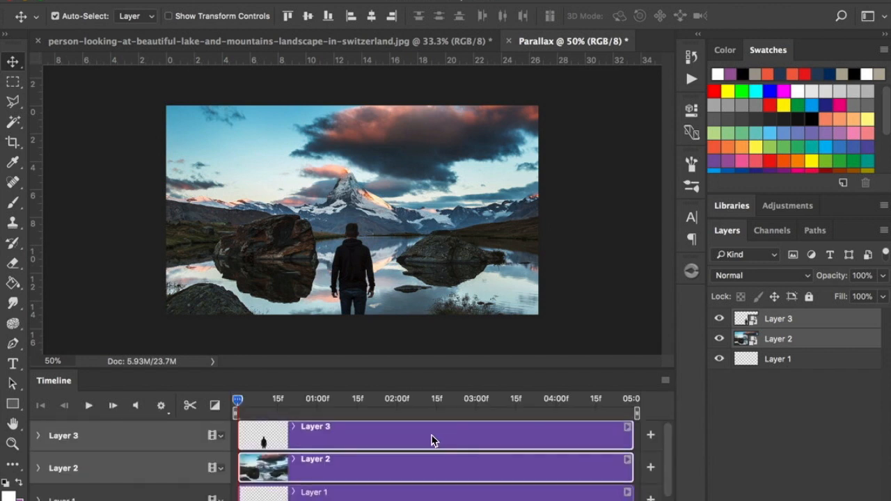
scroll(432, 440, "up", 2)
scroll(432, 440, "down", 2)
scroll(432, 440, "up", 1)
scroll(356, 465, "up", 1)
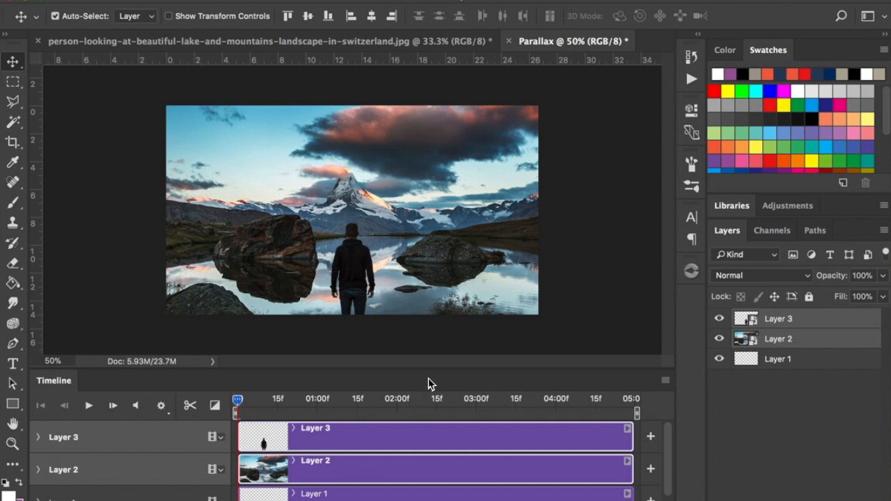
left_click_drag(434, 367, 434, 311)
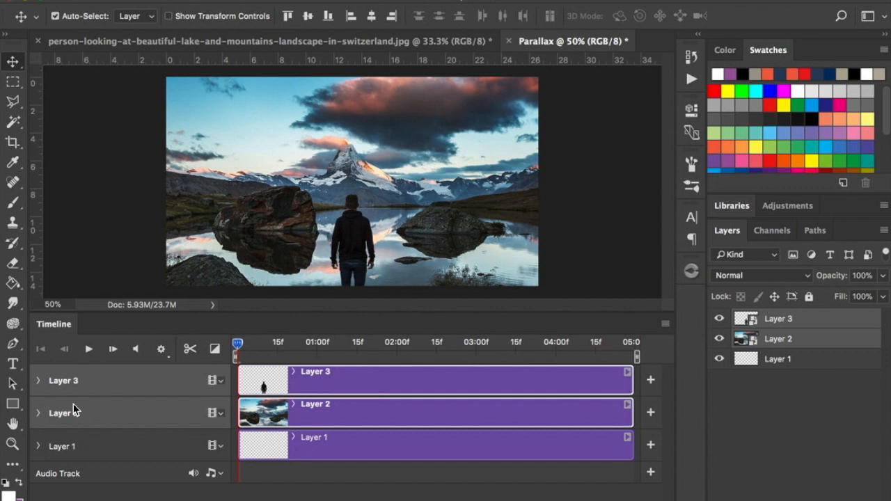
Animate Layer 3's Transform from a keyframe at the start to the man scaled down to about 67.7% at 0;00;04;29.
left_click(38, 382)
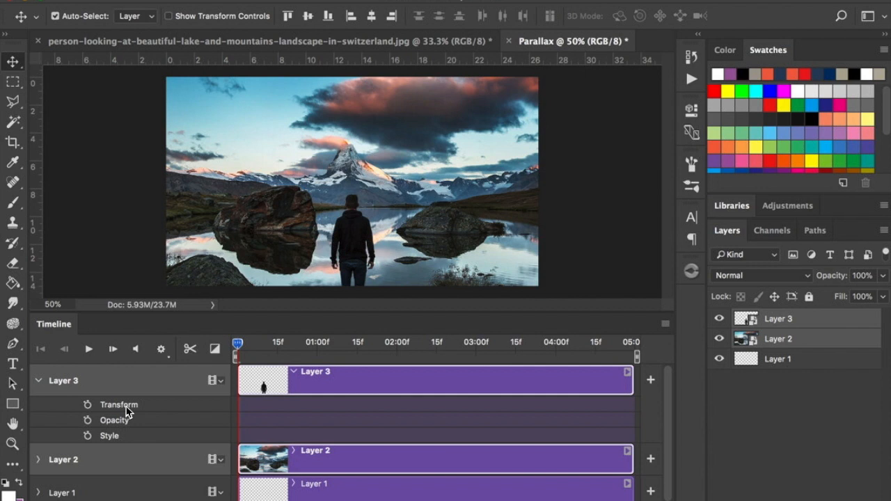
left_click(88, 405)
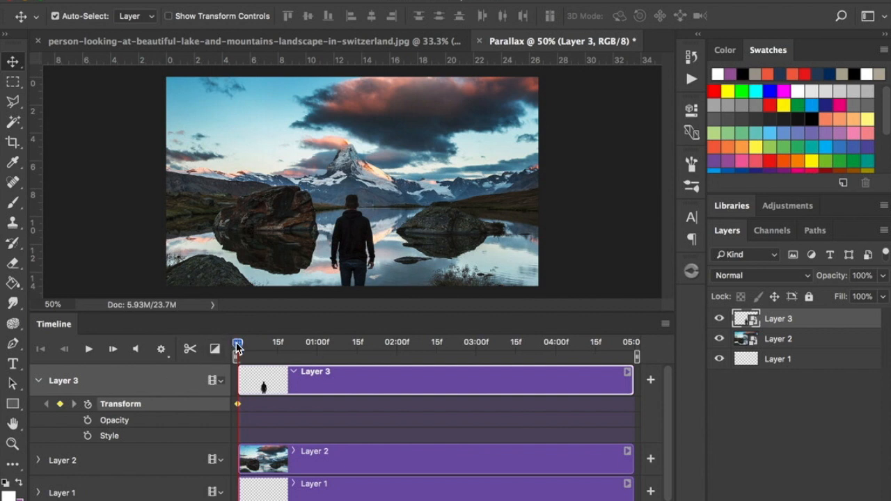
left_click_drag(237, 348, 635, 361)
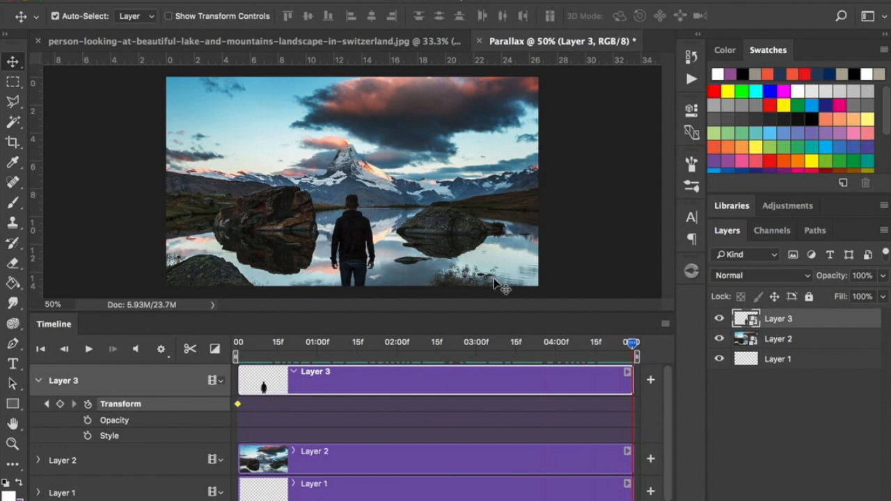
key("ctrl+t")
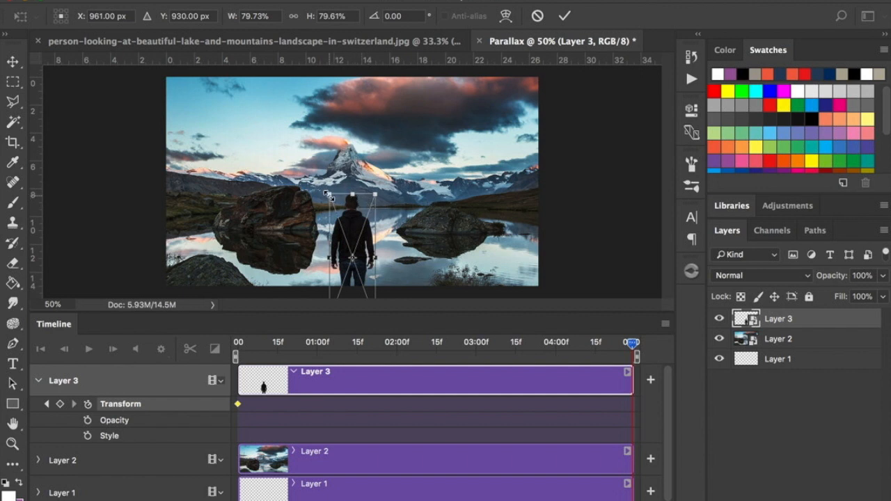
left_click_drag(327, 195, 365, 214)
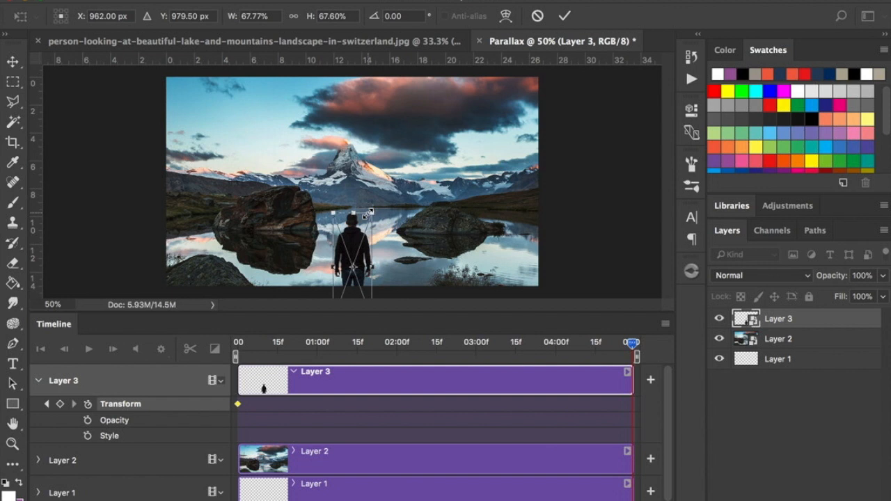
key("Return")
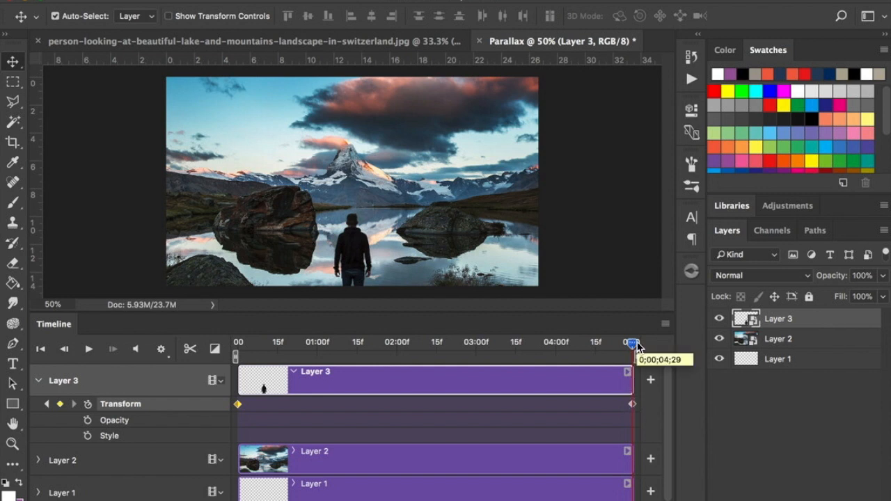
Set a Transform keyframe for Layer 2 at the very start of the timeline.
left_click_drag(632, 344, 249, 364)
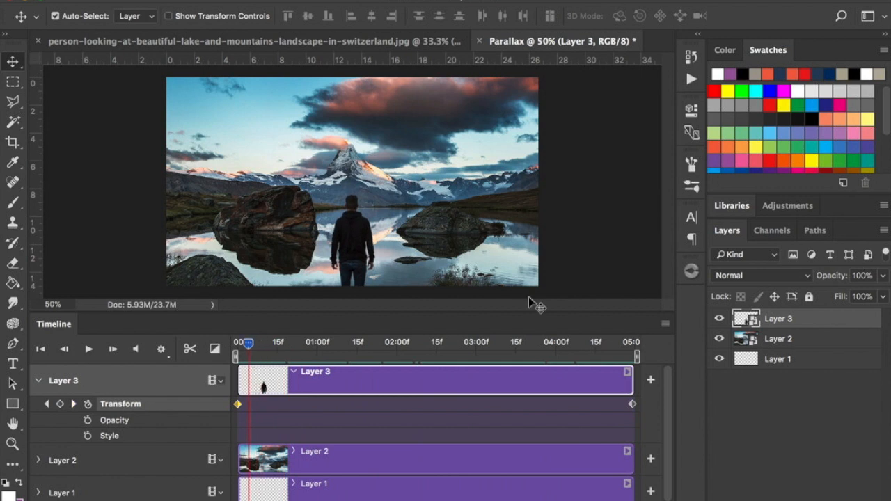
left_click(38, 380)
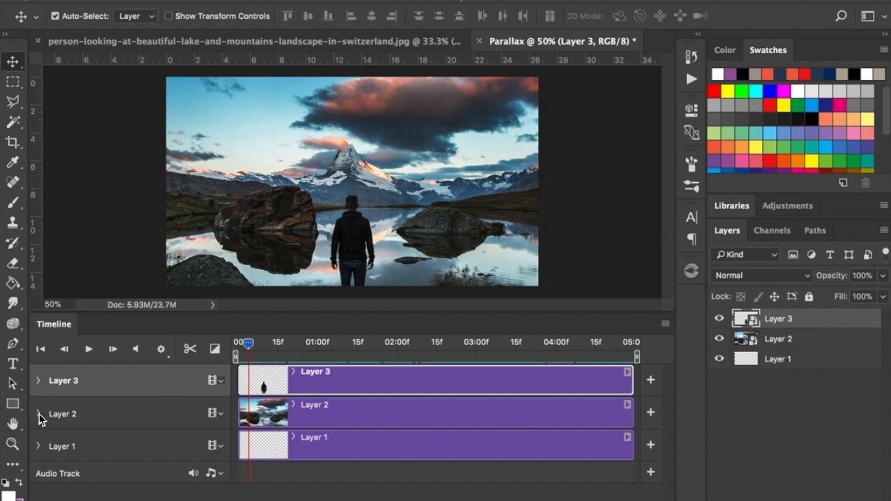
left_click(38, 414)
left_click_drag(248, 345, 235, 348)
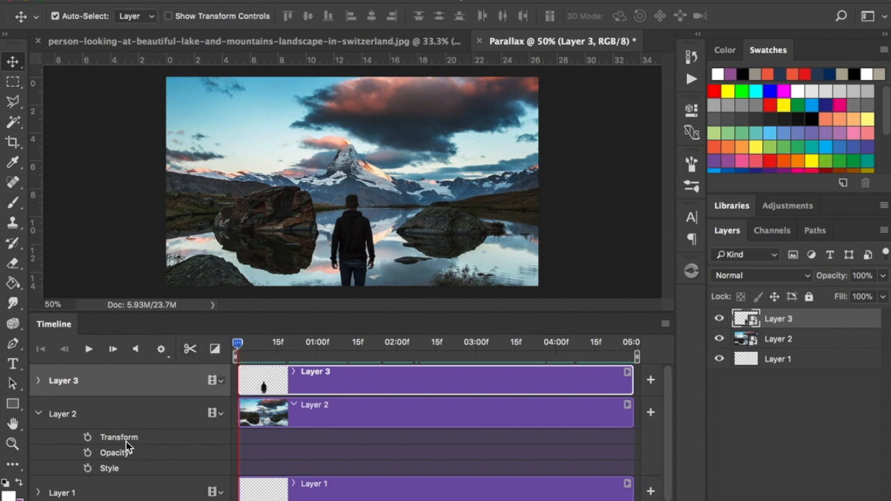
left_click(88, 440)
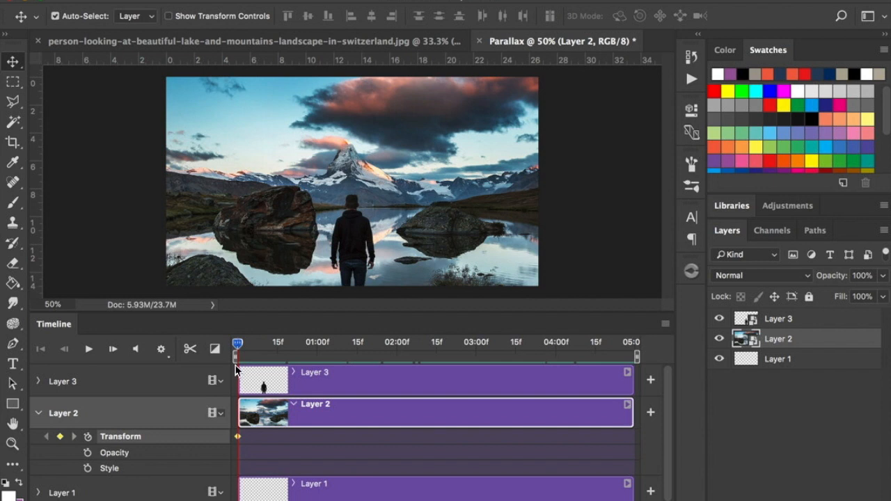
Scale Layer 2 up to about 93.7% at the end of the timeline to keyframe its Transform, and return the playhead to the start.
left_click_drag(239, 343, 638, 354)
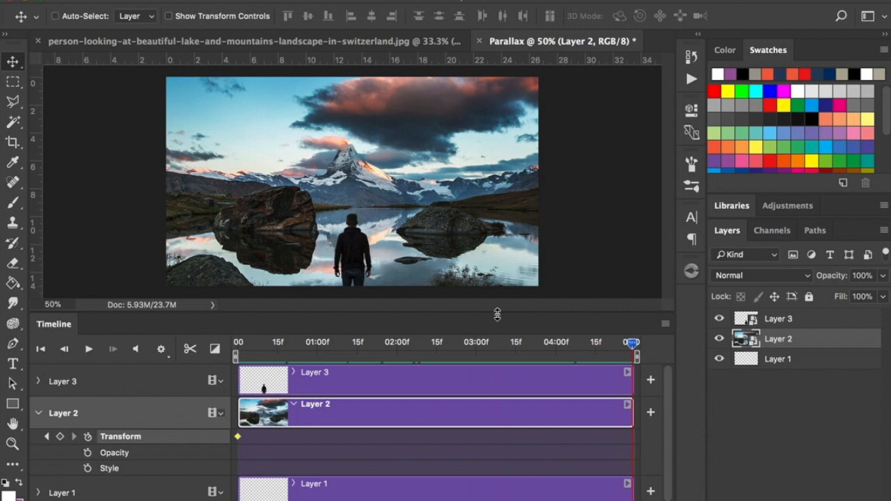
key("ctrl+t")
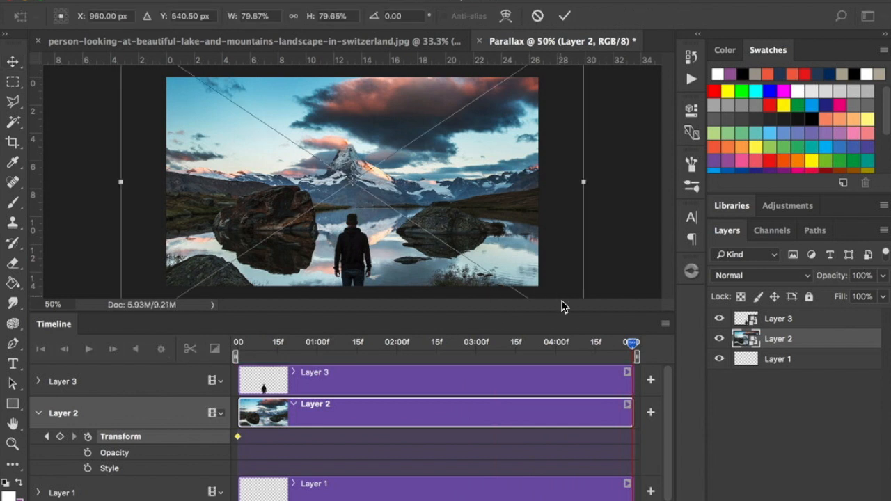
left_click_drag(561, 314, 562, 417)
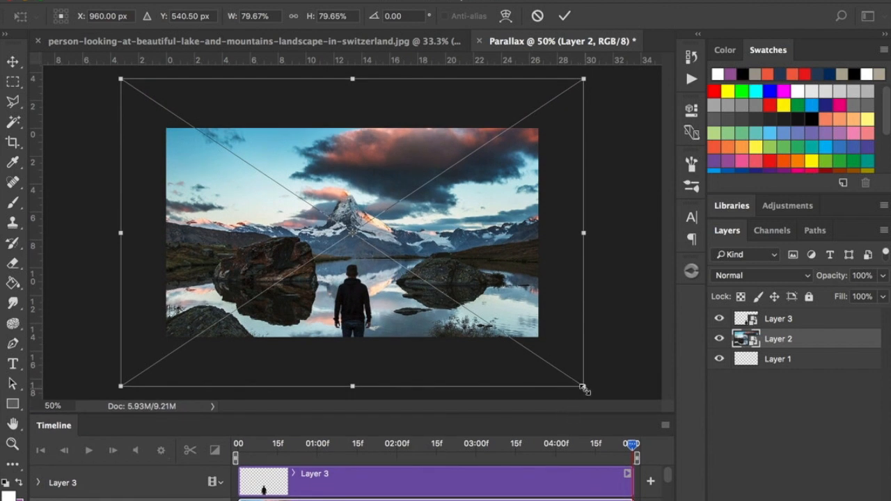
left_click_drag(583, 388, 599, 400)
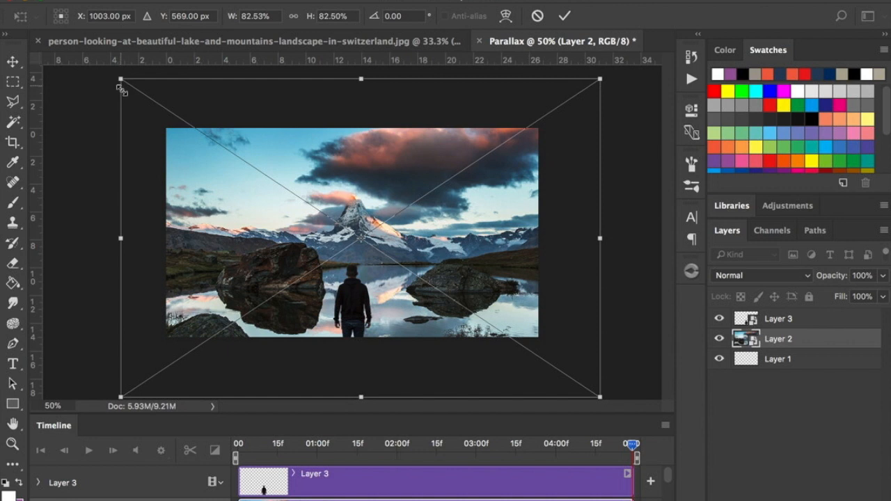
left_click_drag(121, 79, 83, 66)
left_click_drag(601, 399, 628, 416)
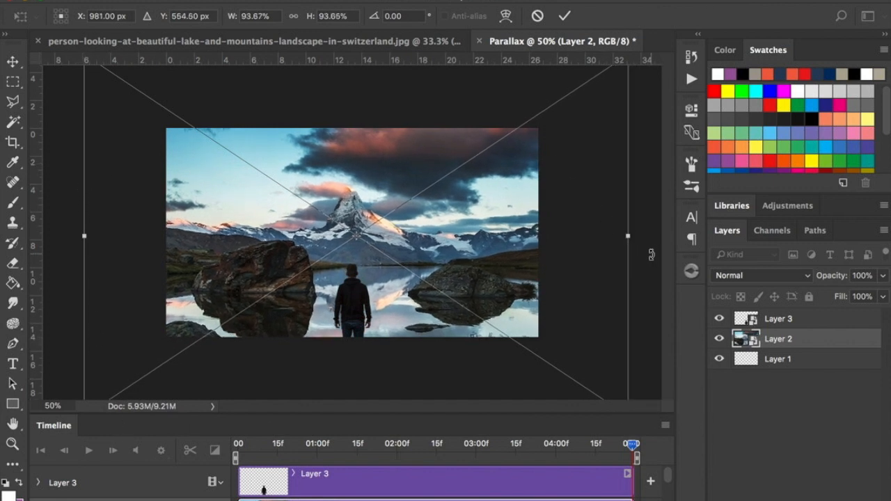
key("Return")
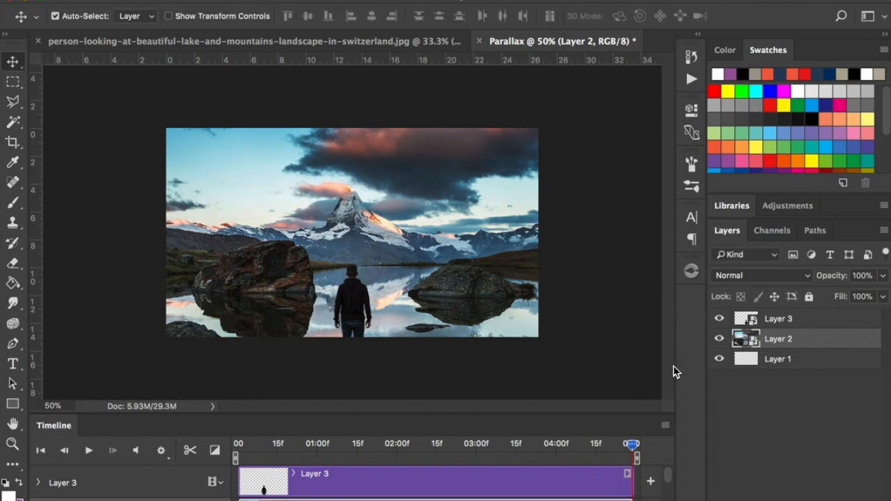
left_click_drag(634, 452, 176, 422)
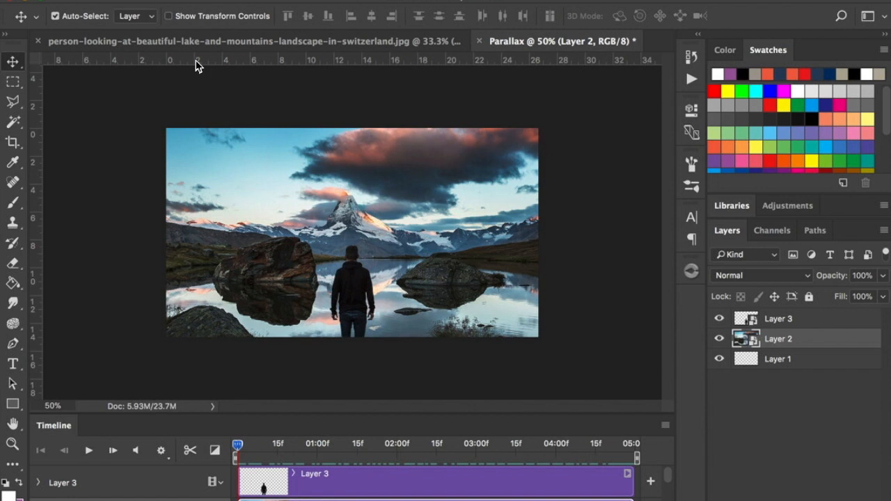
Set up a video render of the document, with a new folder named Parallax inside Downloads as its destination.
left_click(131, 1)
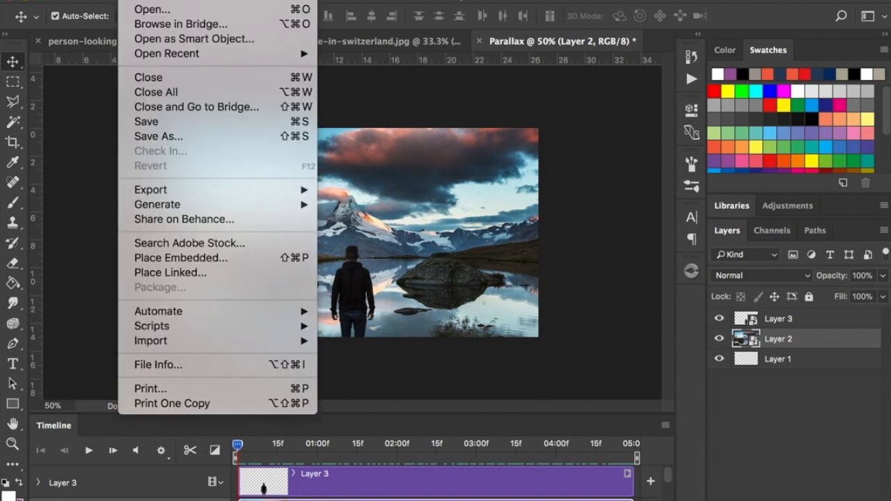
mouse_move(170, 199)
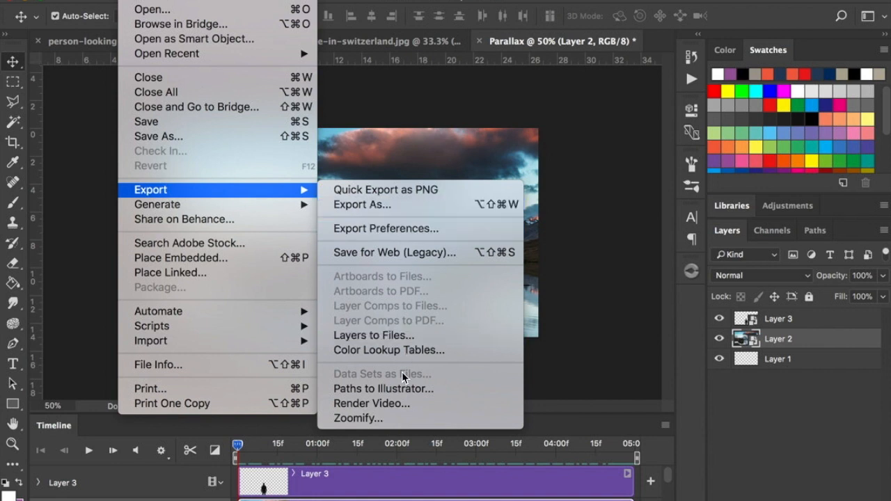
left_click(398, 411)
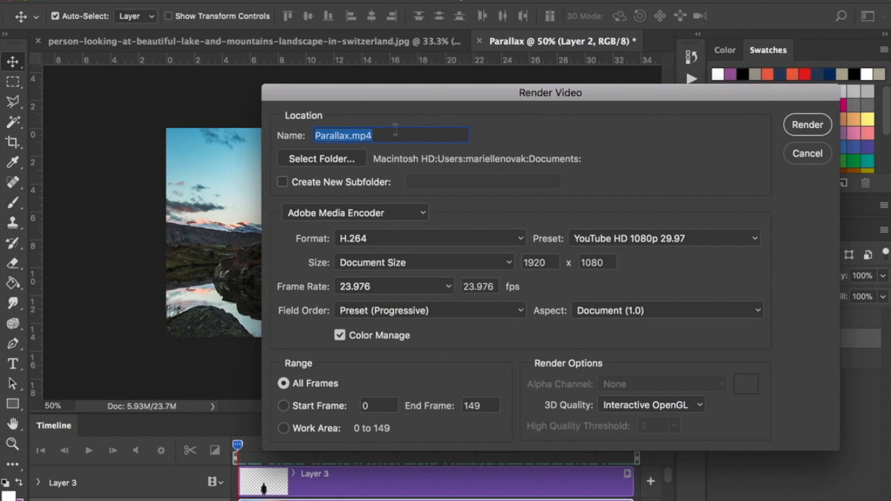
left_click(323, 159)
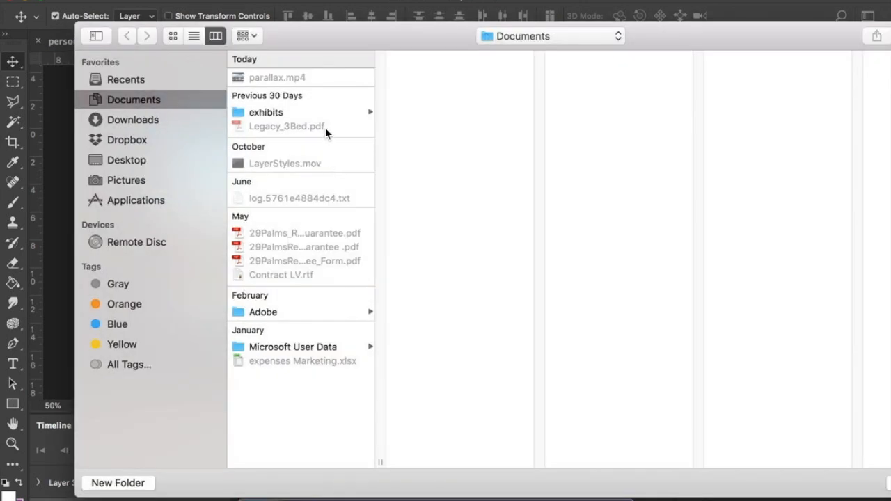
left_click(149, 125)
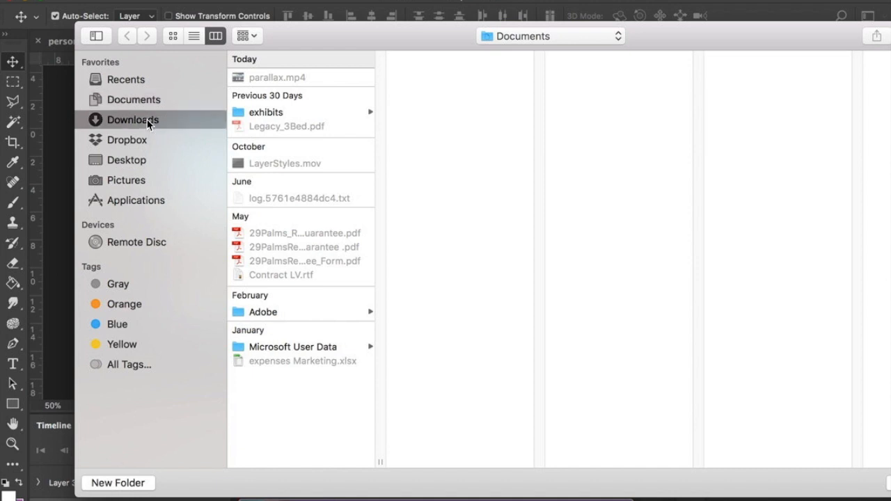
left_click(130, 480)
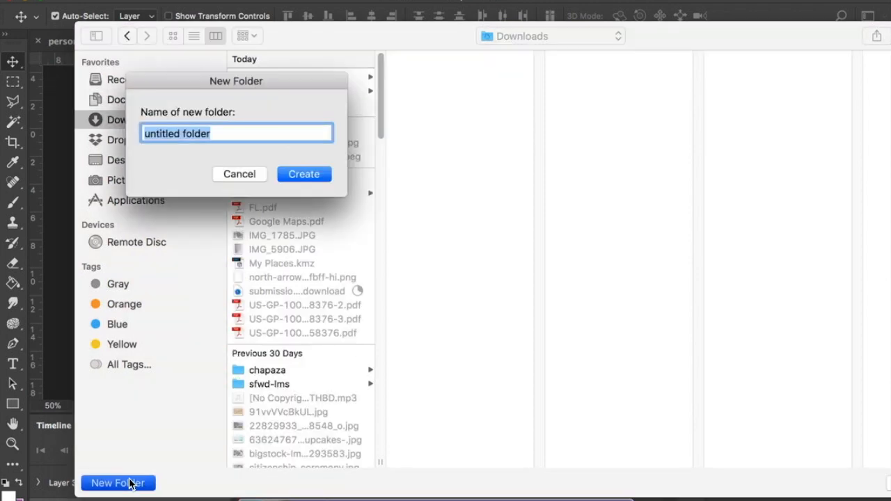
type("Parallax")
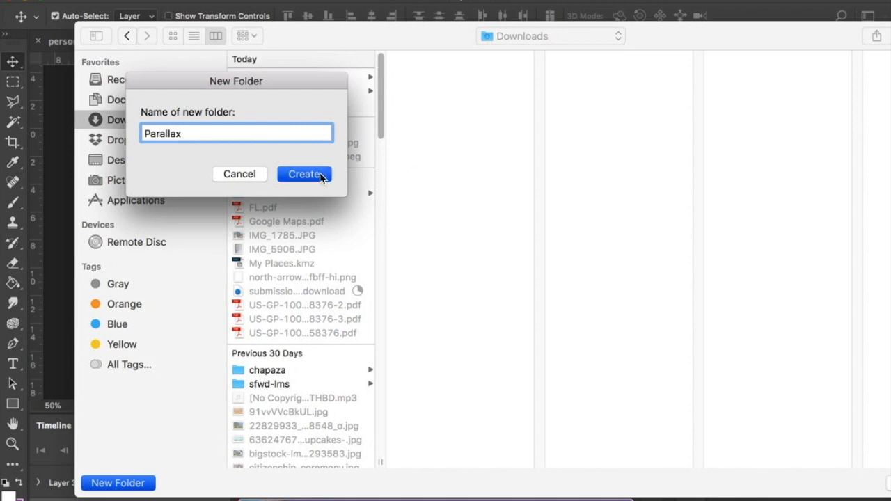
left_click(319, 172)
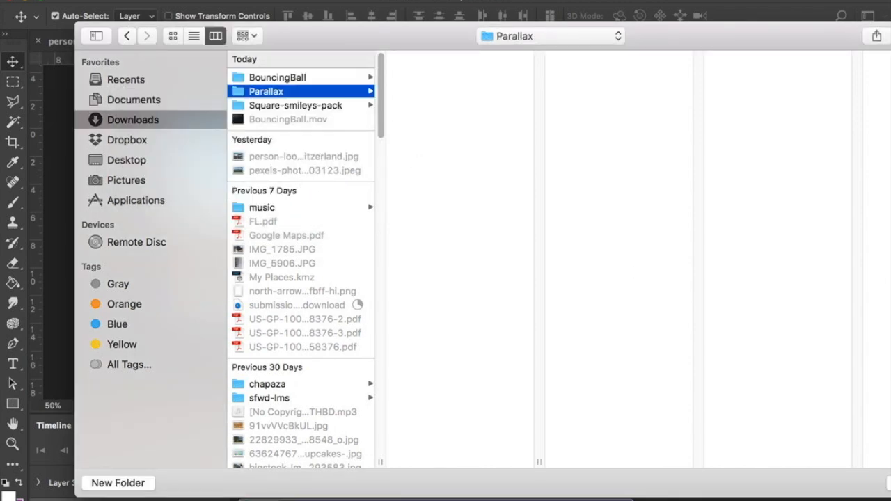
key("Return")
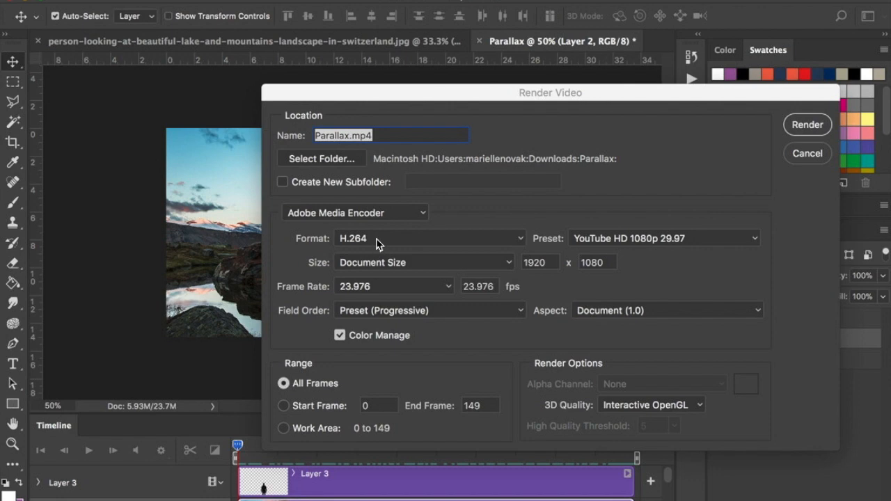
Render the video with the YouTube HD 1080p 29.97 preset and a frame rate of 23.976 fps.
left_click(597, 238)
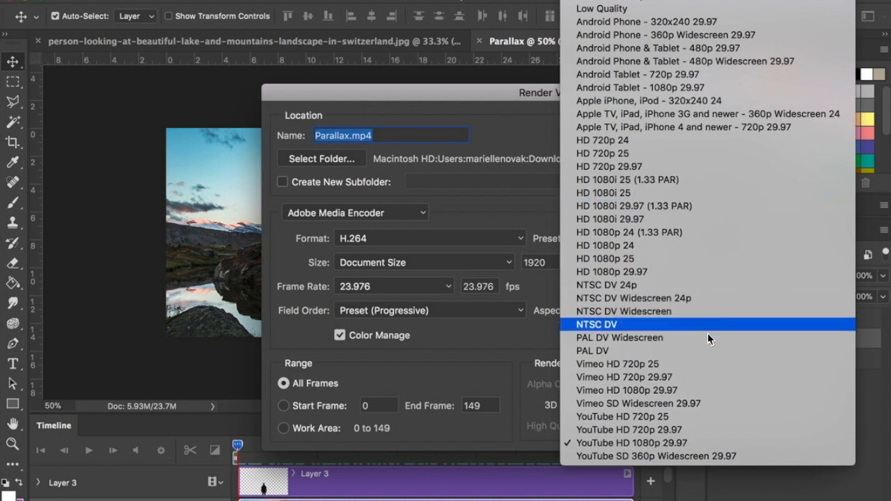
left_click(686, 443)
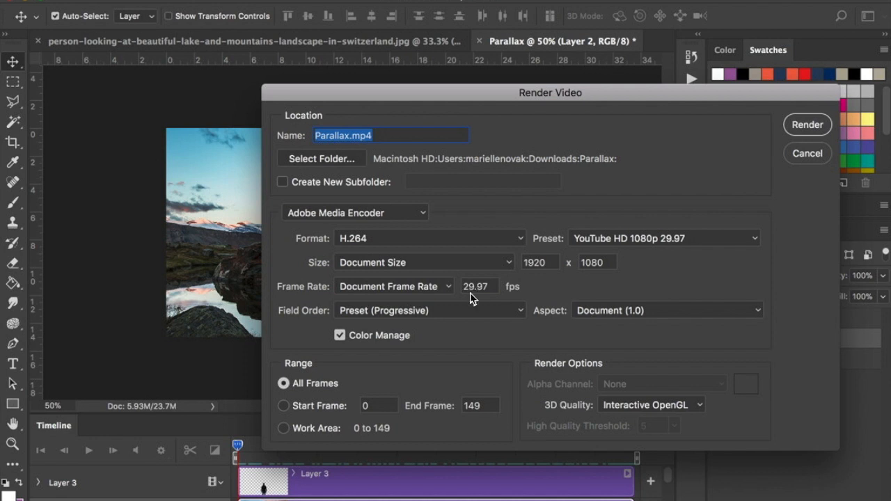
left_click(447, 287)
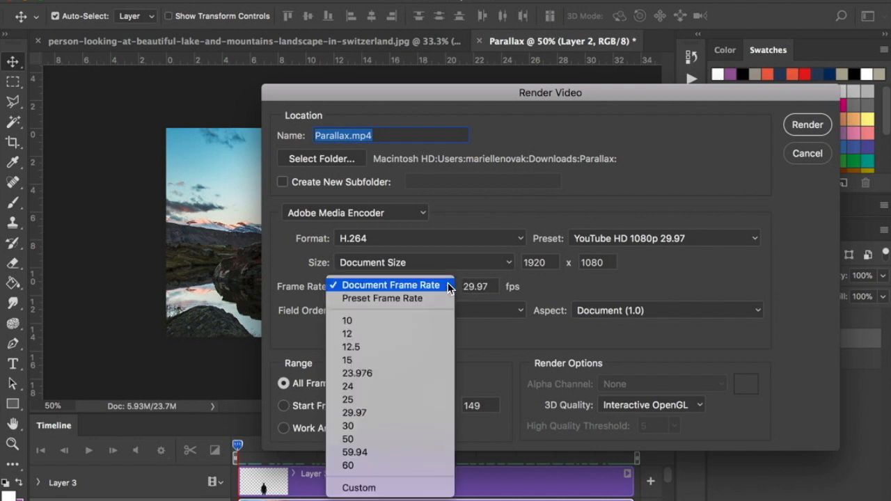
left_click(379, 375)
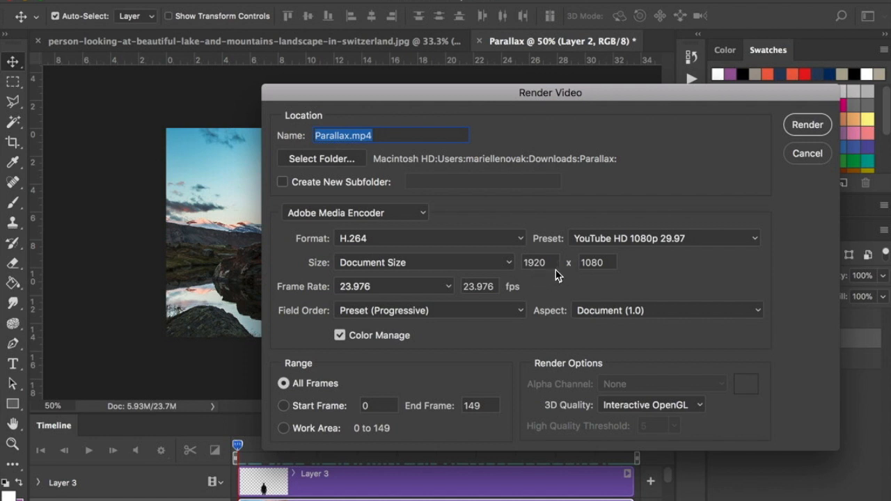
left_click(808, 125)
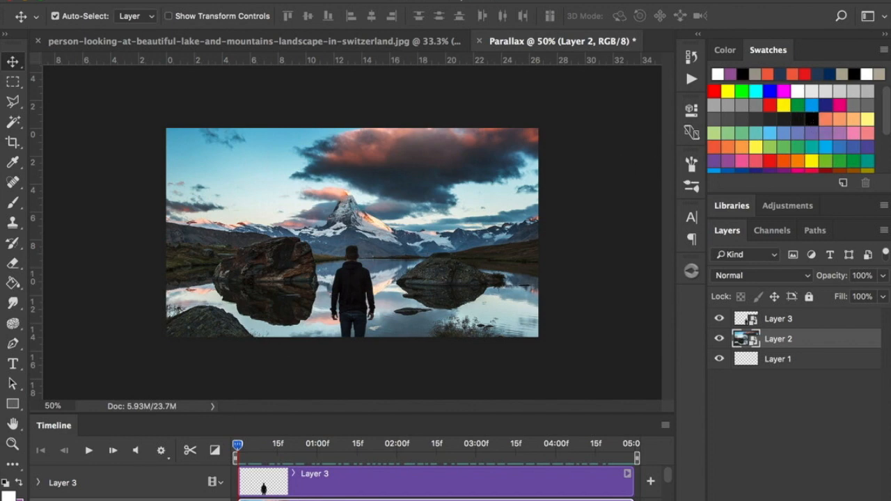
Switch to Finder, view the rendered Parallax.mp4 from the Parallax folder in Downloads, and return to Photoshop.
key("super+Tab")
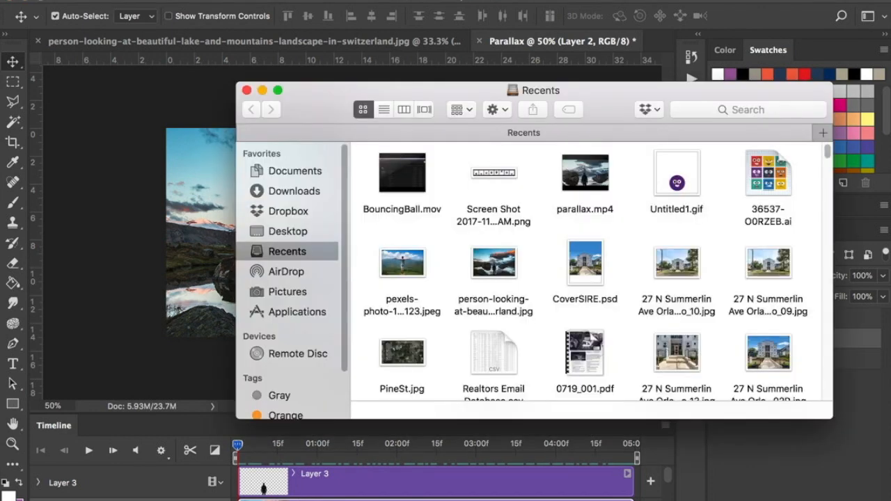
left_click(286, 193)
left_click(426, 183)
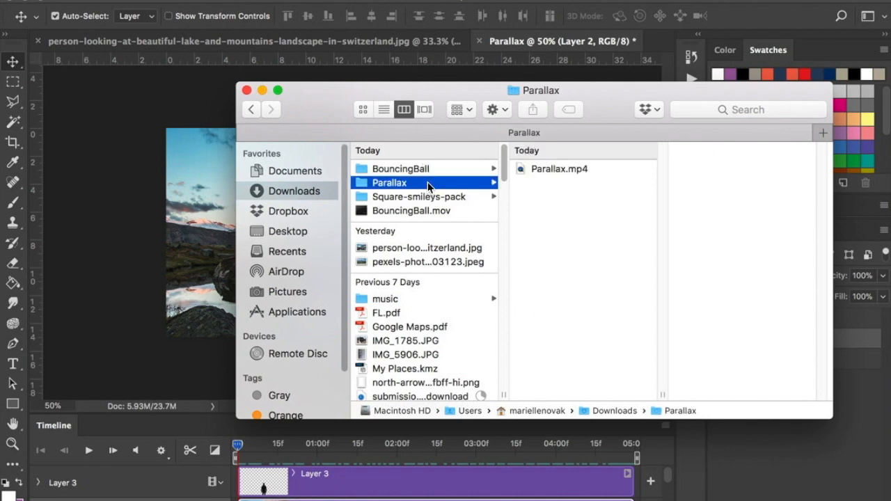
double_click(583, 171)
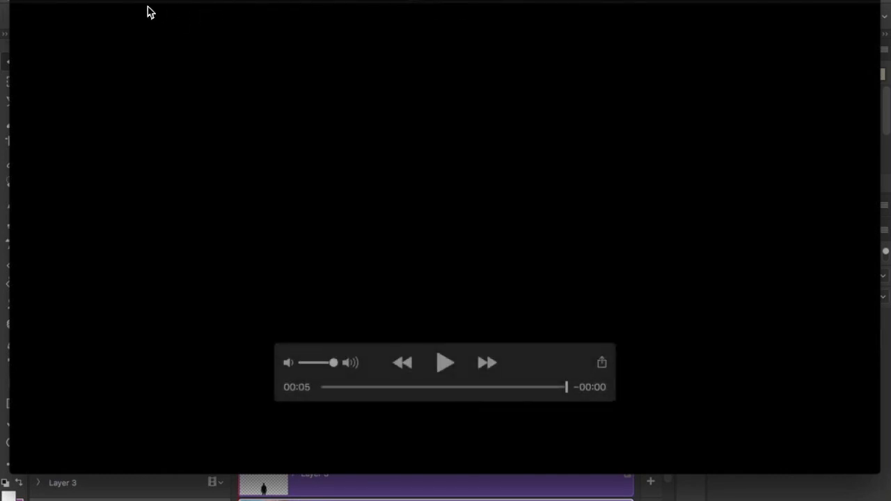
left_click(20, 1)
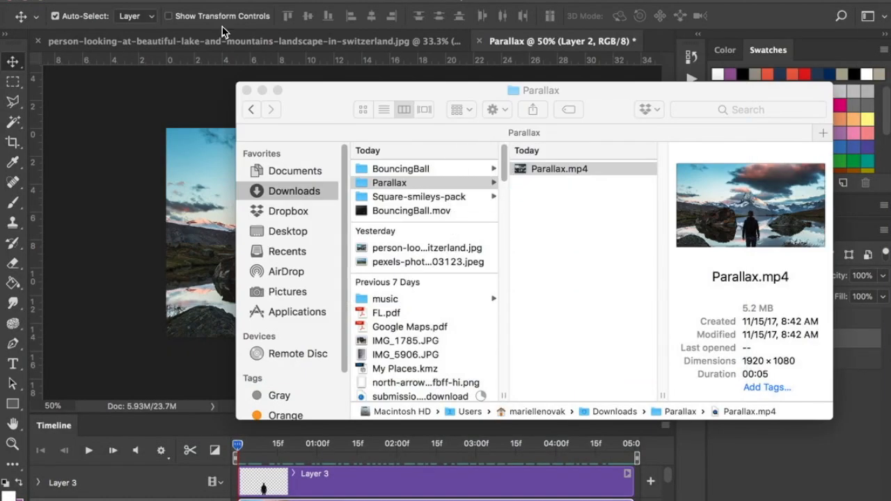
left_click(123, 127)
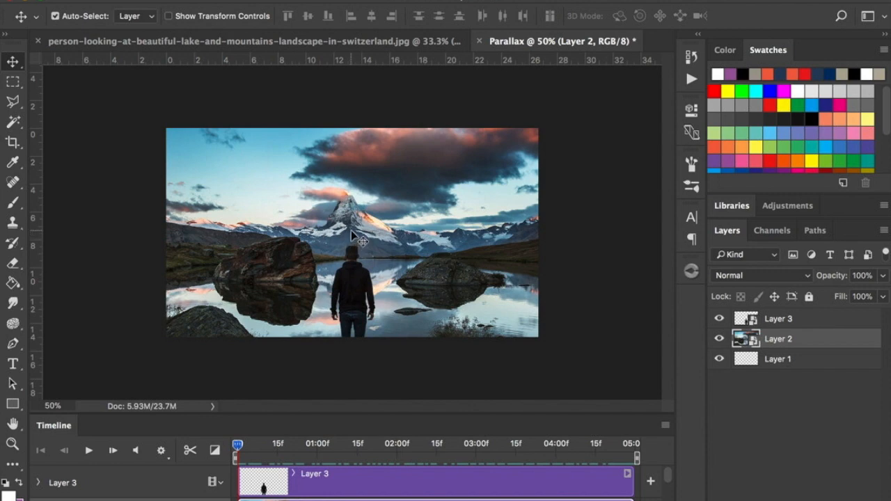
Save the document in Photoshop format in the Downloads Parallax folder, prefixing the file name Parallax with the author's surname, first initial and an underscore.
left_click(134, 1)
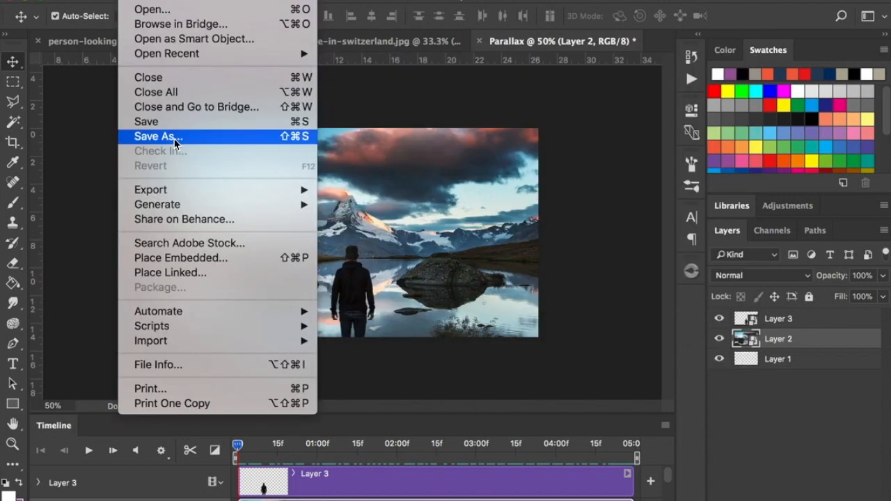
left_click(174, 137)
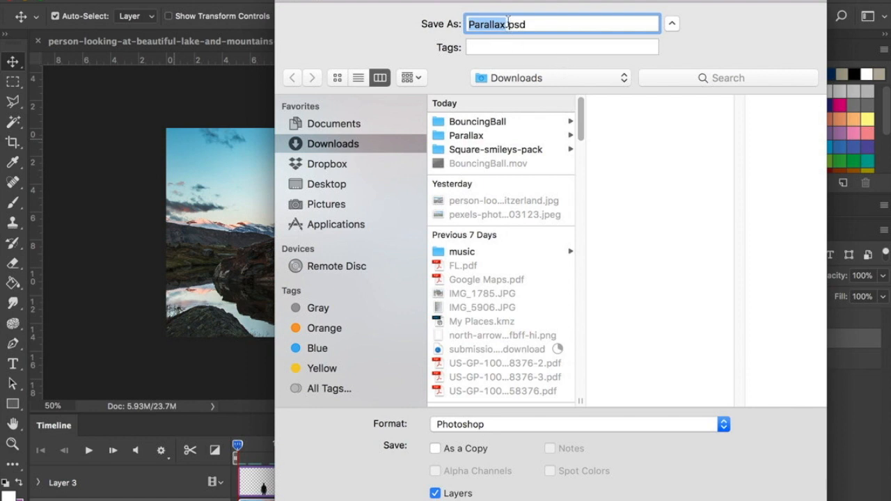
left_click(490, 136)
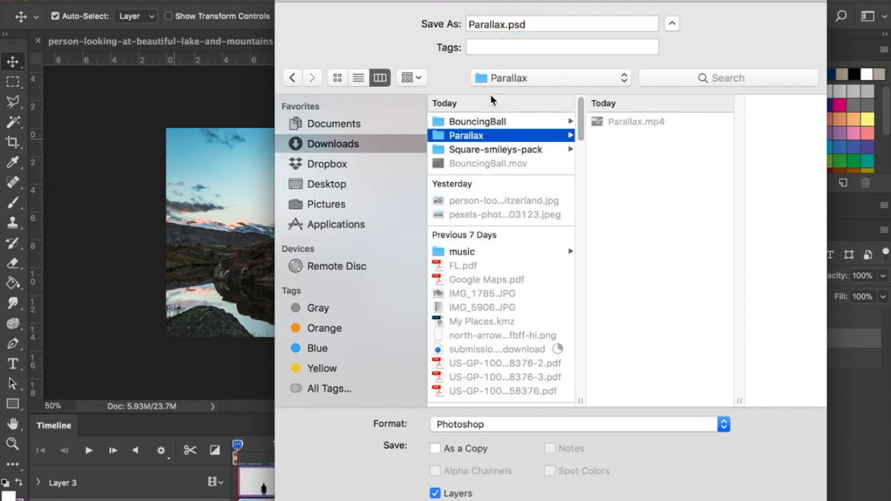
left_click(504, 25)
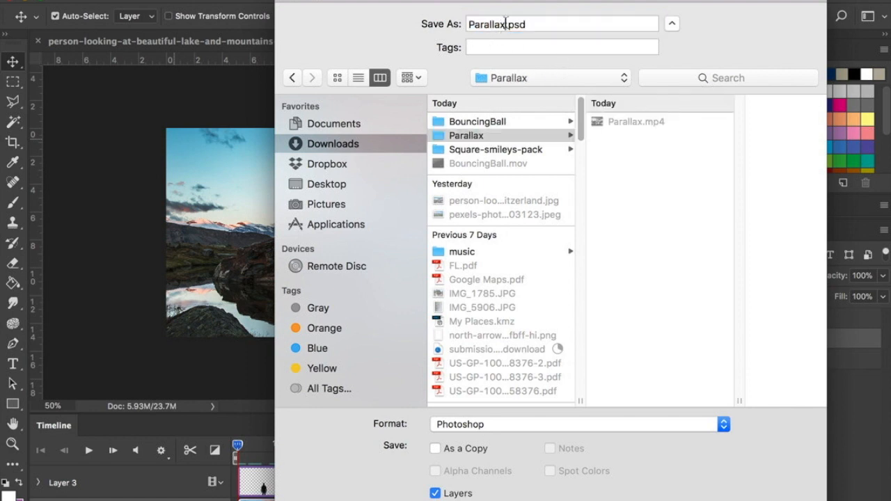
left_click(469, 26)
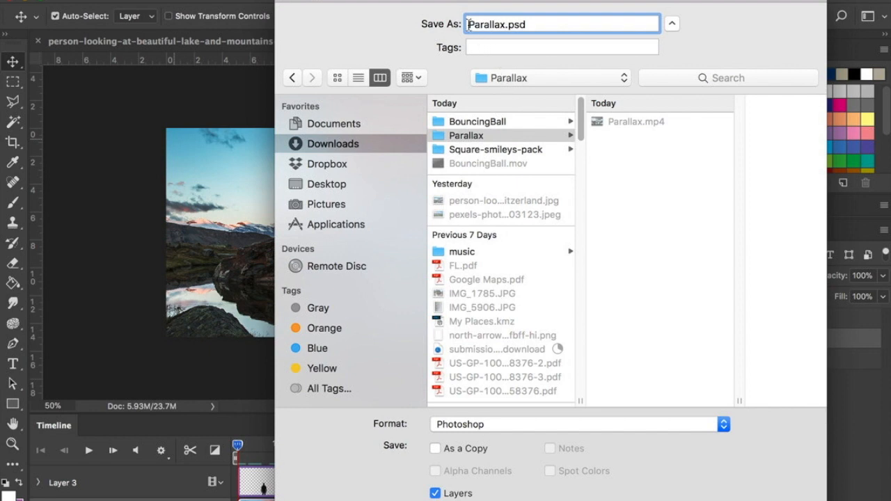
type("NOvakM")
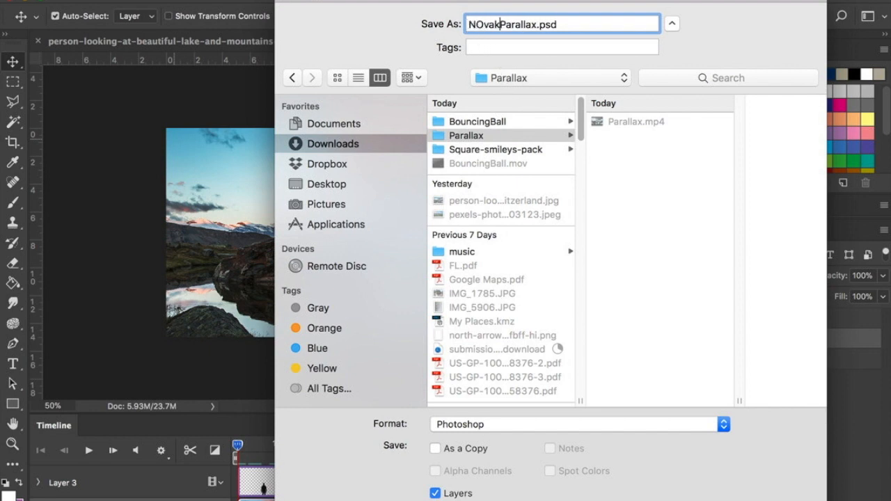
type("_")
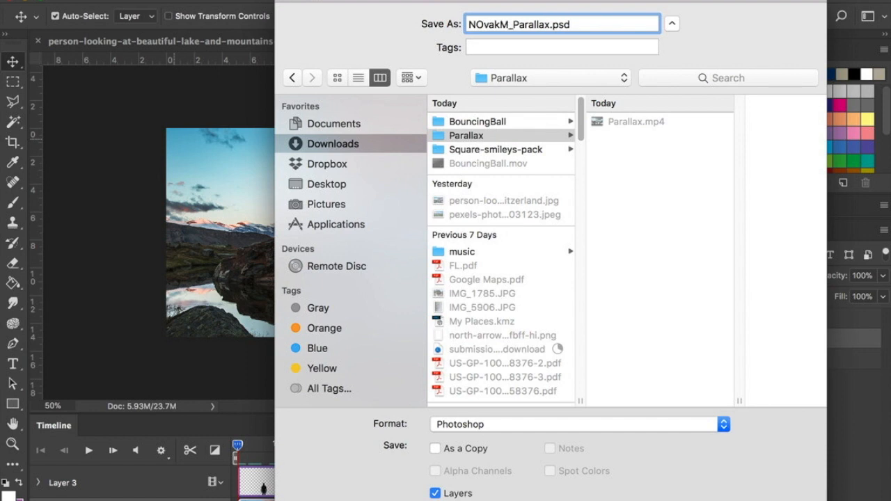
left_click(480, 25)
key("BackSpace")
type("o")
left_click(583, 23)
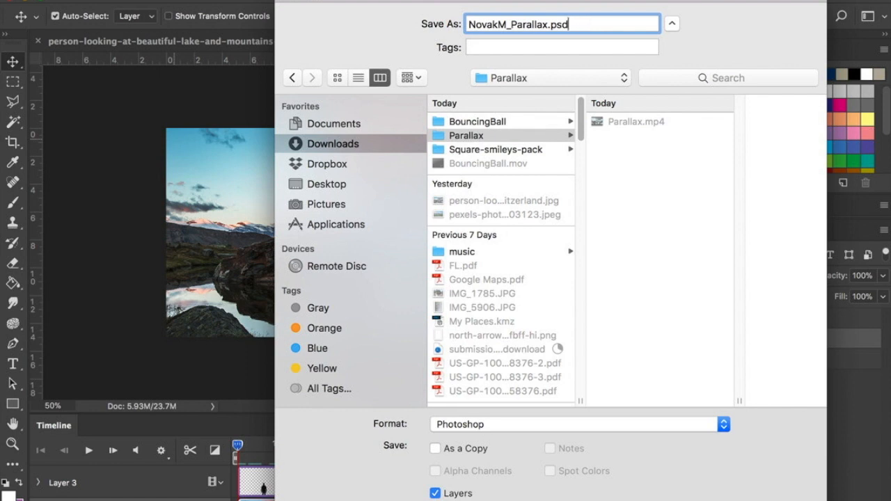
key("Return")
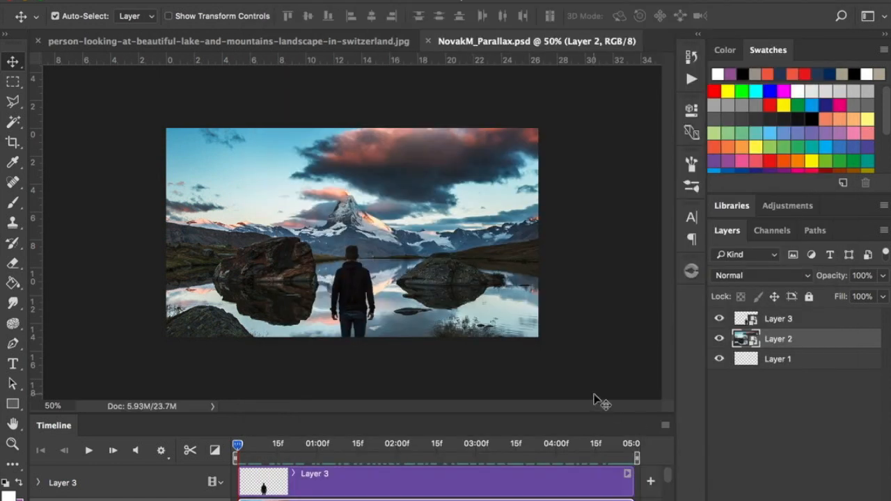